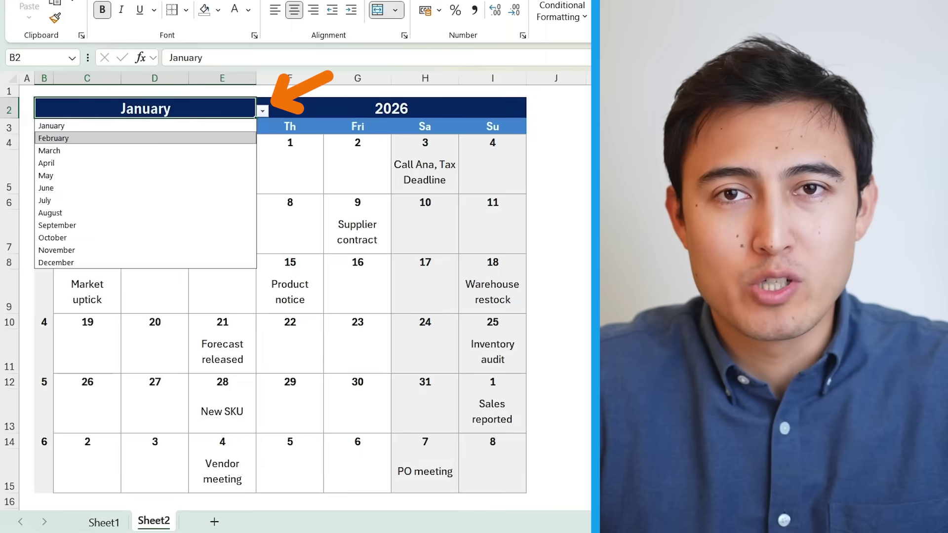
- Switch the calendar month to February, then back to January, using the B2 dropdown
key(Return)
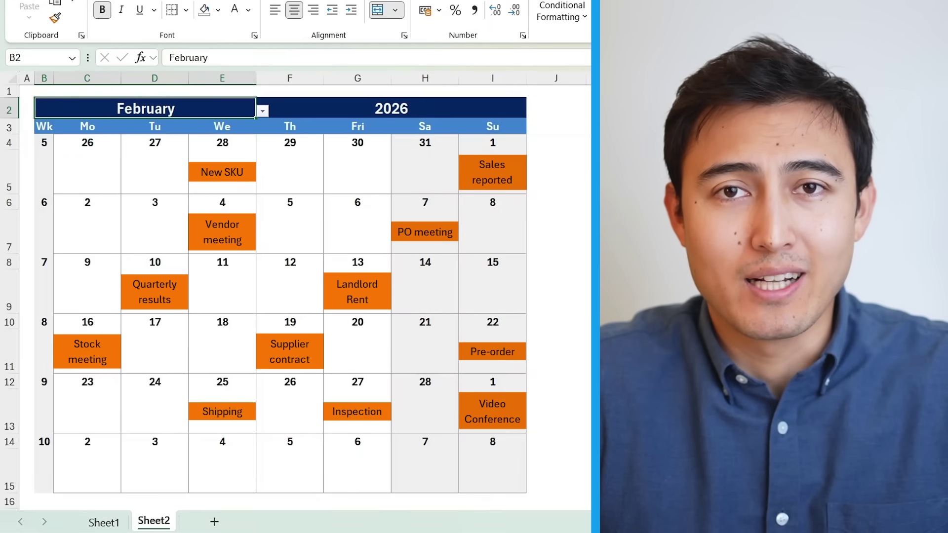
key(alt+Down)
key(Return)
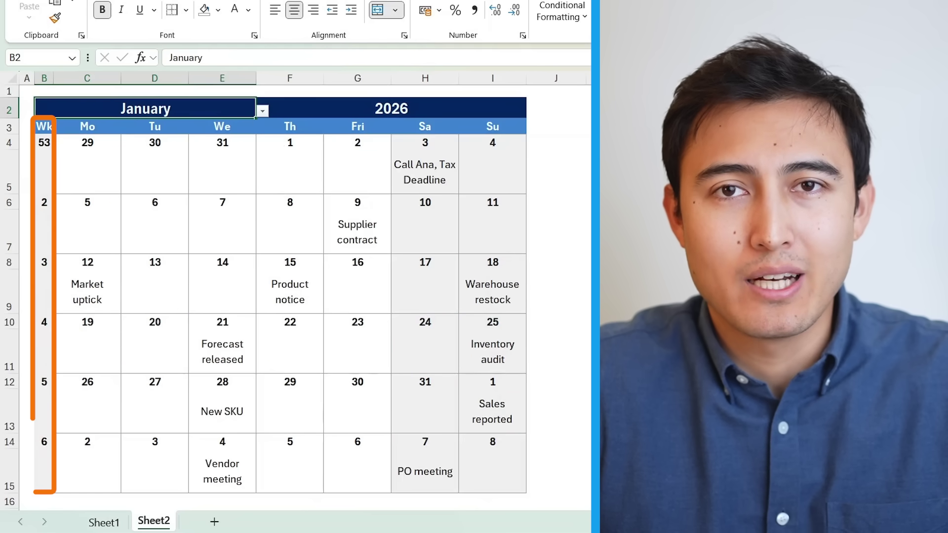
- Add a 1/1/26 'Test' event to the Sheet1 table and return to the calendar
key(ctrl+Page_Up)
text(1/1/26)
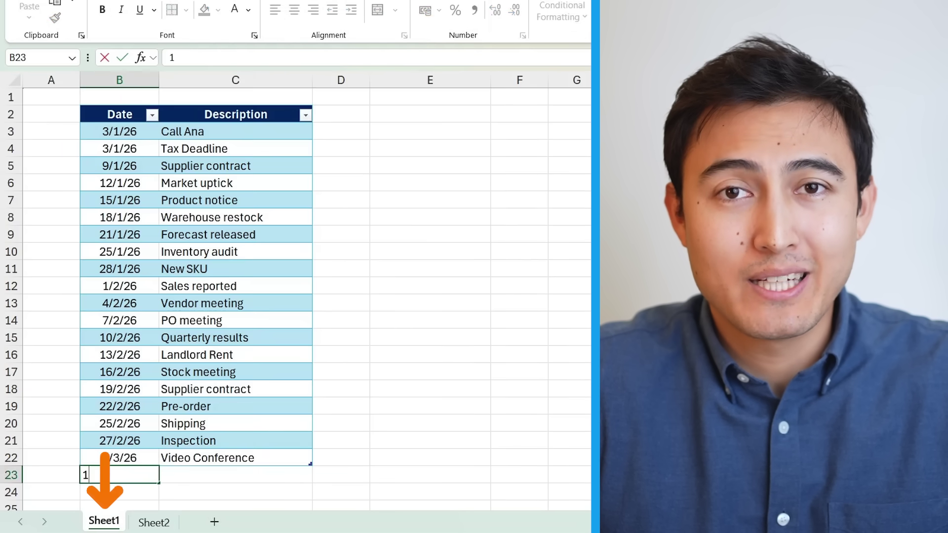
key(Tab)
text(Test)
key(Return)
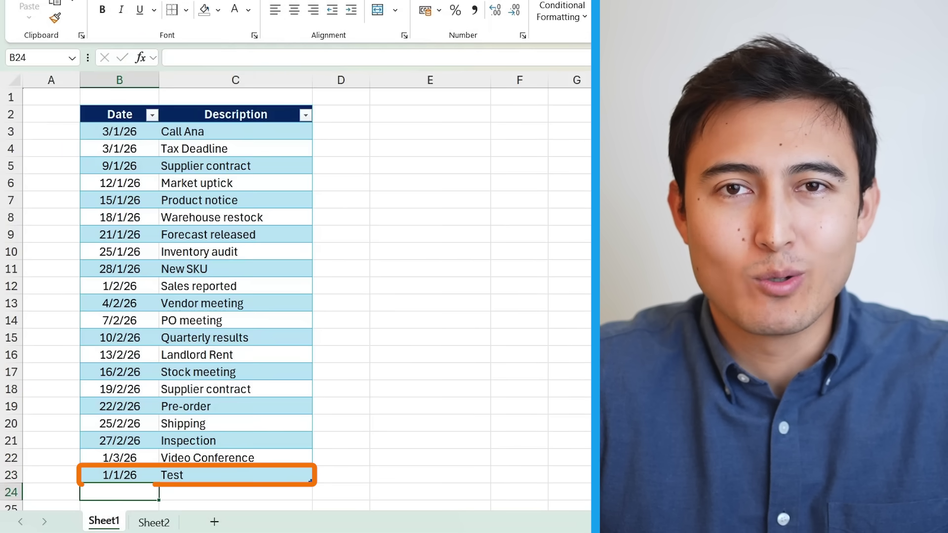
key(ctrl+Page_Down)
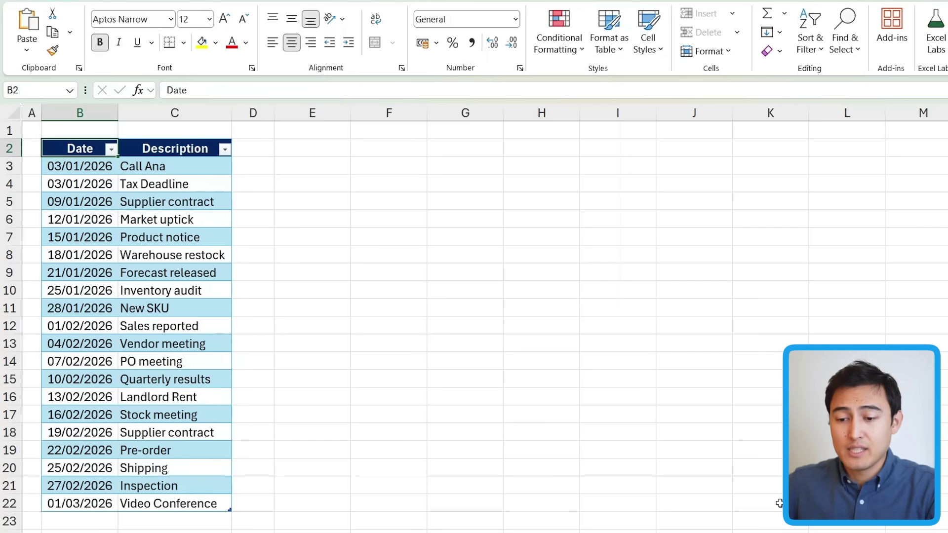
- Enter weekday labels Mo, Tu, We, Th, Fri, Sa, Su across E3:K3
key(Down)
click(79, 183)
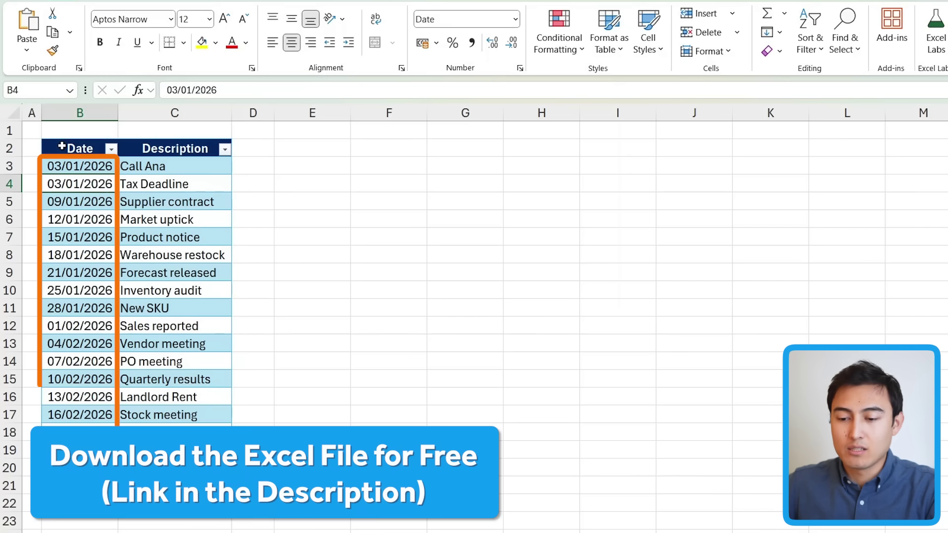
click(174, 184)
click(252, 183)
click(313, 183)
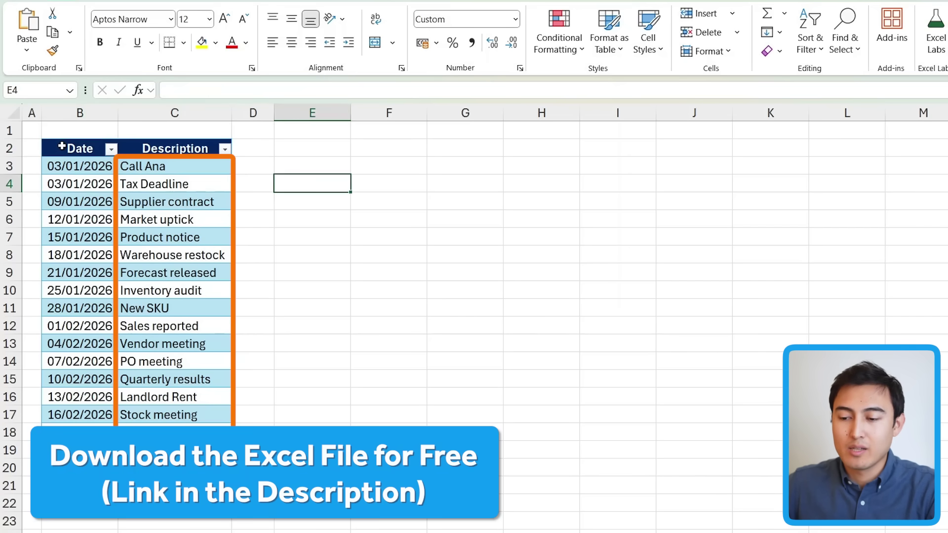
click(312, 166)
click(312, 148)
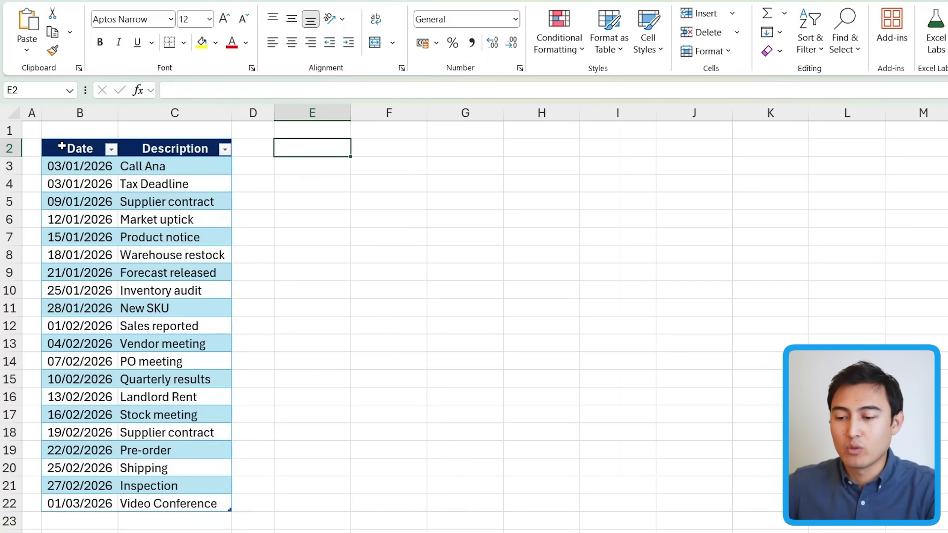
key(Down)
text(Mo)
key(Tab)
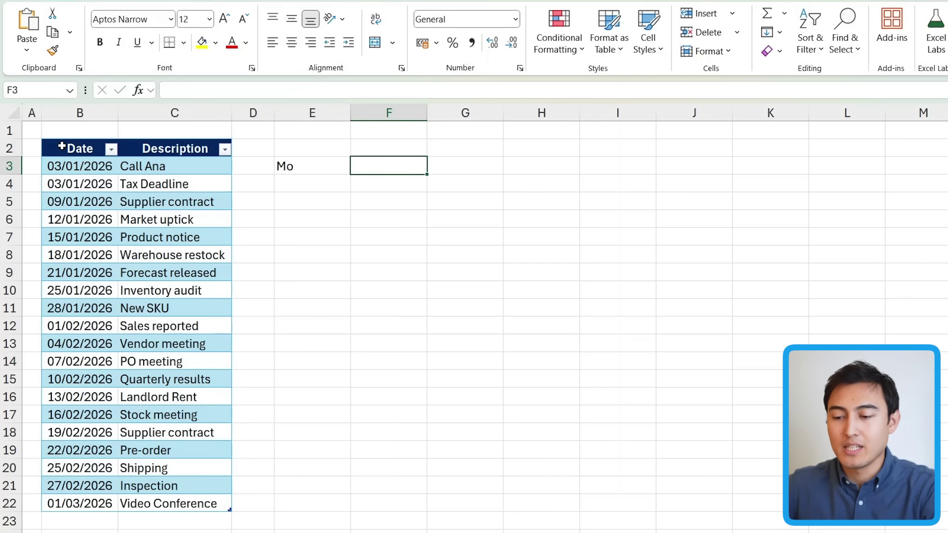
text(Tu)
key(Tab)
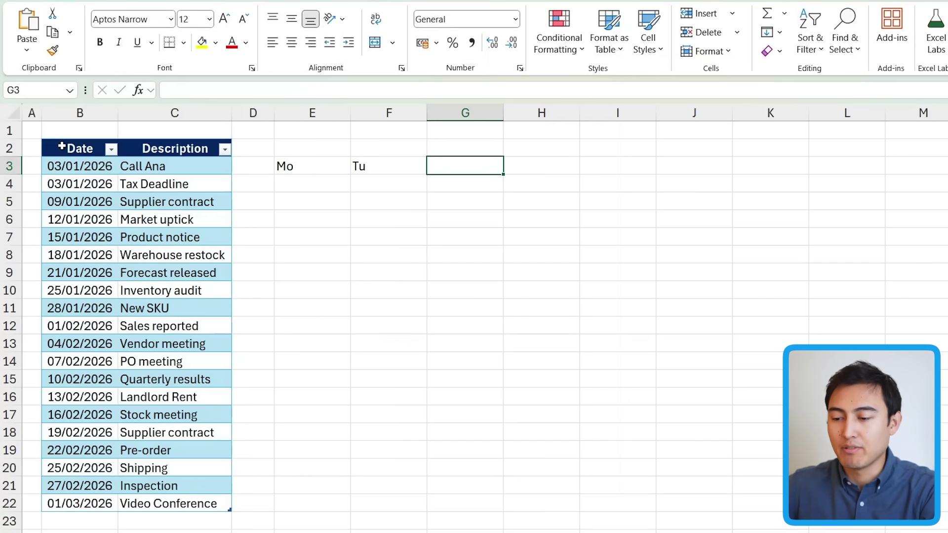
text(We	Th	Fri	Sa	Su)
key(Down)
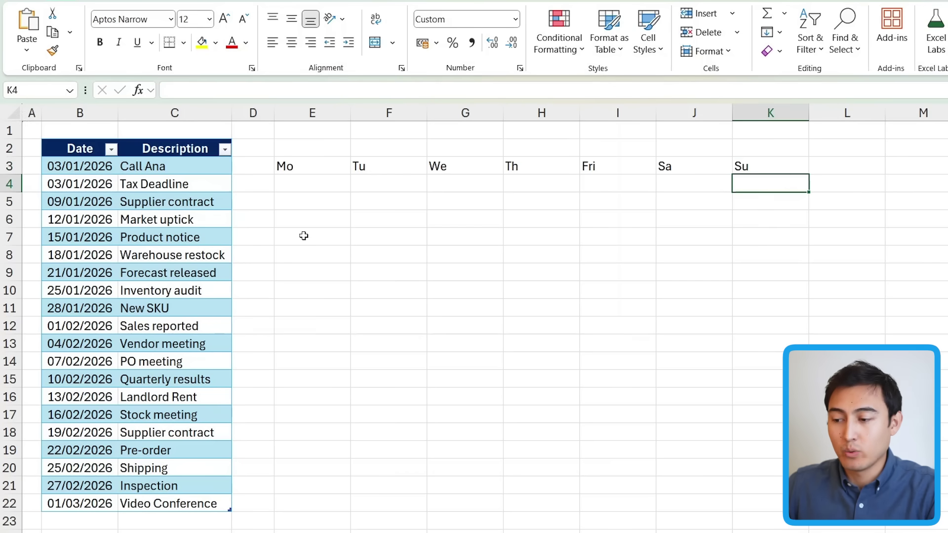
- Enter January in E2 and 2026 in H2 as the calendar headings
key(Up)
key(Up)
key(Left)
key(Left)
key(Left)
key(Left)
key(Left)
key(Left)
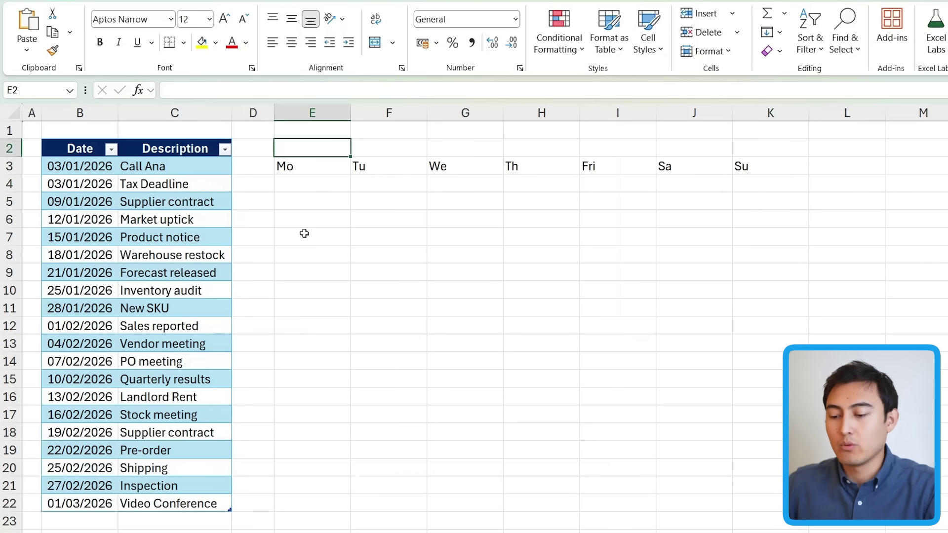
text(Janu)
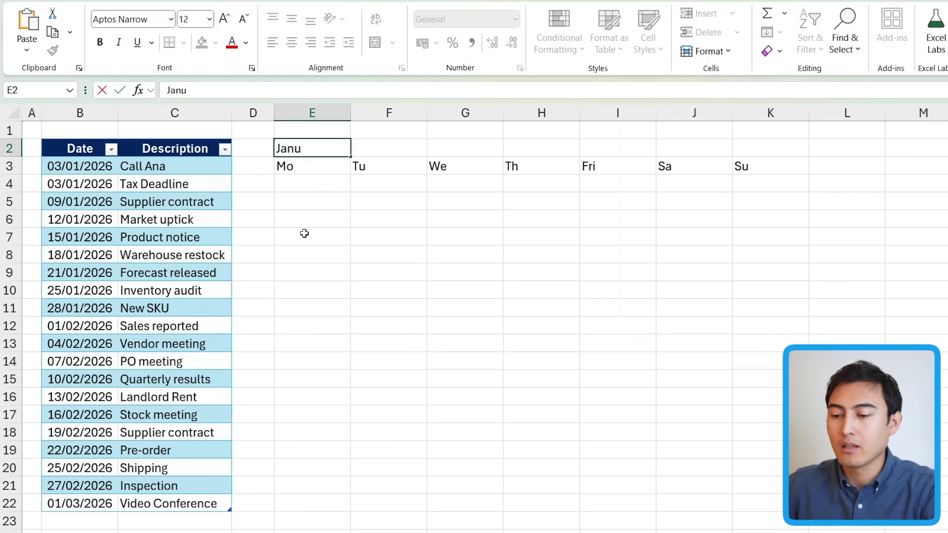
text(ary)
key(Right)
key(Right)
key(Right)
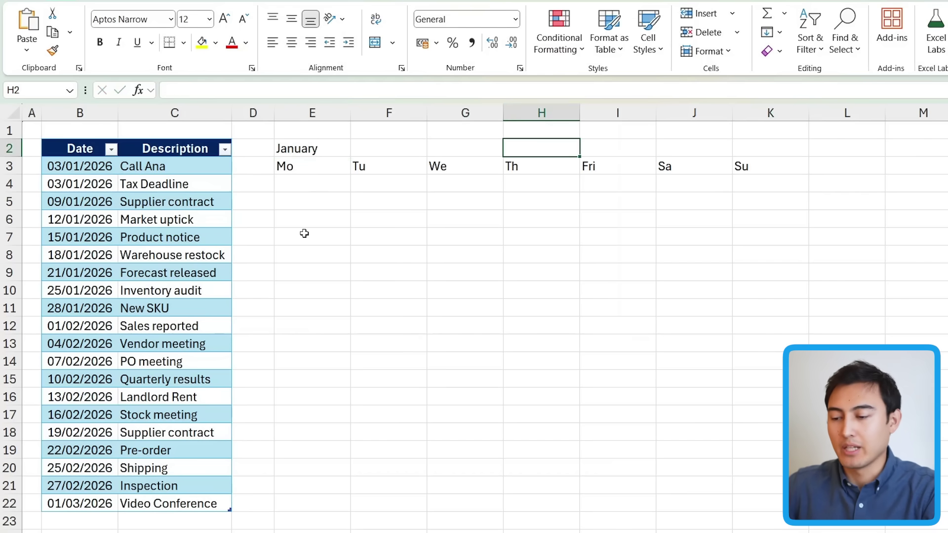
text(2026)
key(Return)
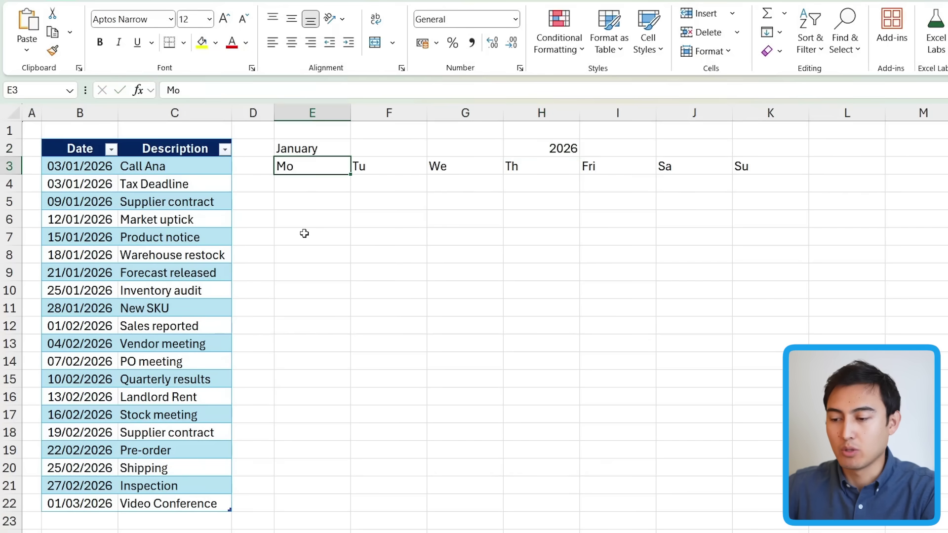
key(Down)
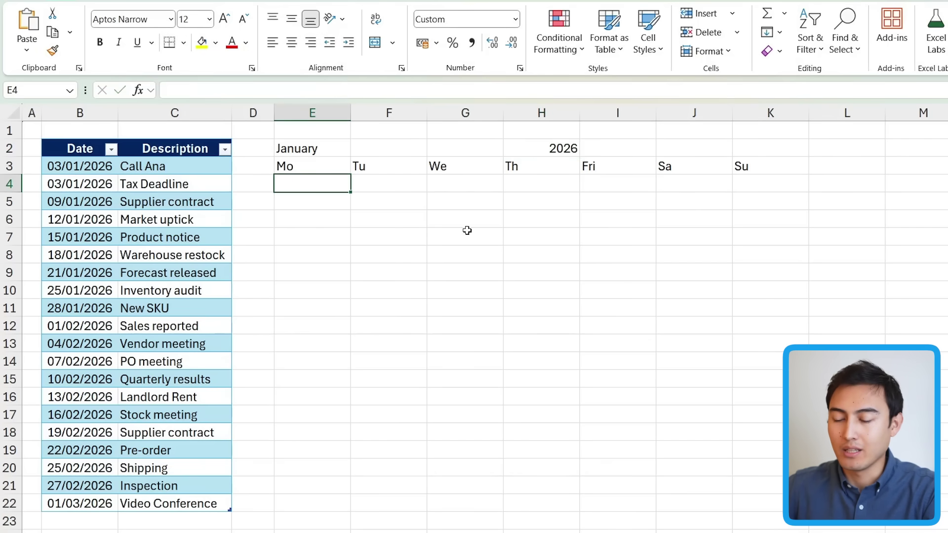
- Enter =SEQUENCE(1,7) in E4 so days 1–7 spill across the first week
text(=sequ)
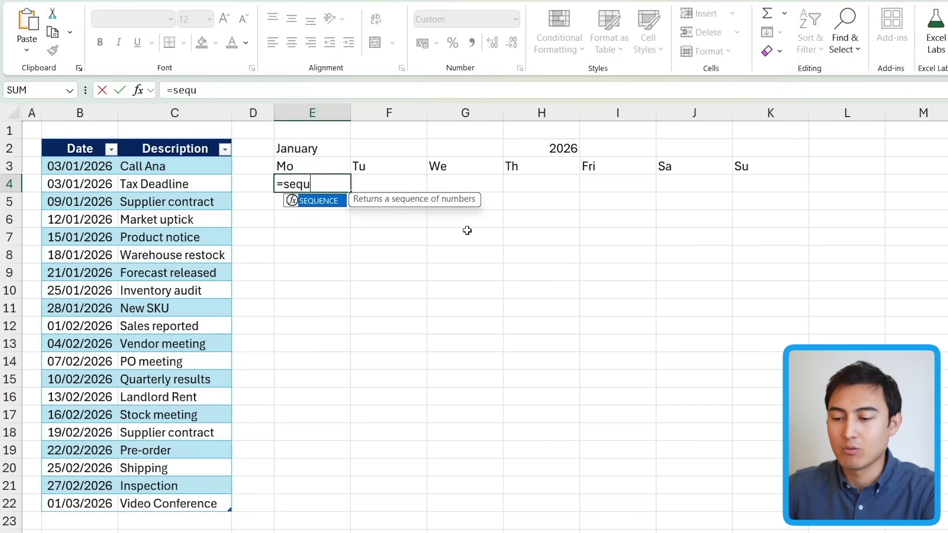
key(Tab)
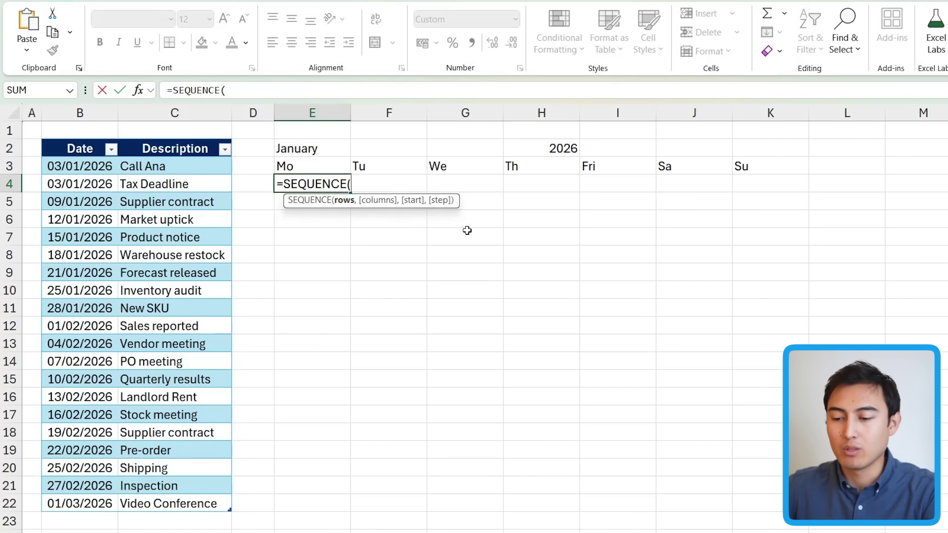
text(1,)
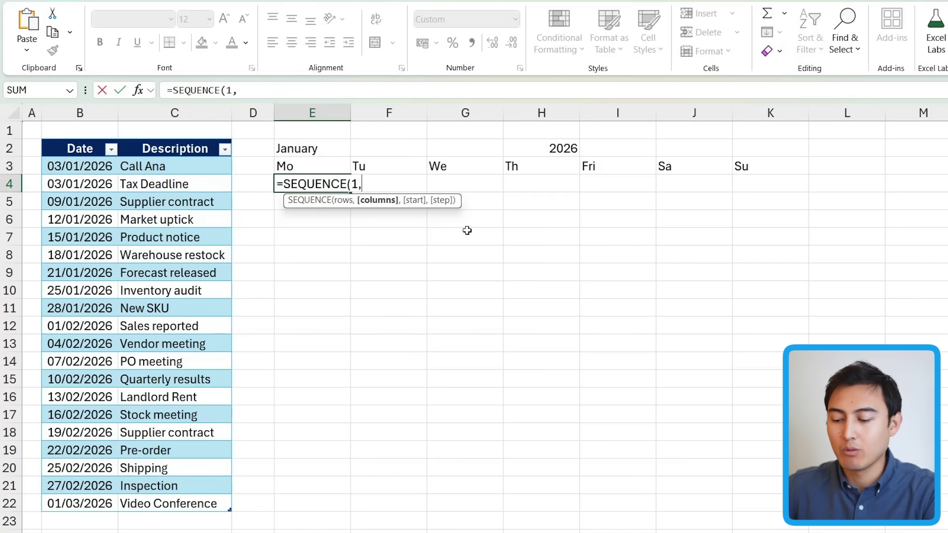
text(7)
key(Return)
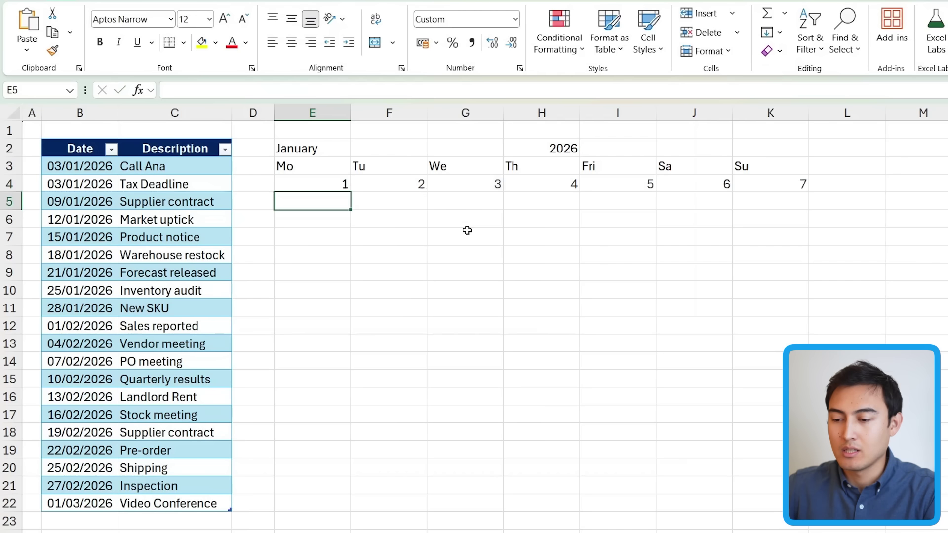
key(Up)
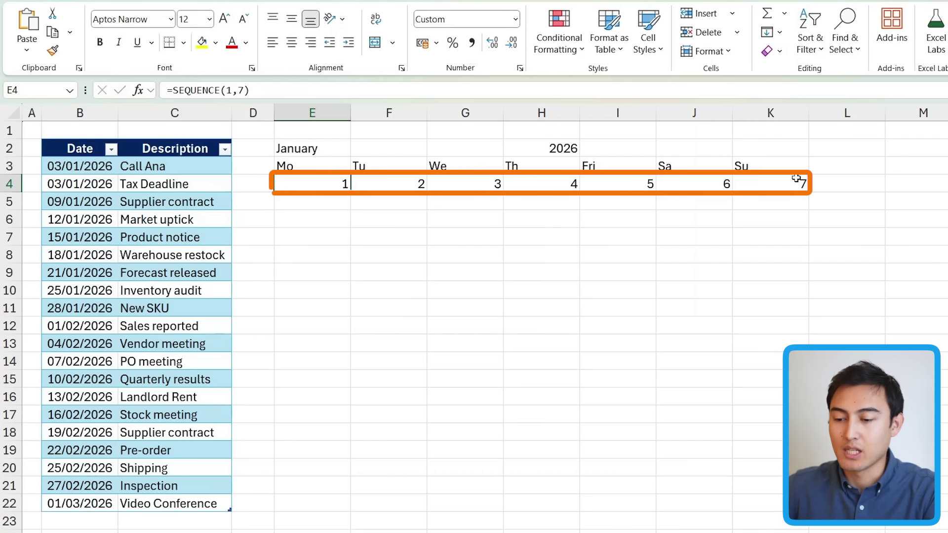
key(Down)
key(shift+Right)
key(shift+Right)
key(shift+Right)
key(shift+Right)
key(shift+Right)
key(shift+Right)
key(shift+Right)
key(shift+Right)
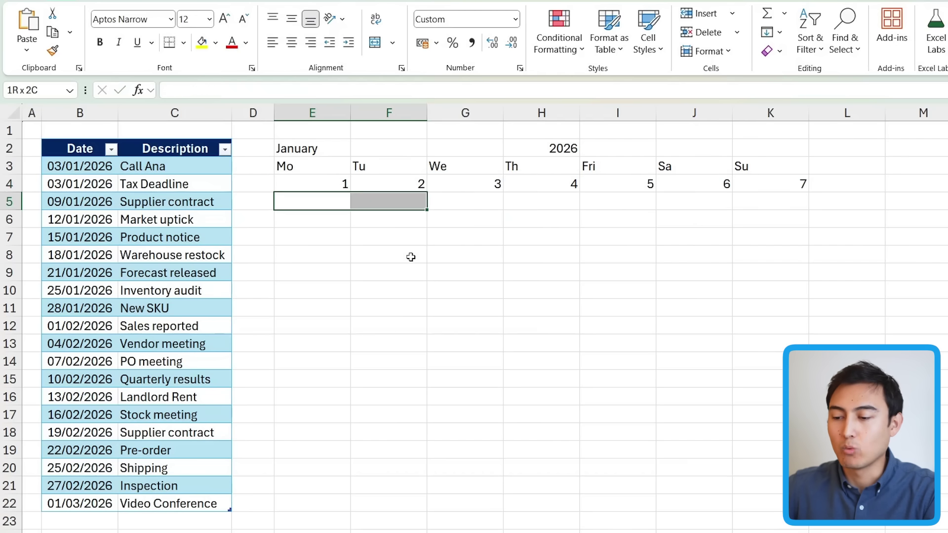
key(shift+Left)
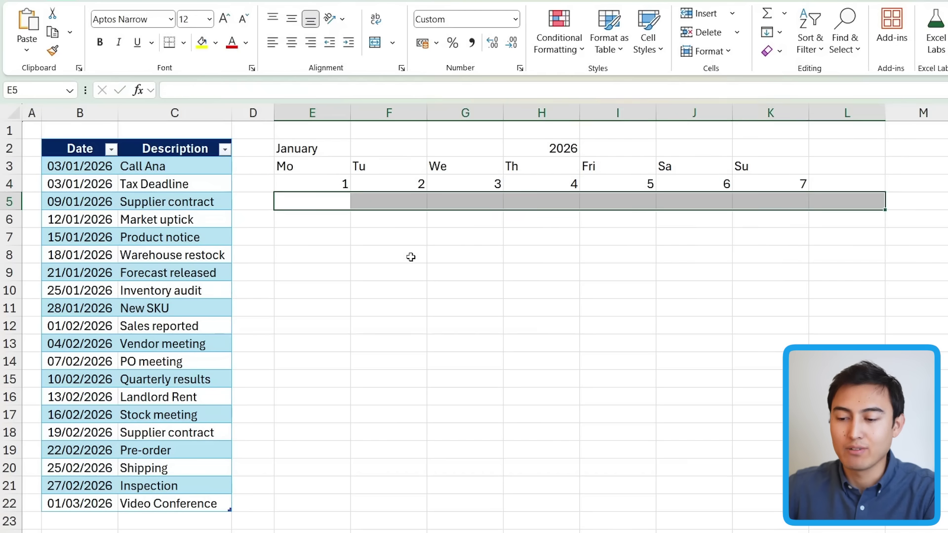
- Enter =SEQUENCE(1,7,K4+1) in E6 so days 8–14 spill across row 6
key(Down)
text(=seq)
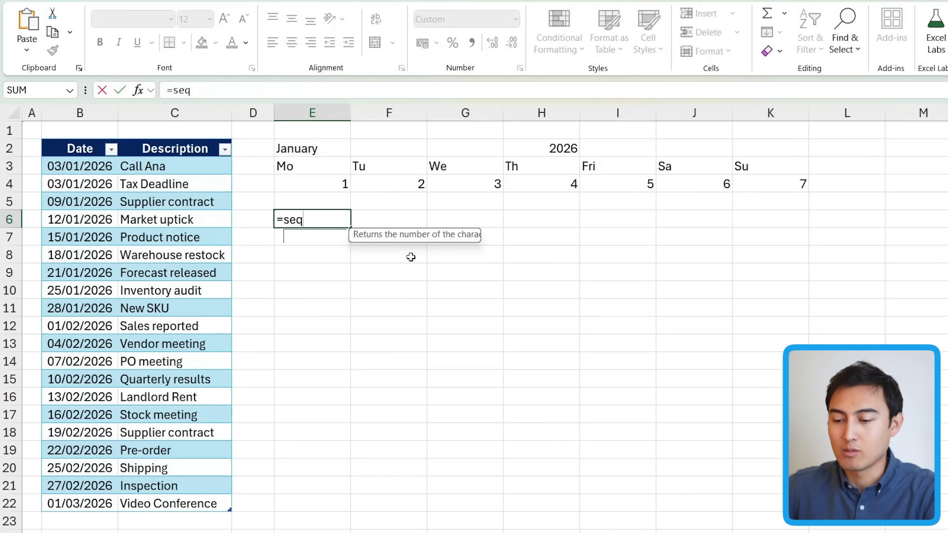
key(Tab)
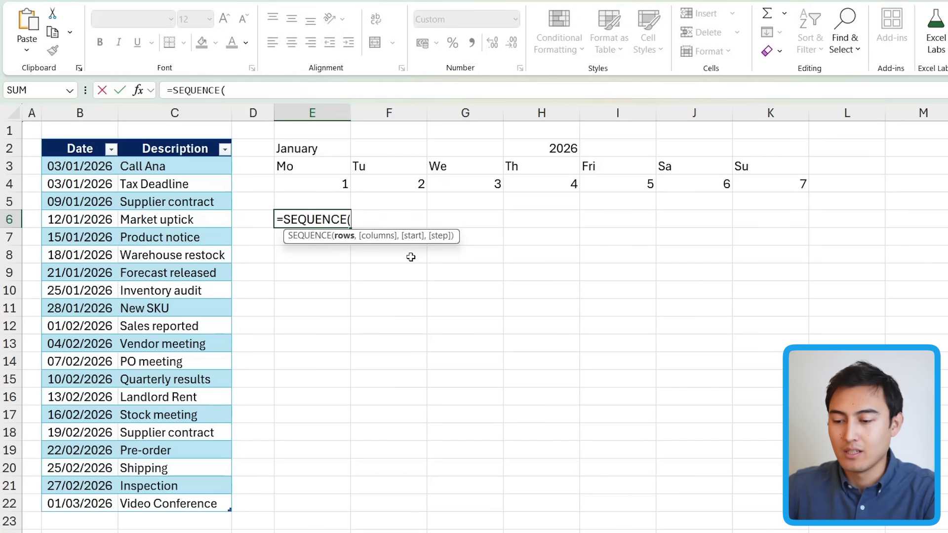
text(1,)
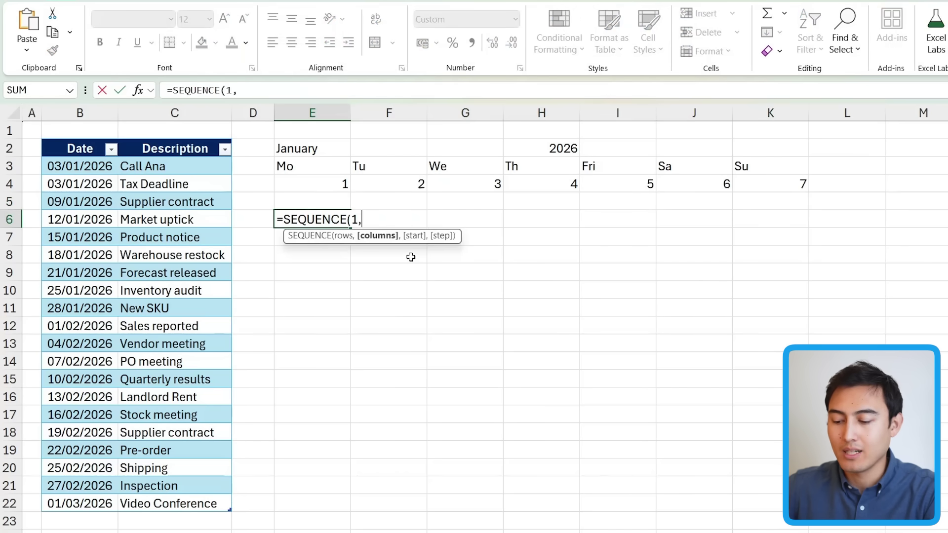
text(7,)
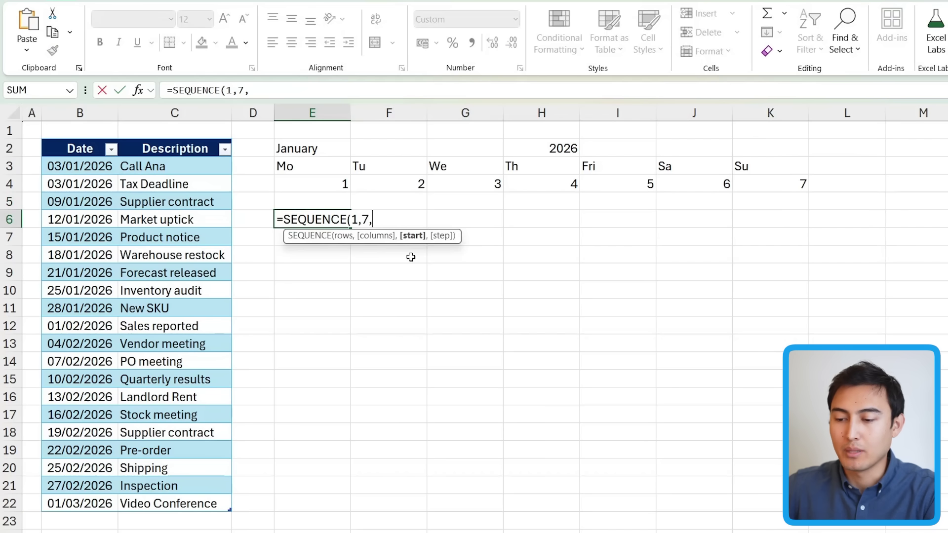
click(770, 185)
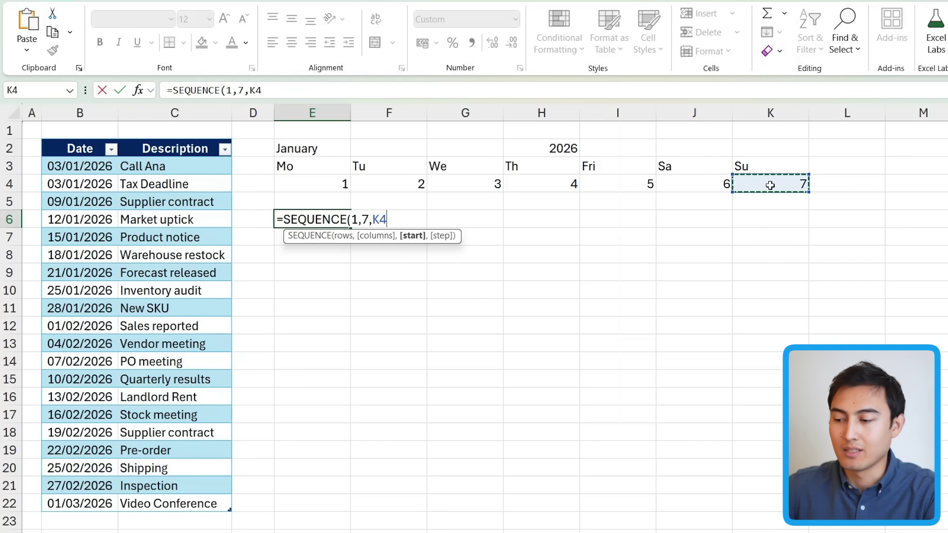
text(+)
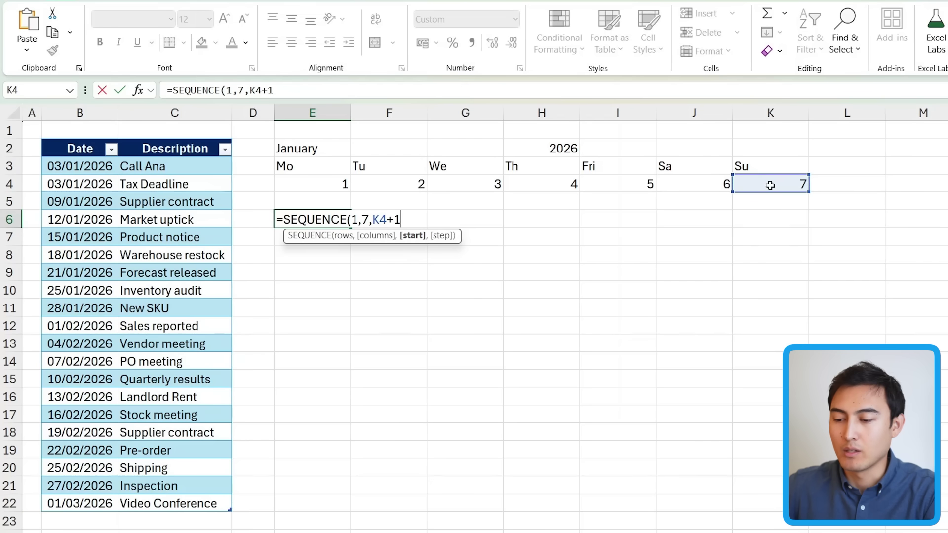
text(1))
key(Return)
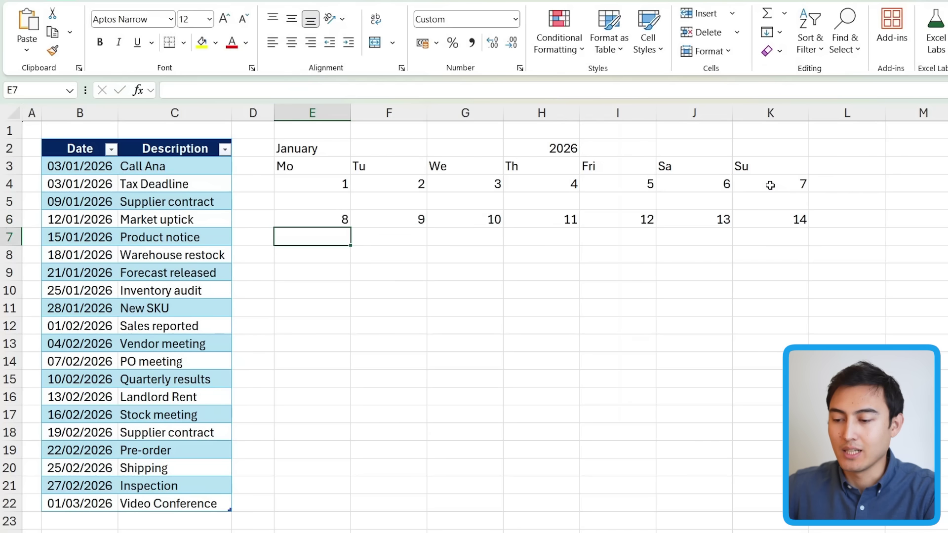
key(Up)
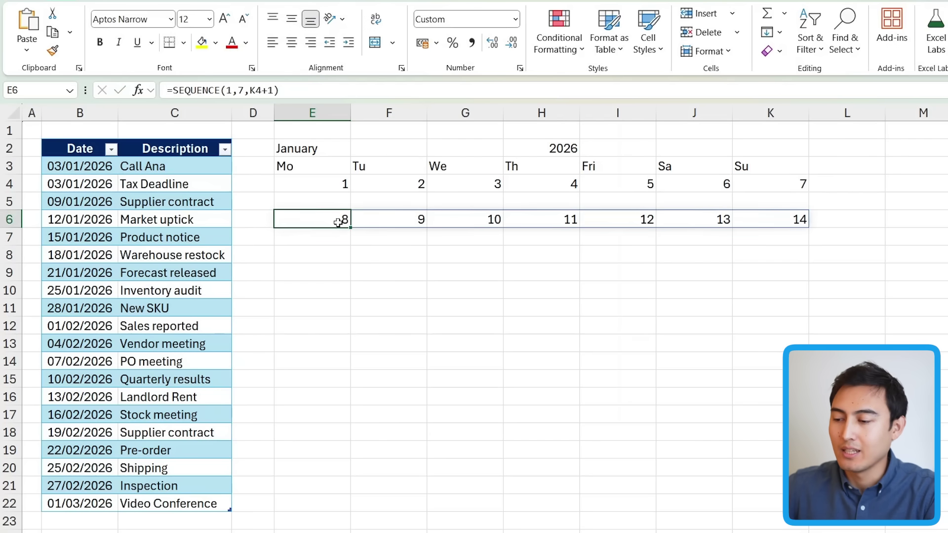
- Paste E6's week formula into E8, E10, E12 and E14, giving 15–21, 22–28, 29–4 and 5–11
key(ctrl+c)
key(Down)
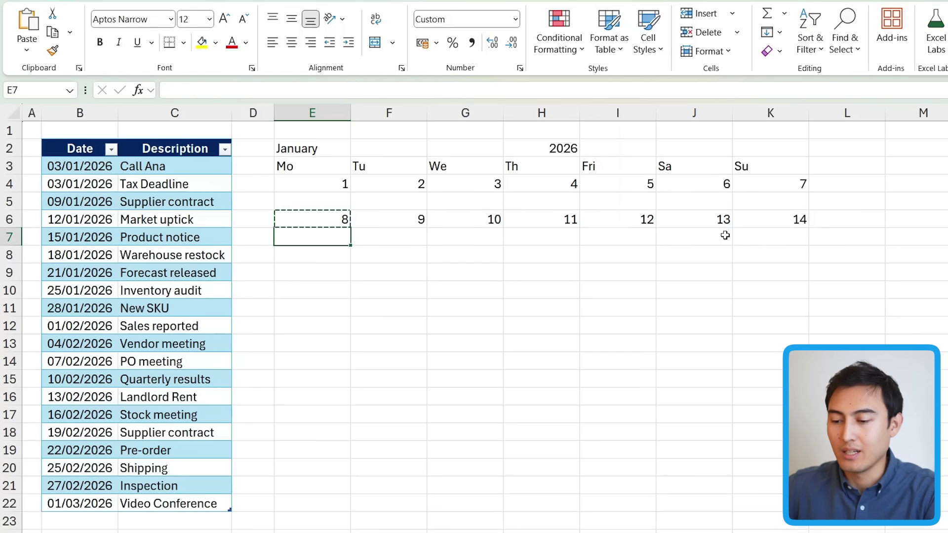
key(Down)
key(ctrl+v)
key(Down)
key(Down)
key(ctrl+v)
key(Down)
key(Down)
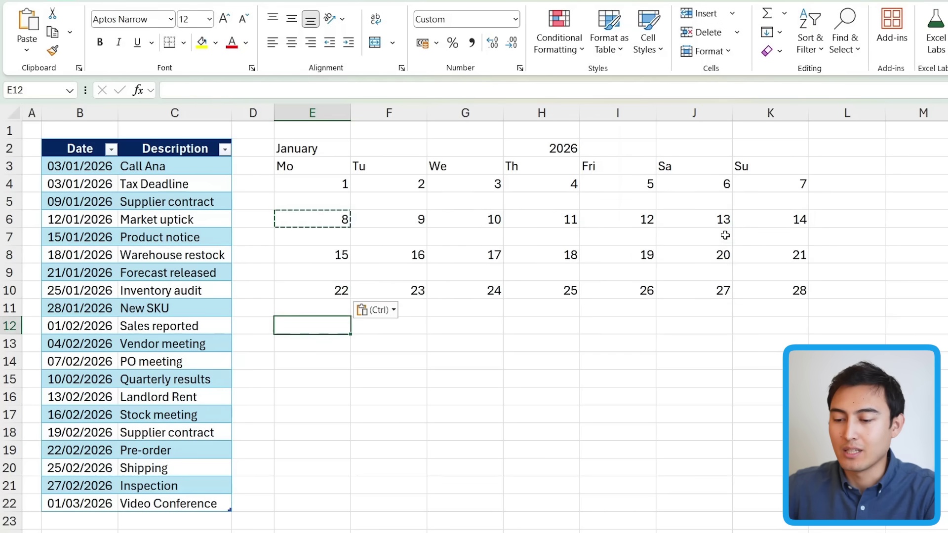
key(ctrl+v)
key(Down)
key(Down)
key(ctrl+v)
key(Up)
key(Up)
key(Up)
key(Up)
key(Up)
key(Up)
key(Up)
key(Up)
key(Up)
key(Up)
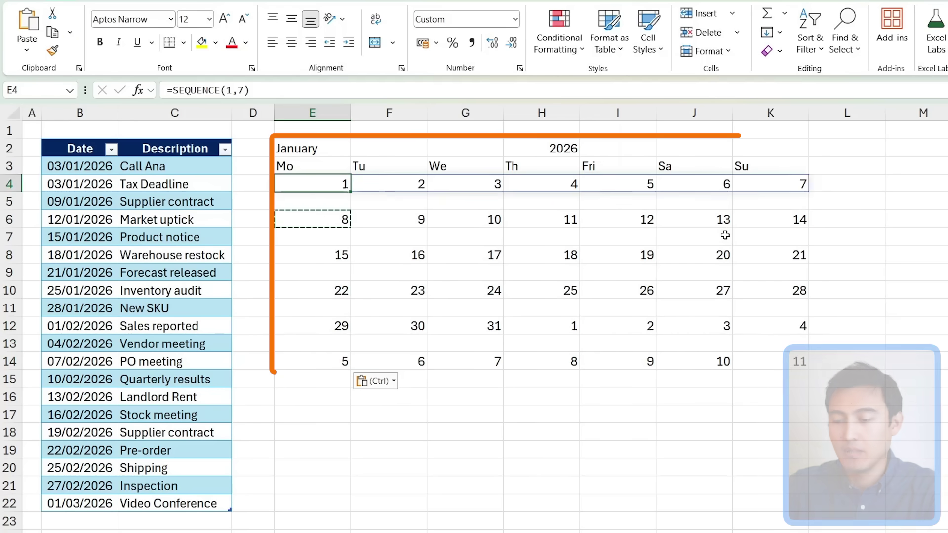
- Review the blank row and event descriptions, then select an empty helper cell right of the calendar
key(Down)
key(shift+Right)
key(shift+Right)
key(shift+Right)
key(shift+Right)
key(shift+Right)
key(shift+Right)
key(shift+Right)
key(shift+Left)
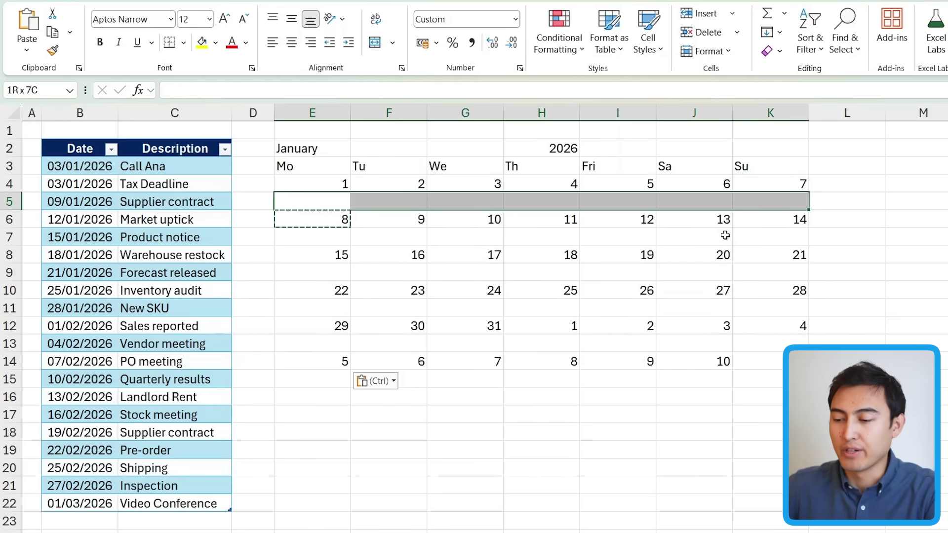
click(499, 200)
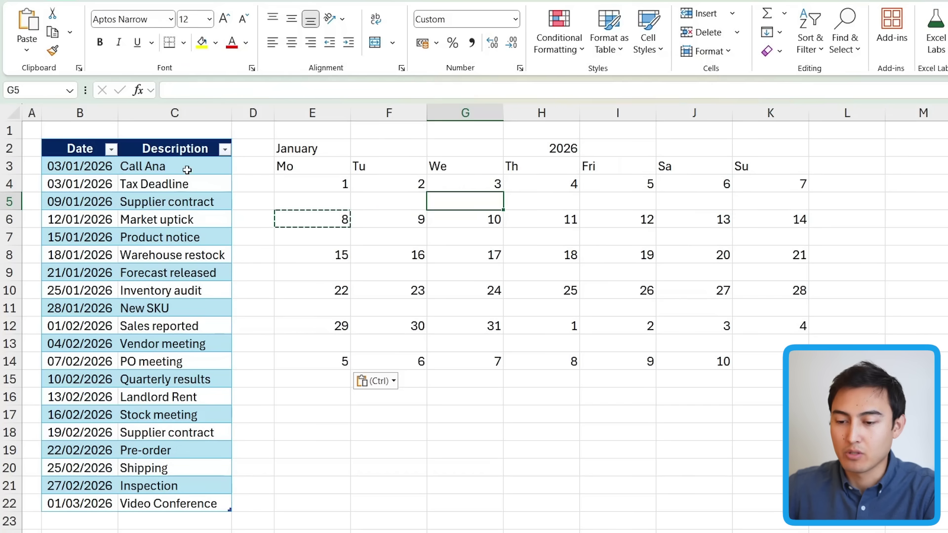
drag(186, 169, 184, 416)
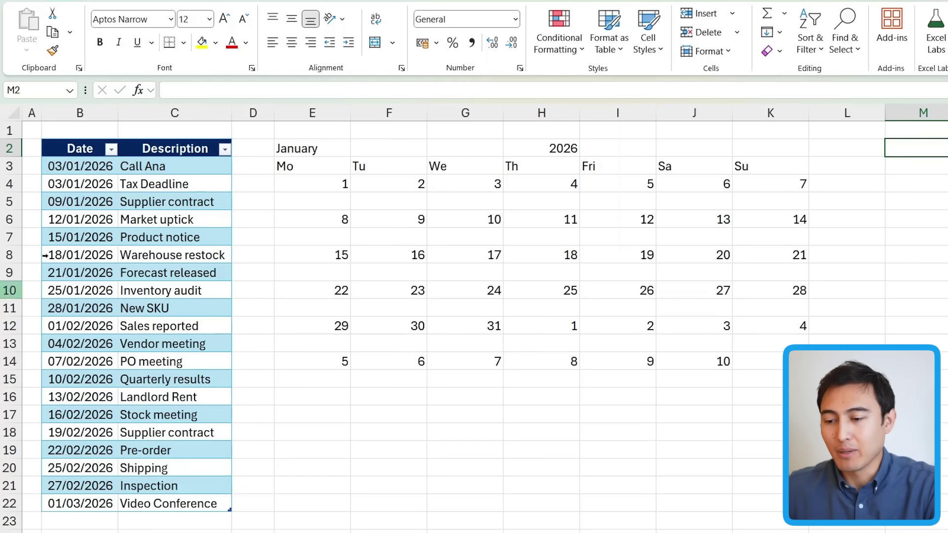
click(295, 198)
scroll(485, 192, right, 3)
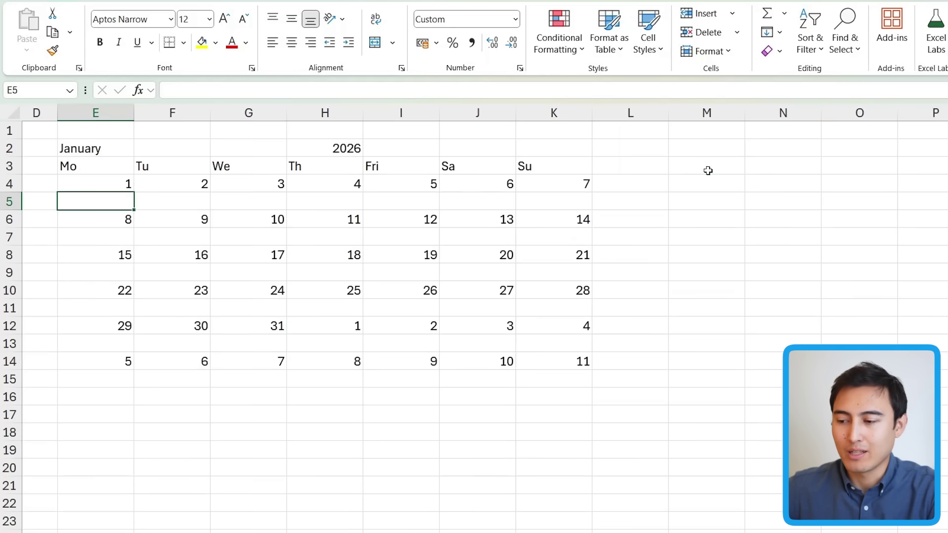
click(708, 168)
- Enter =1&E2&H2 in M2 so it shows the text 1January2026
key(Up)
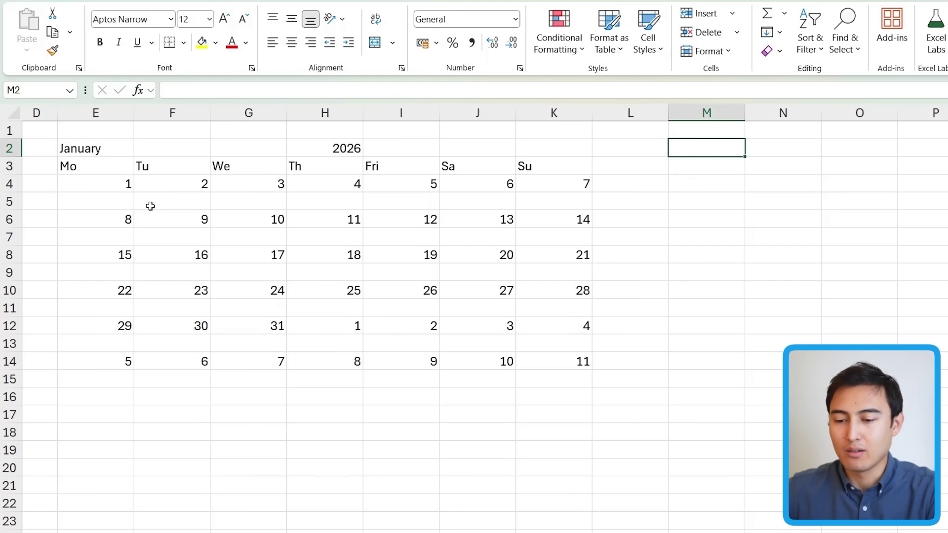
text(=)
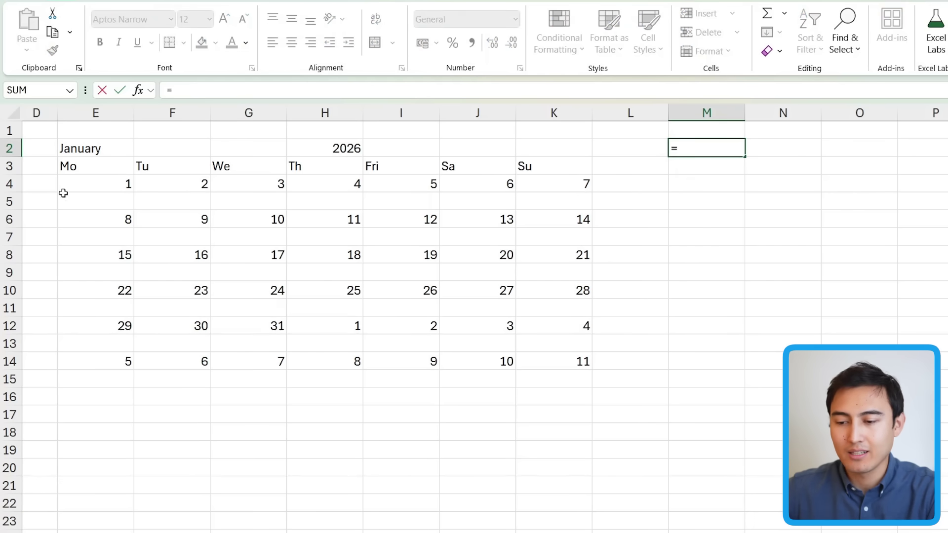
text(1)
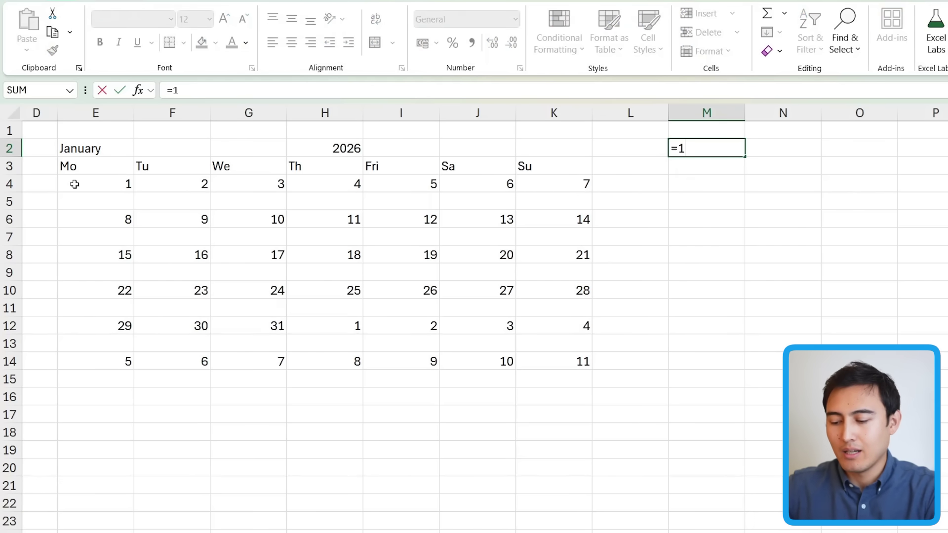
text(&)
click(108, 148)
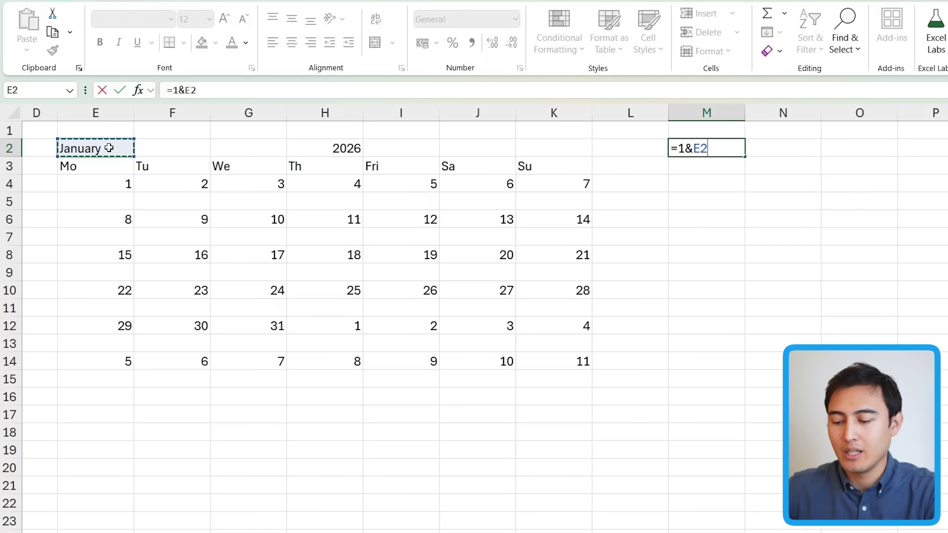
text(&)
click(338, 149)
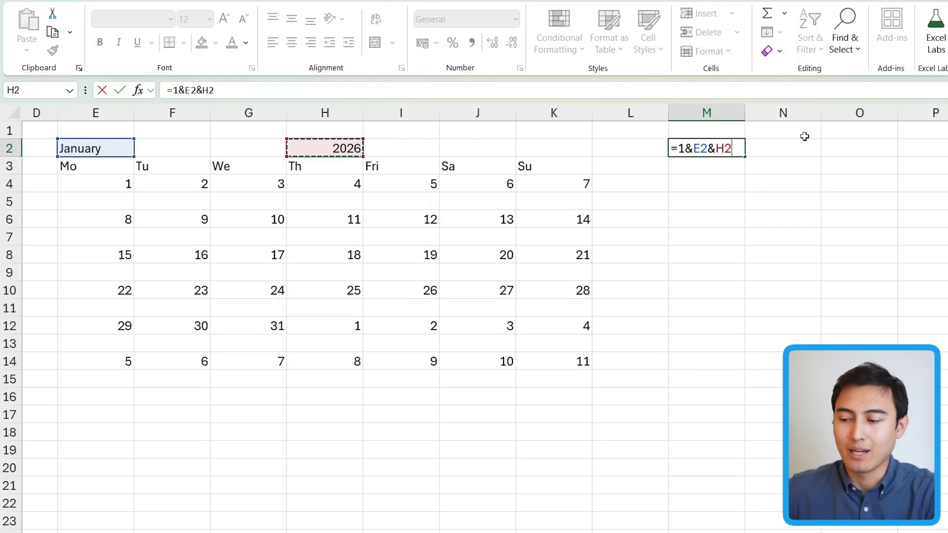
key(Return)
key(Up)
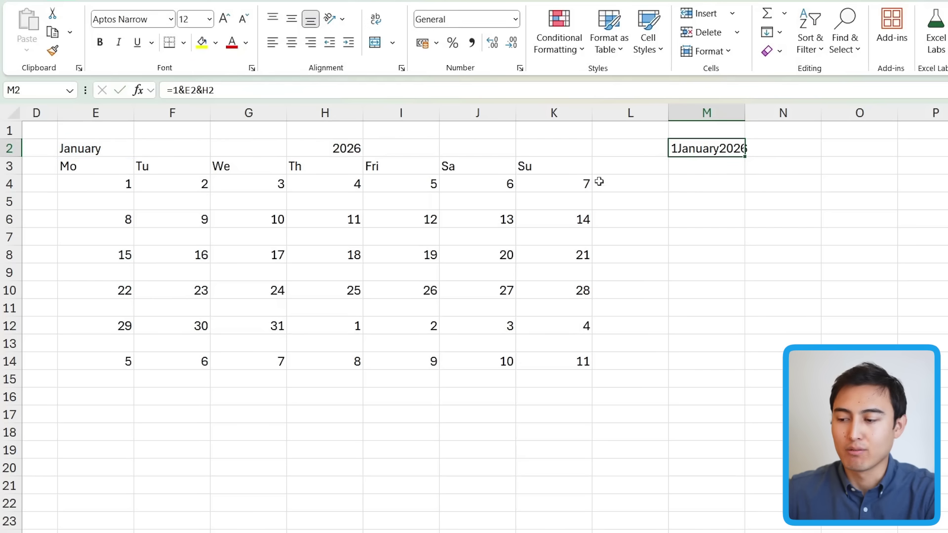
click(73, 148)
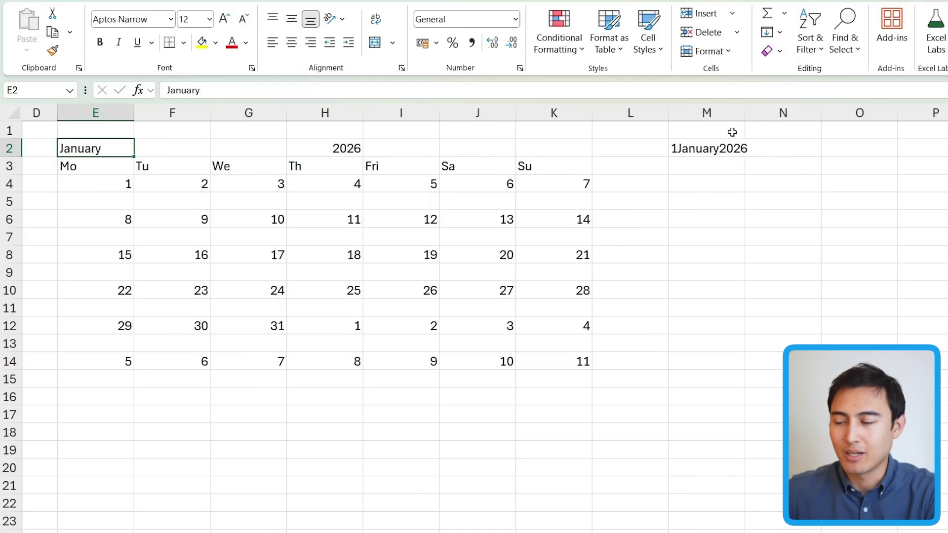
- Enter =WEEKDAY(M2,2) in M4, returning 4 for Thursday 1 January 2026
click(702, 155)
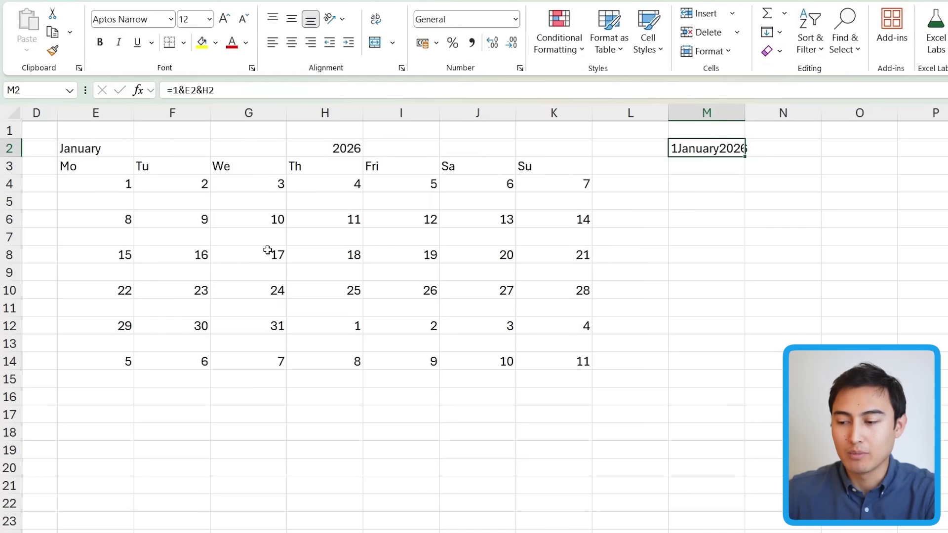
key(Down)
key(Down)
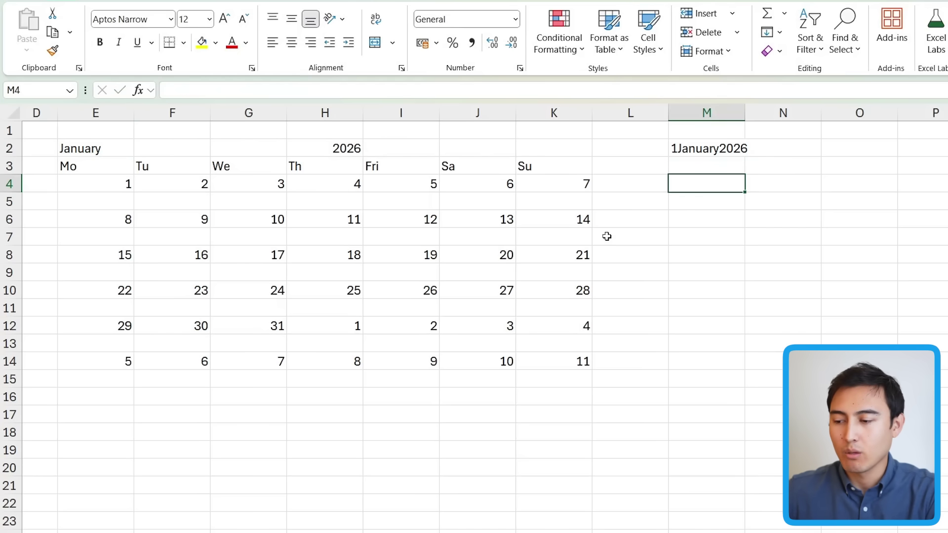
text(=weekd)
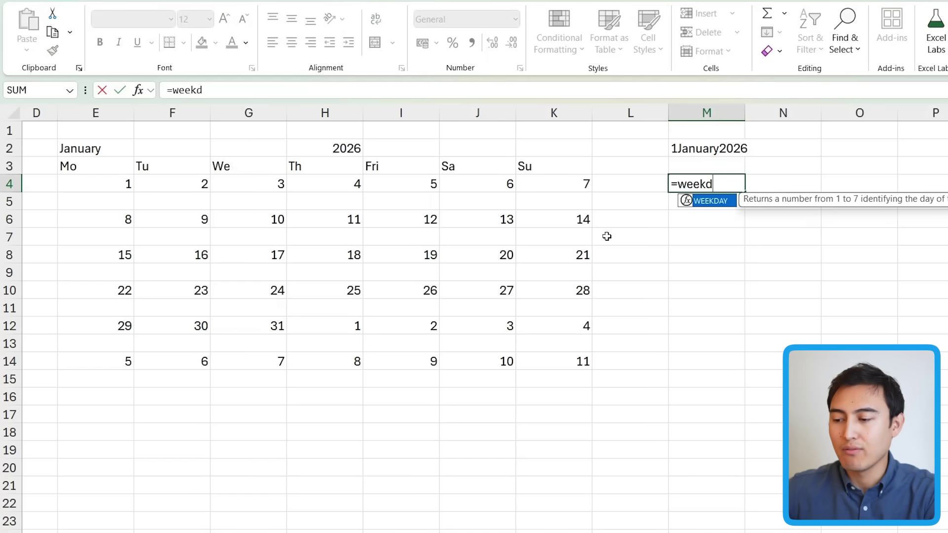
key(Tab)
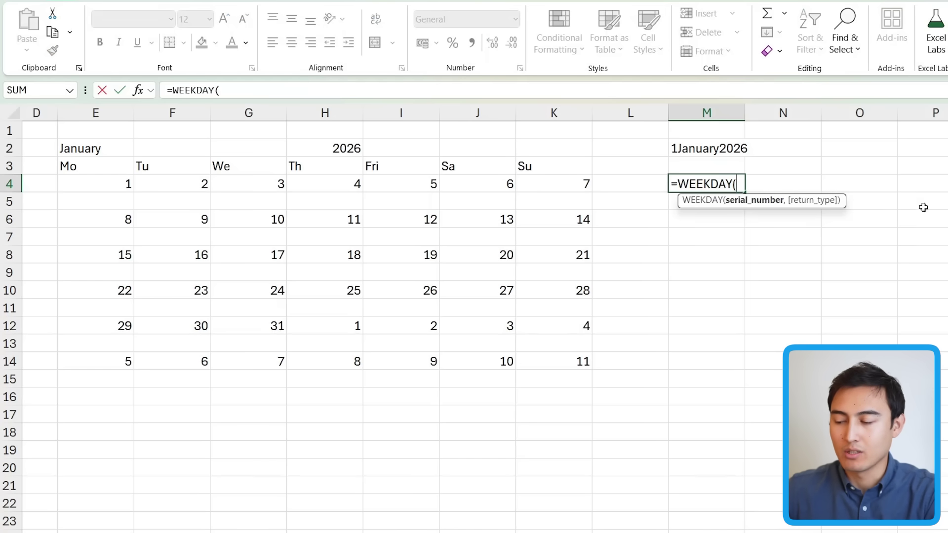
key(Up)
key(Up)
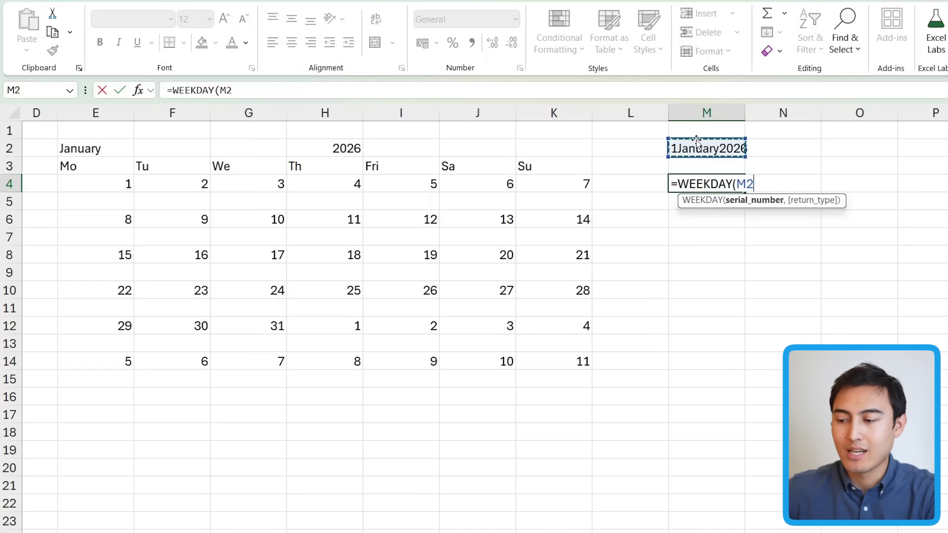
text(,)
key(Down)
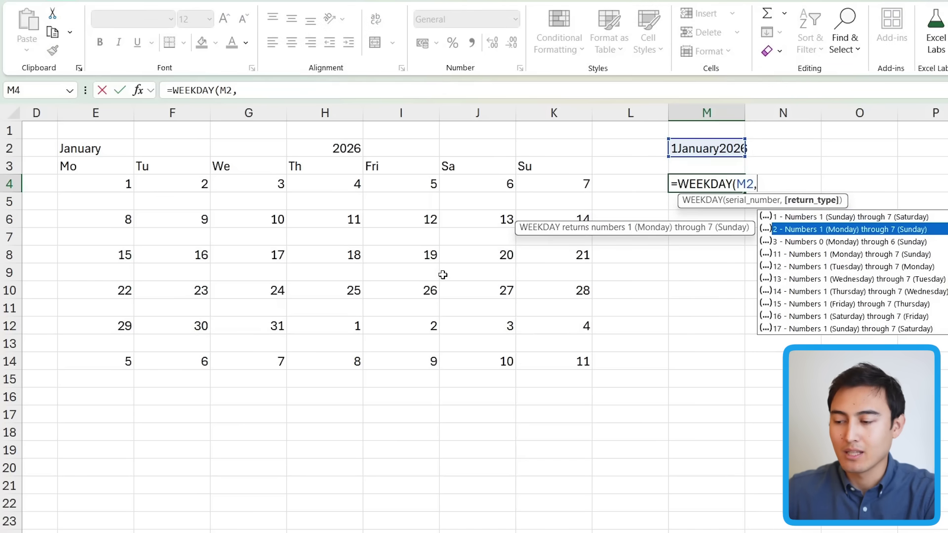
key(Tab)
key(Return)
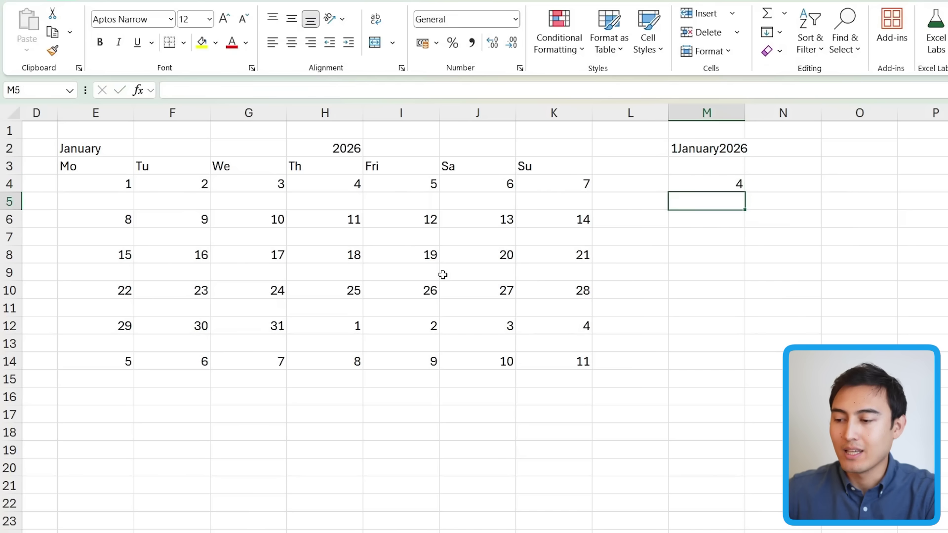
key(Up)
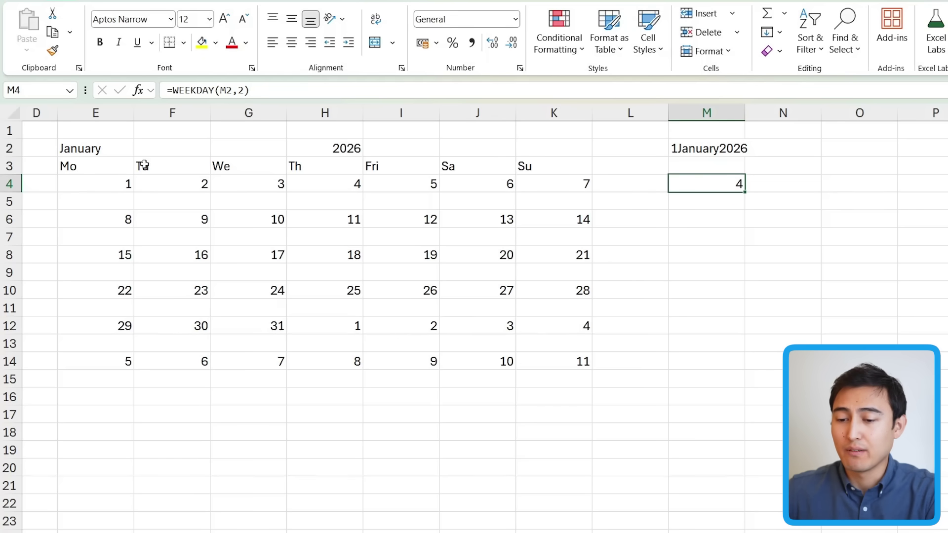
- Edit E4's SEQUENCE to start at M2-WEEKDAY(M2,2)
click(126, 181)
click(188, 91)
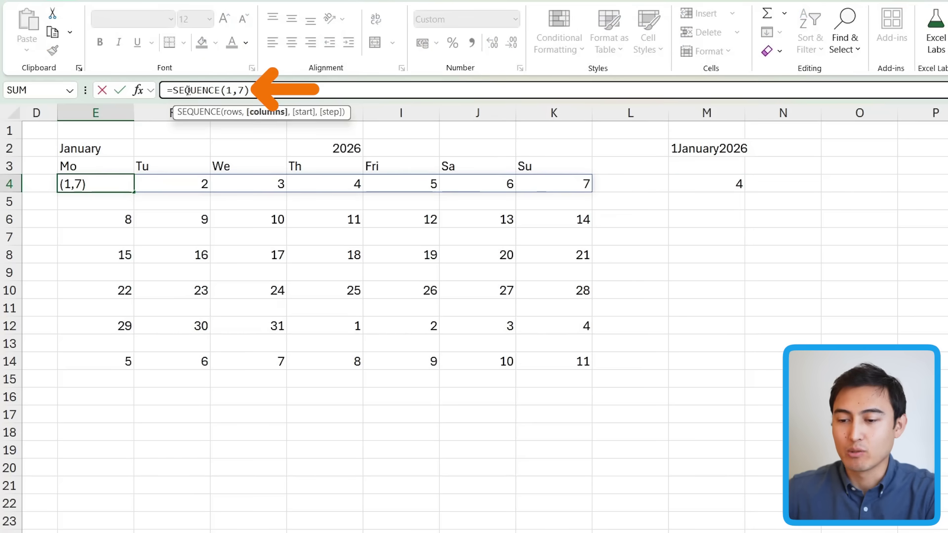
text(,)
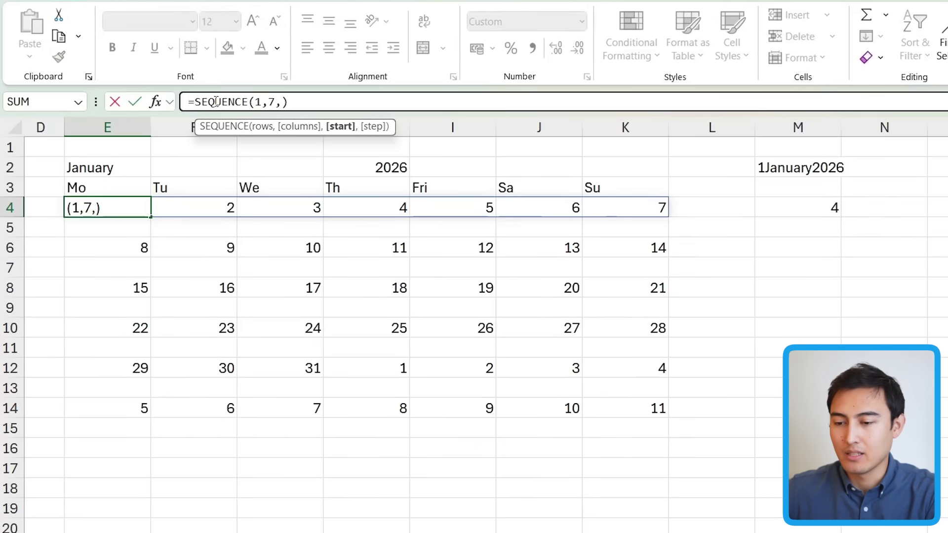
click(805, 169)
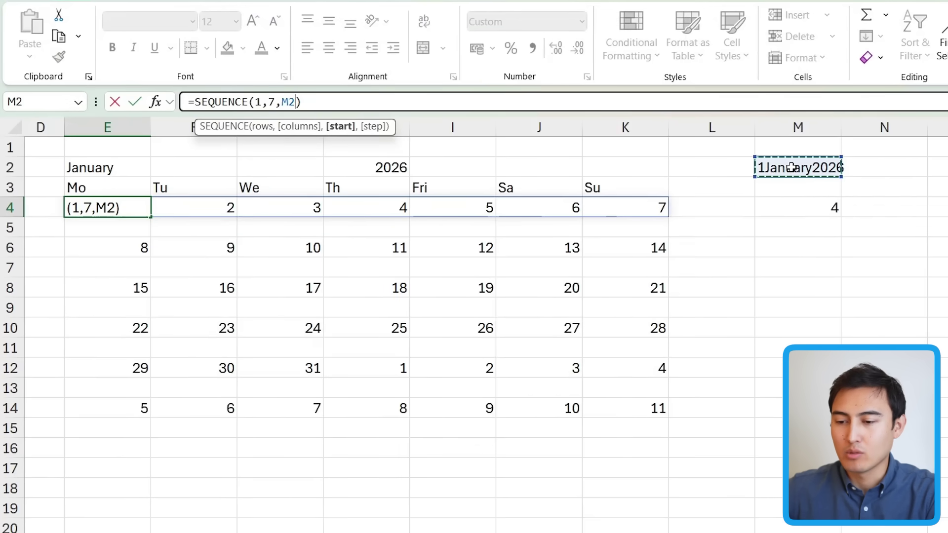
text(-)
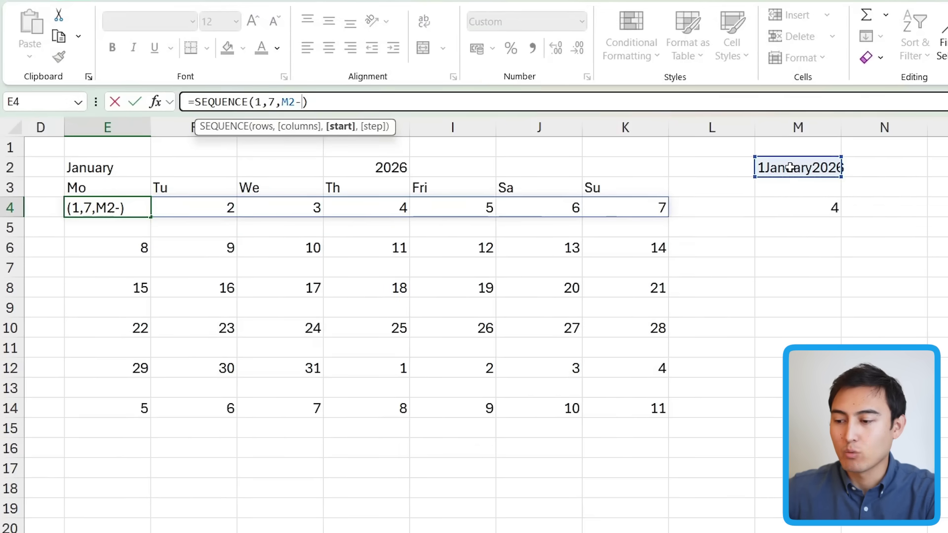
text(week)
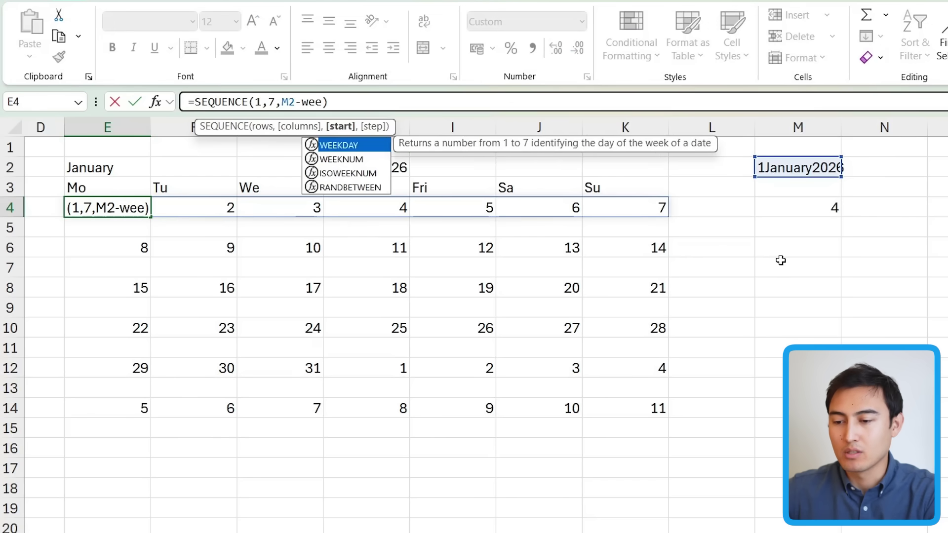
key(Tab)
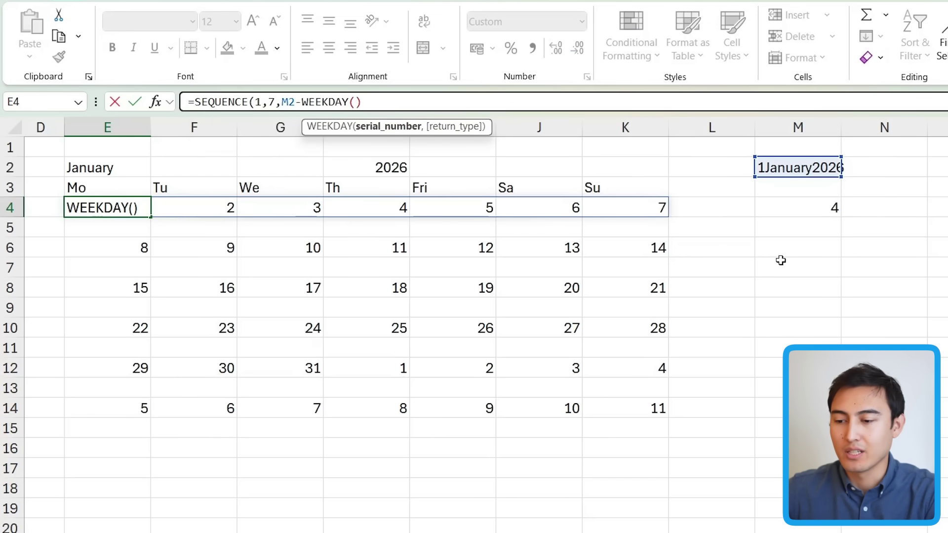
click(777, 170)
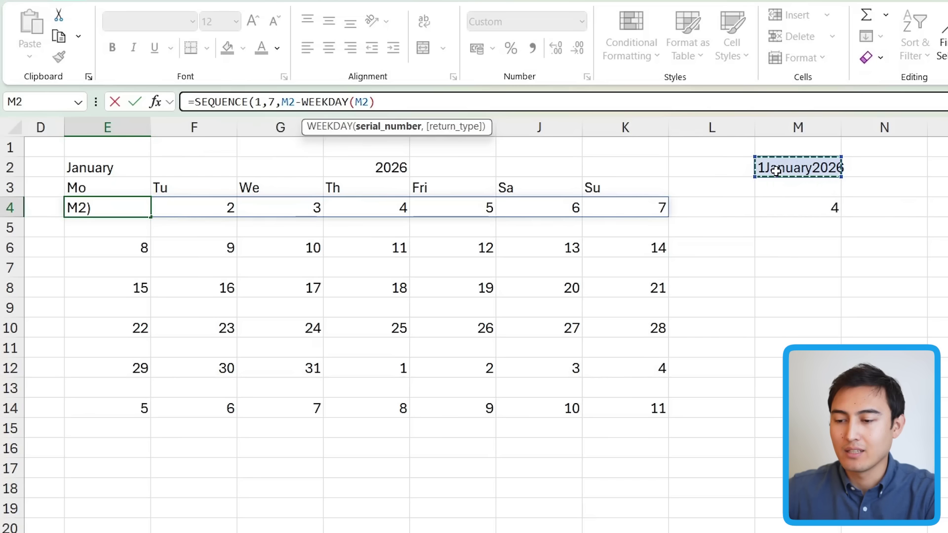
text(,)
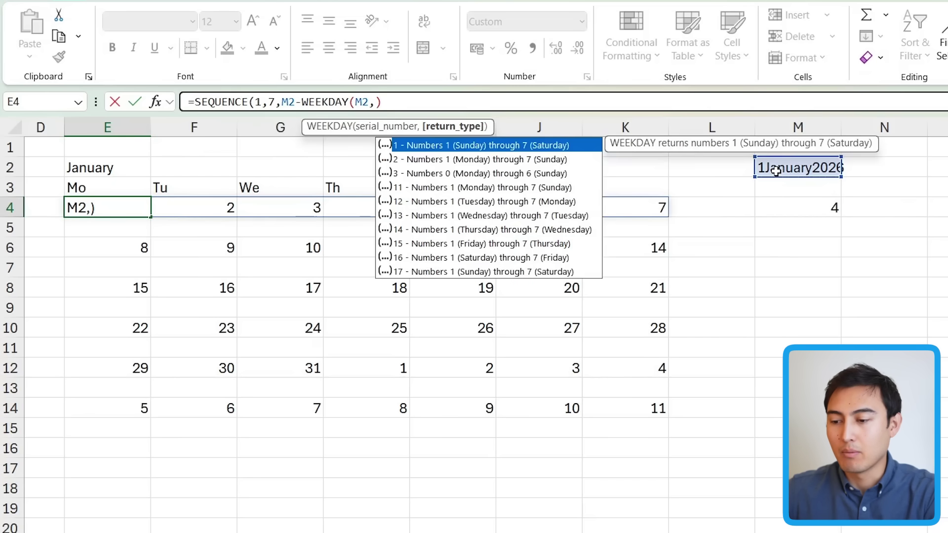
key(Down)
text(2)
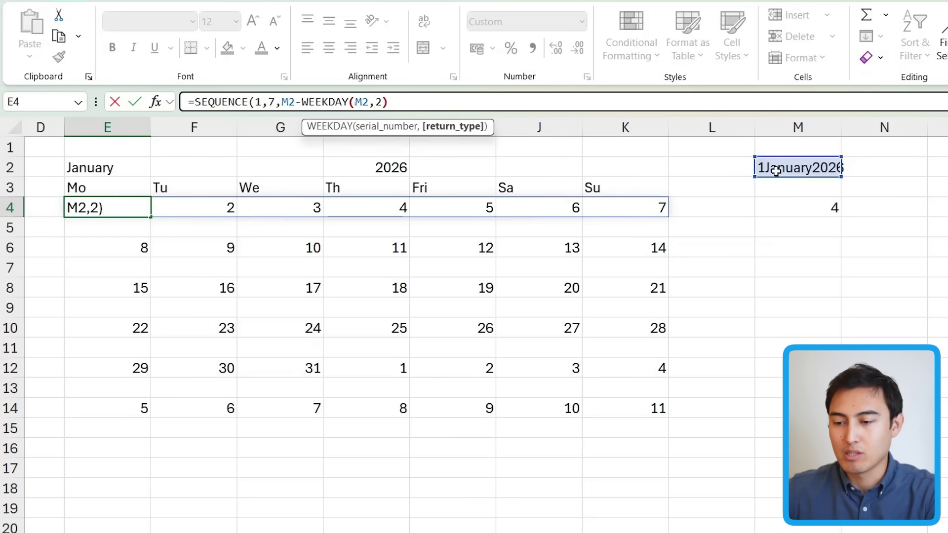
text()))
key(Return)
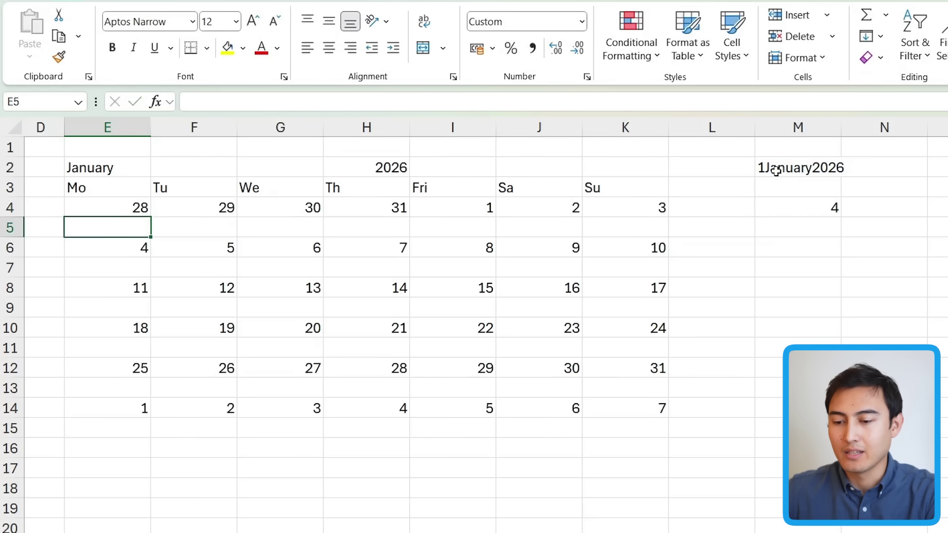
key(Up)
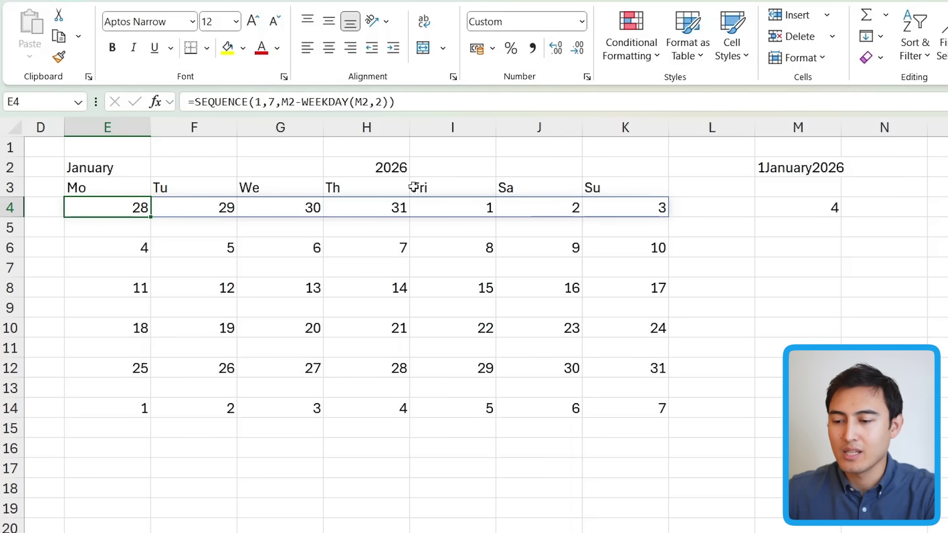
- Add +1 so E4 reads =SEQUENCE(1,7,M2-WEEKDAY(M2,2)+1), then check E6's formula
click(389, 102)
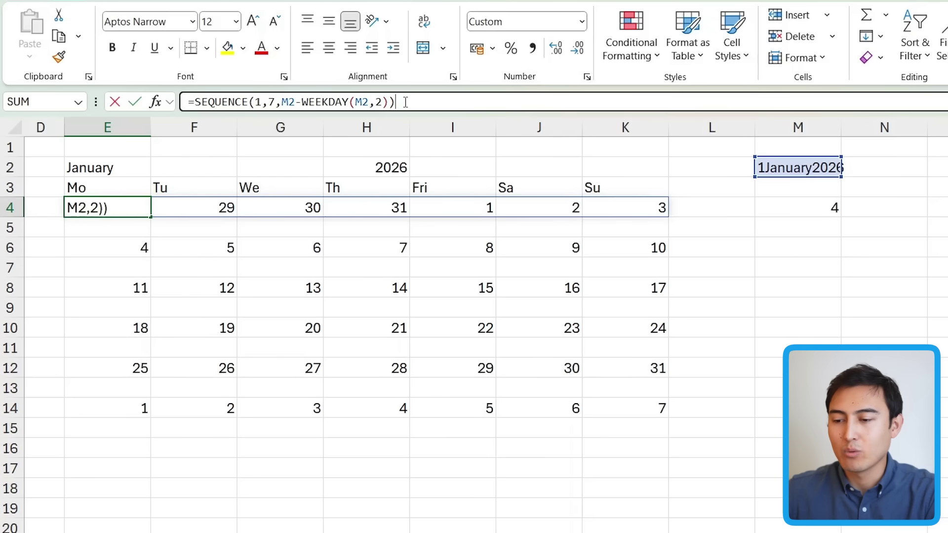
text(+1)
key(Return)
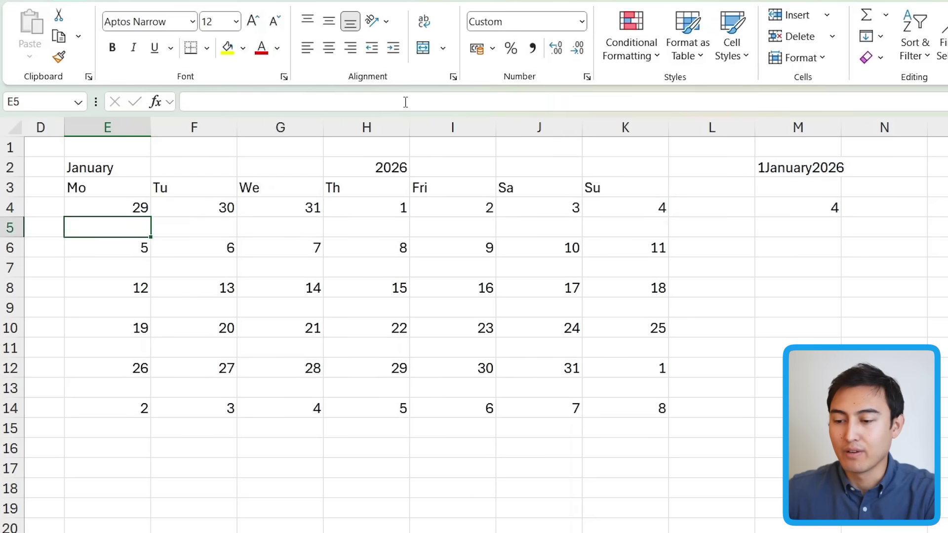
key(Up)
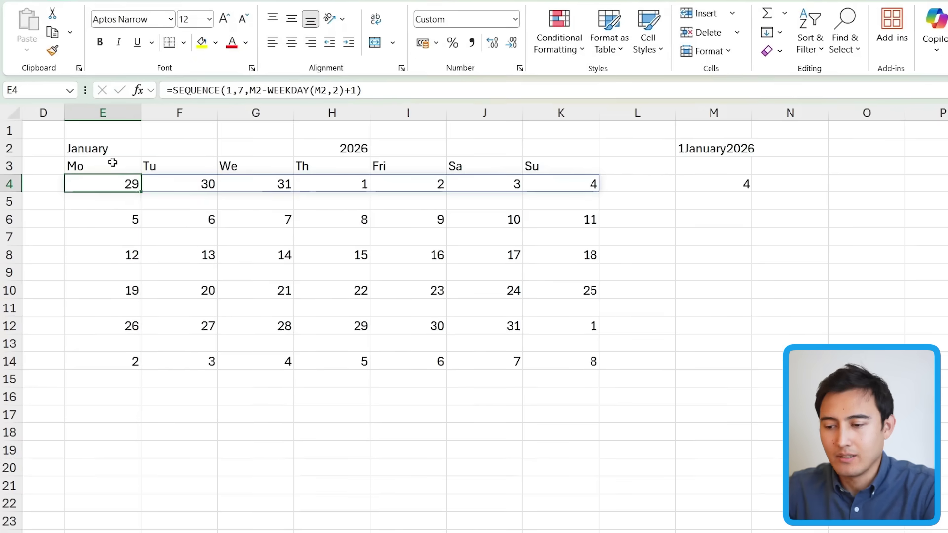
click(99, 224)
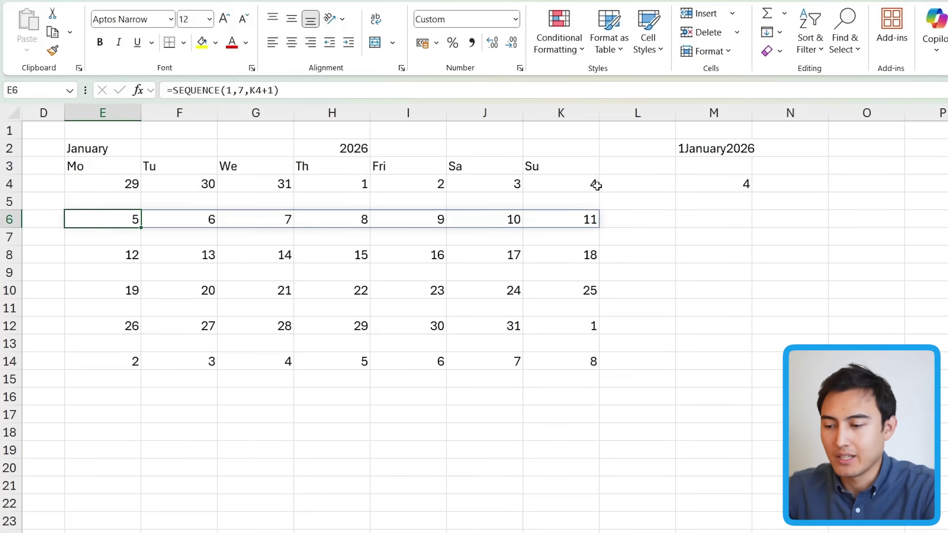
- Set E2 to March and review the Month and Year lookup lists
click(88, 150)
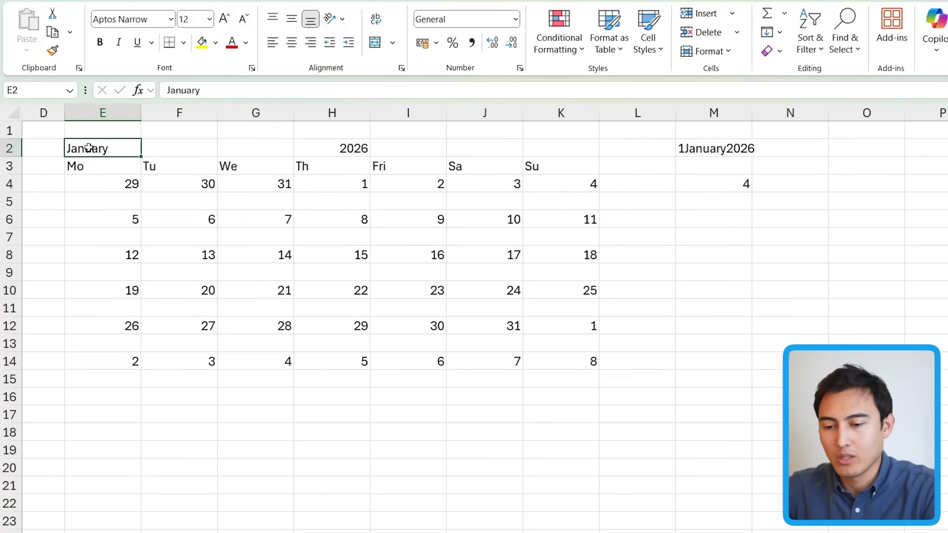
text(March)
key(Return)
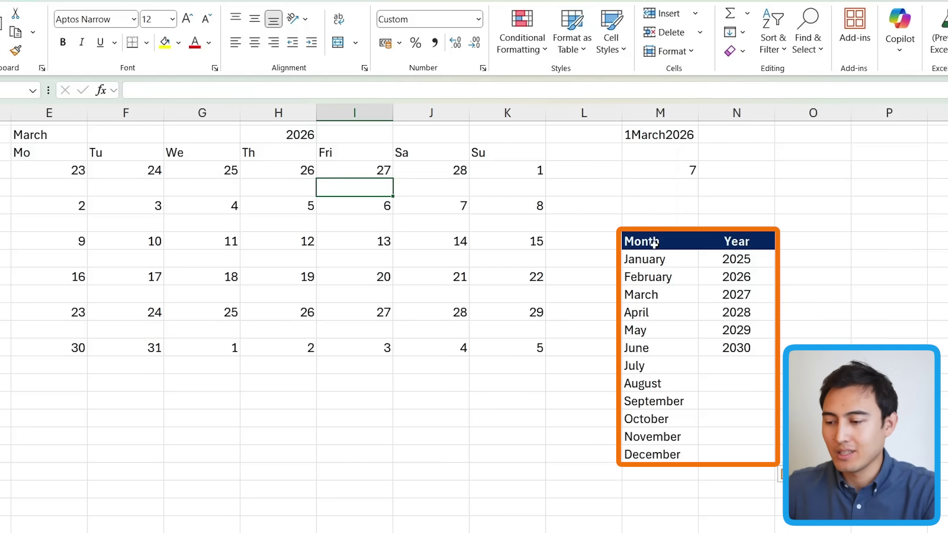
drag(655, 241, 684, 450)
key(Right)
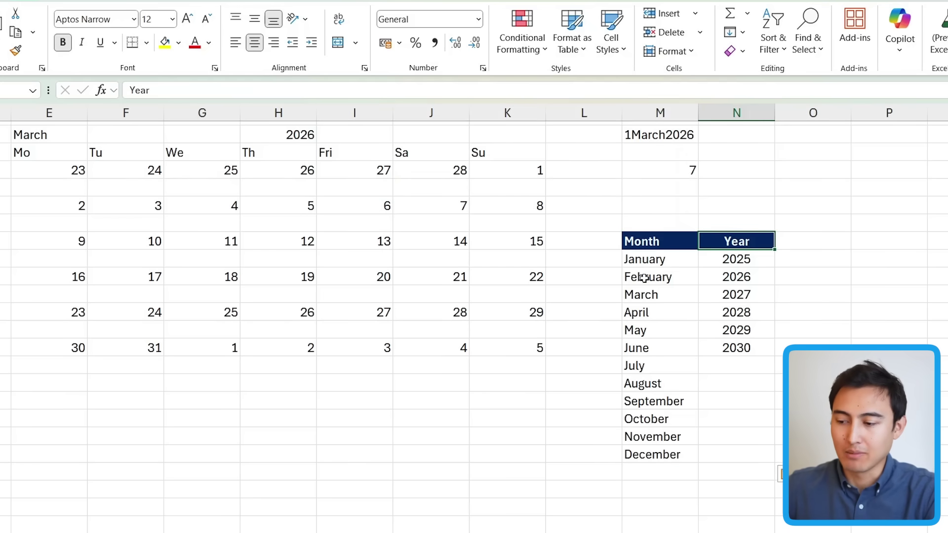
drag(644, 260, 666, 494)
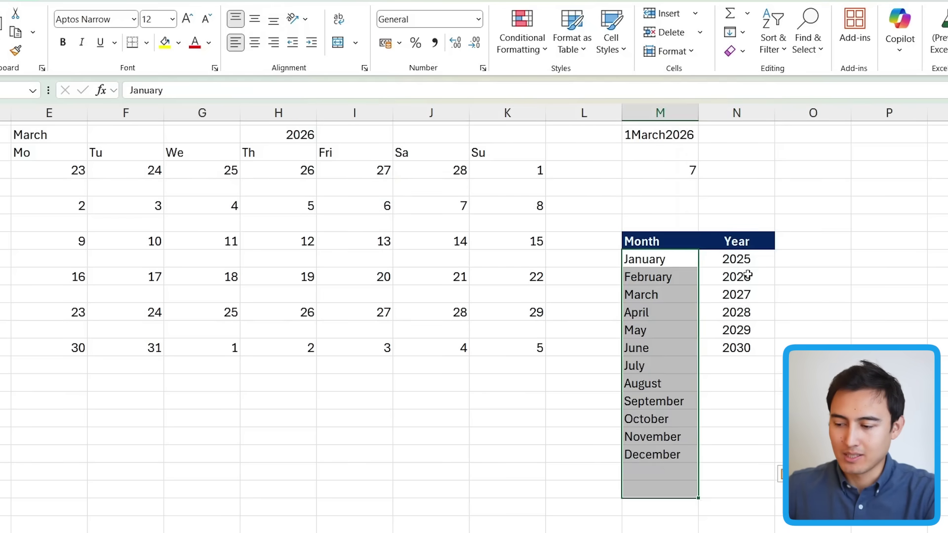
drag(758, 260, 761, 347)
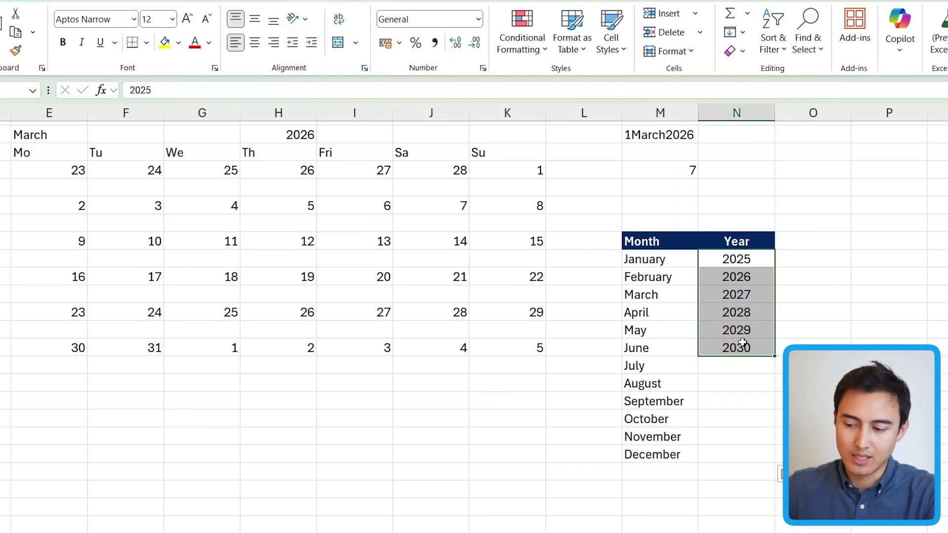
click(753, 383)
scroll(514, 348, up, 1)
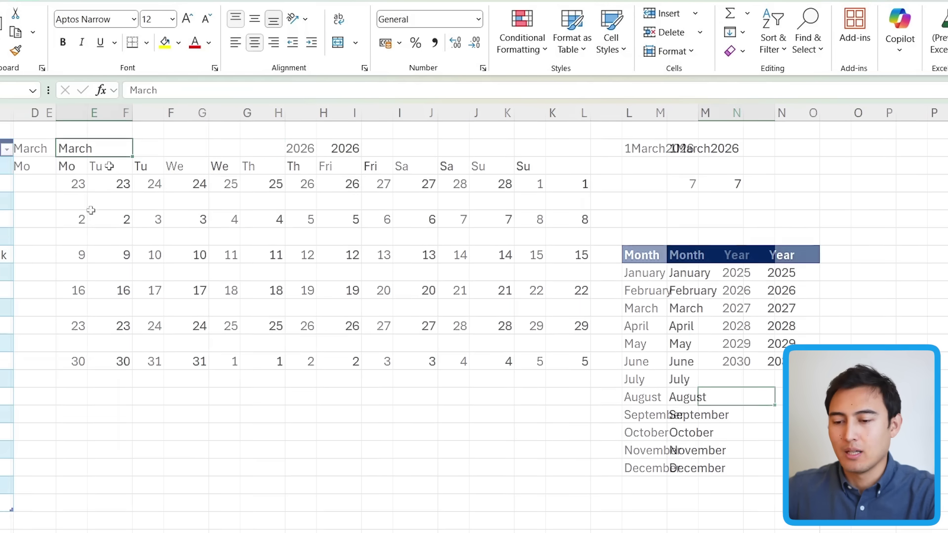
- Merge and centre March across E2:G2 and 2026 across H2:K2
drag(94, 148, 271, 153)
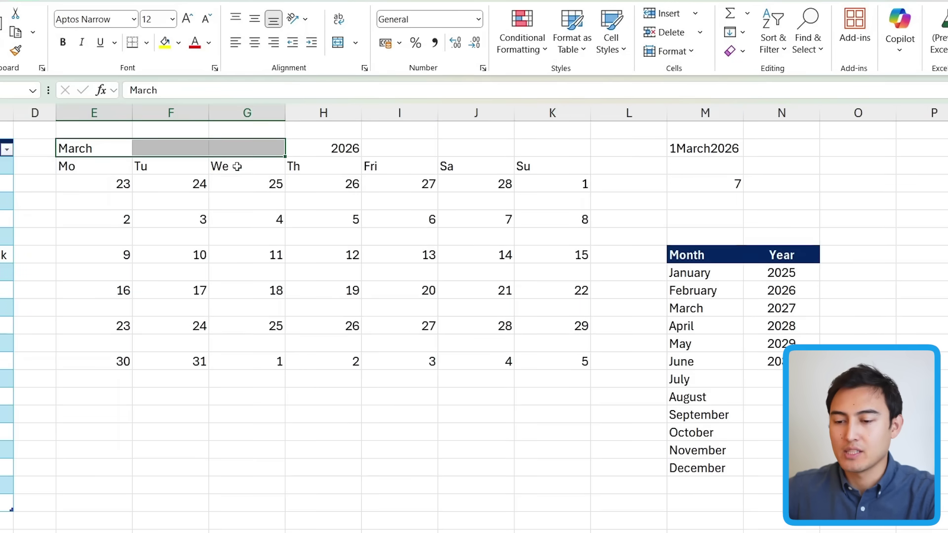
click(338, 42)
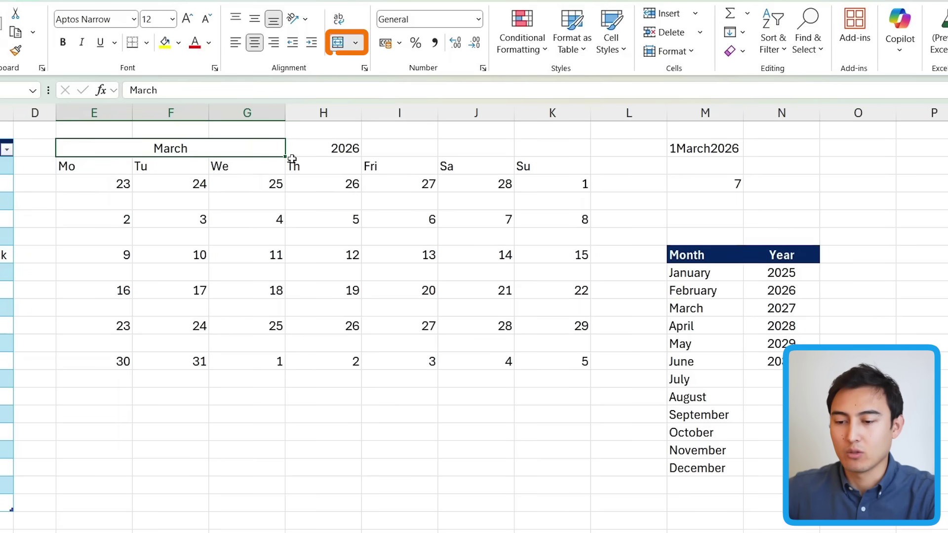
click(346, 150)
mouse_move(345, 150)
mouse_down()
mouse_move(546, 157)
mouse_move(550, 147)
mouse_up()
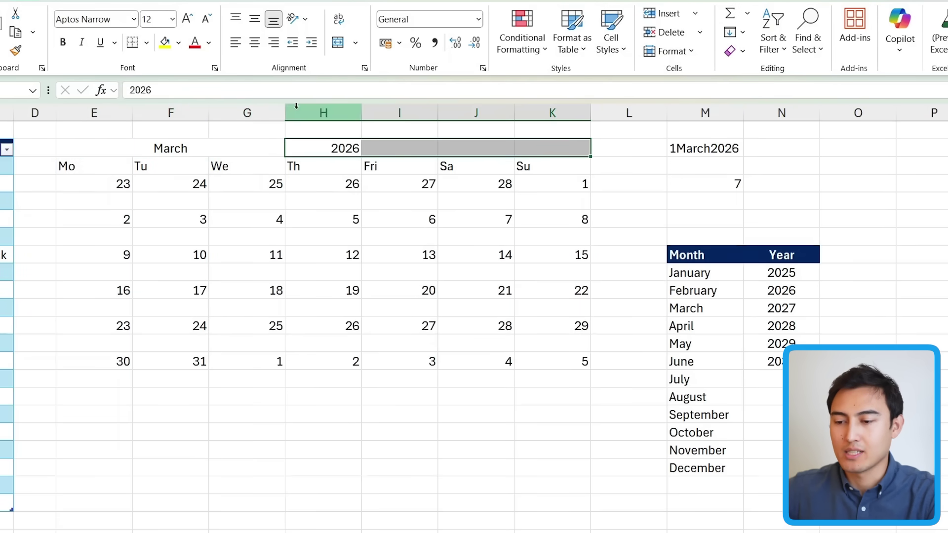
click(338, 43)
key(Left)
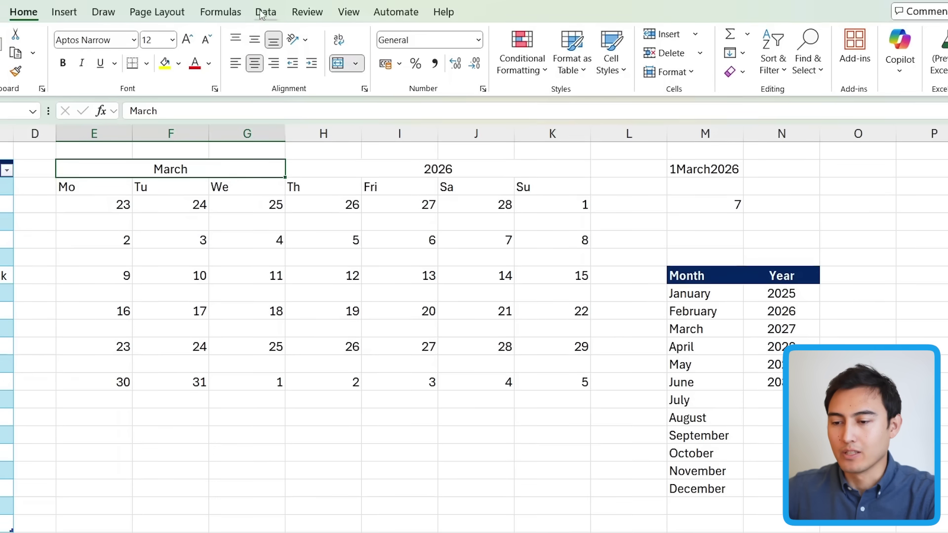
- Add list data validation to E2 with source $M$9:$M$20, the month names
click(266, 14)
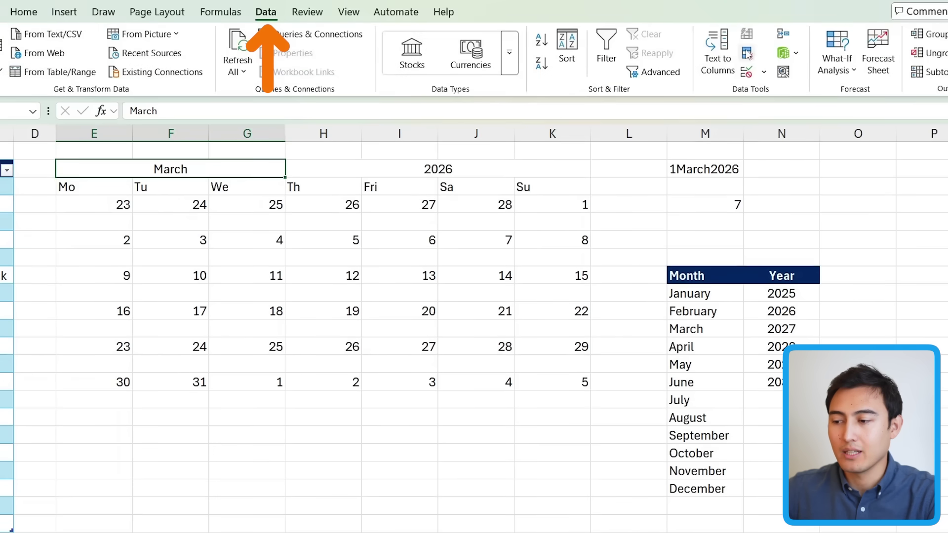
click(744, 73)
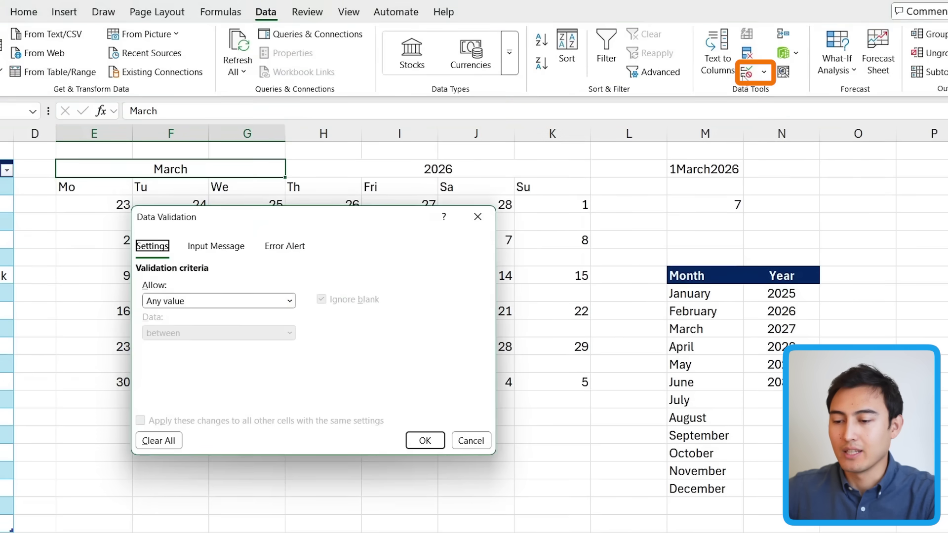
click(187, 302)
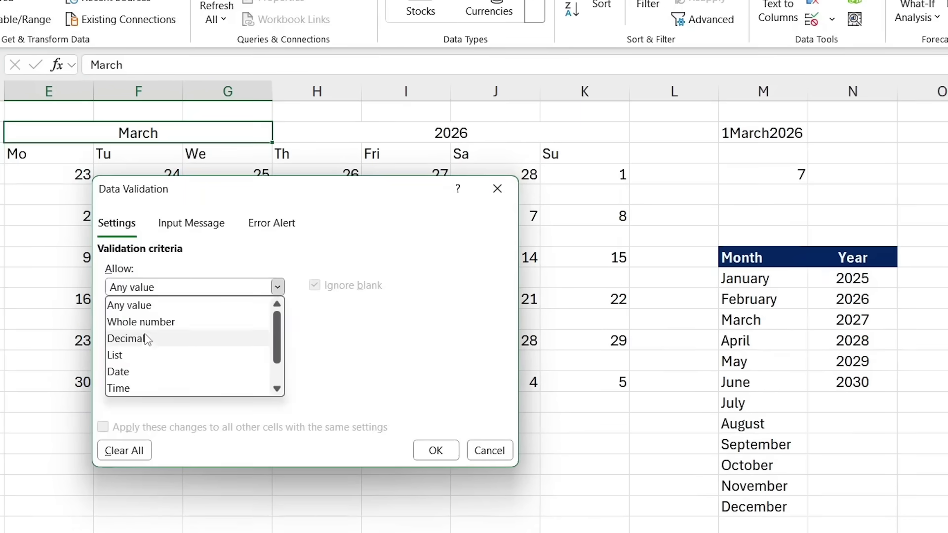
click(144, 356)
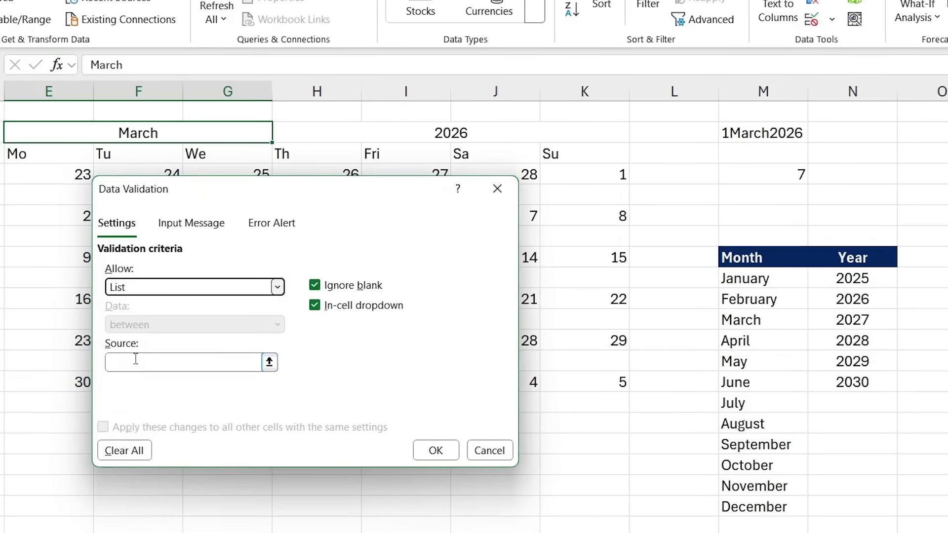
click(269, 363)
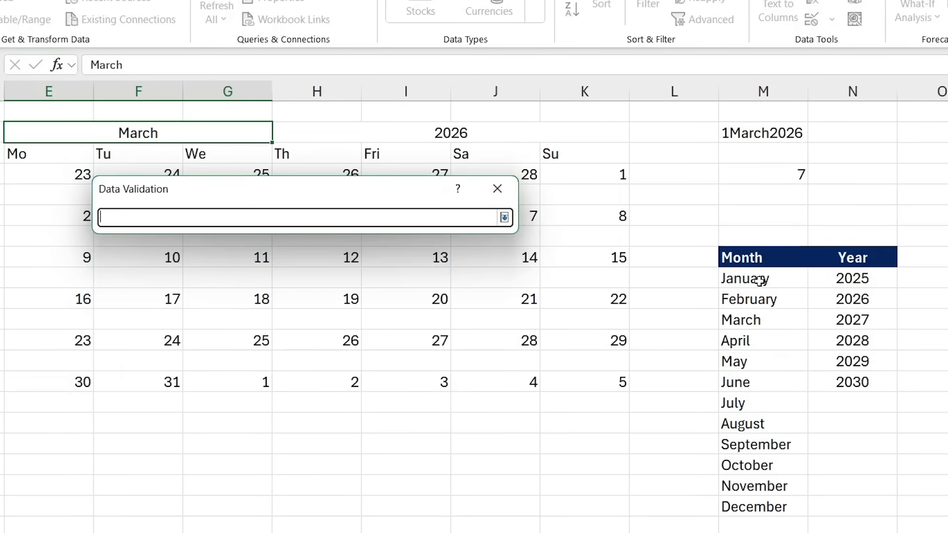
drag(760, 280, 780, 508)
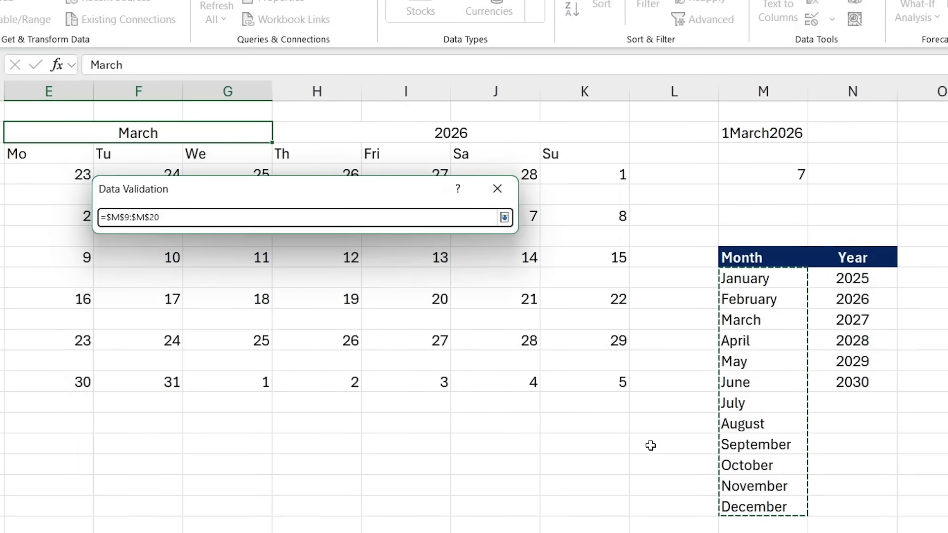
key(Return)
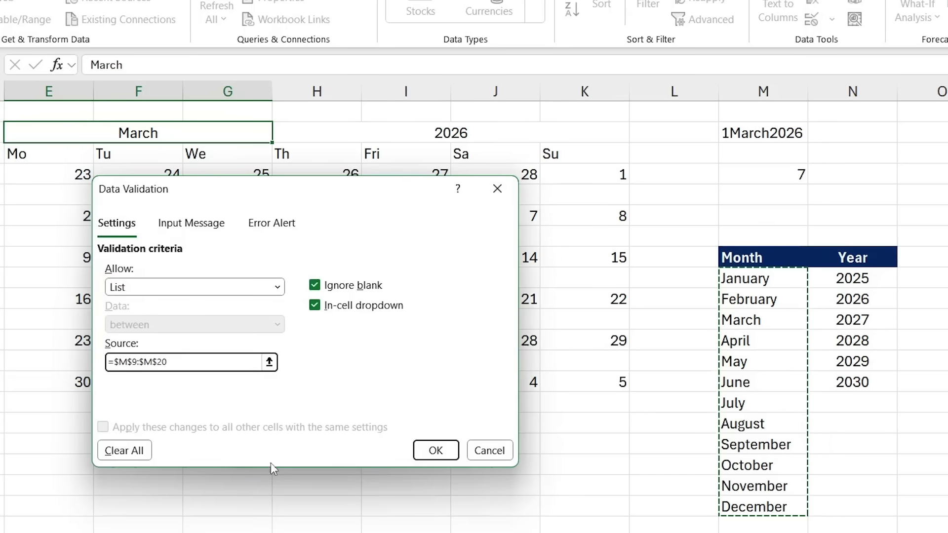
click(436, 451)
- Choose January from the new month dropdown
click(277, 133)
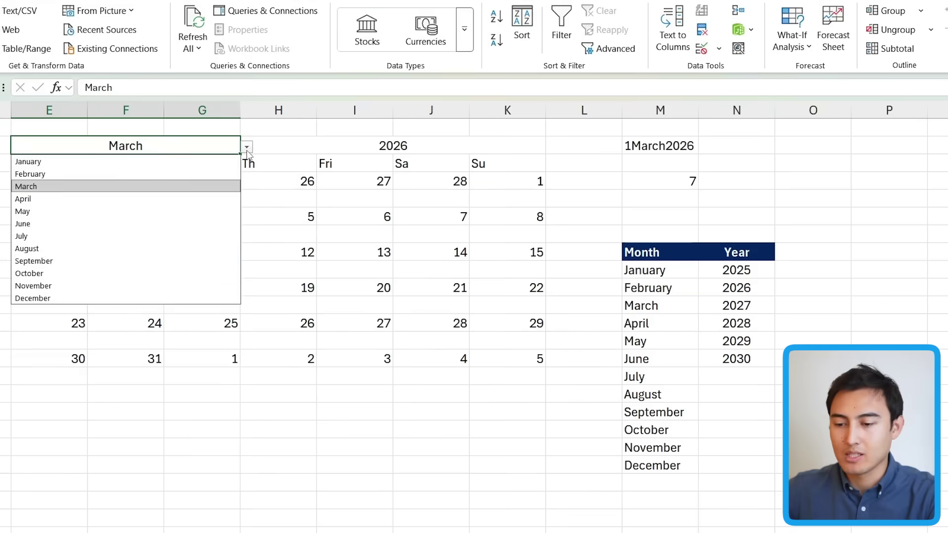
click(97, 162)
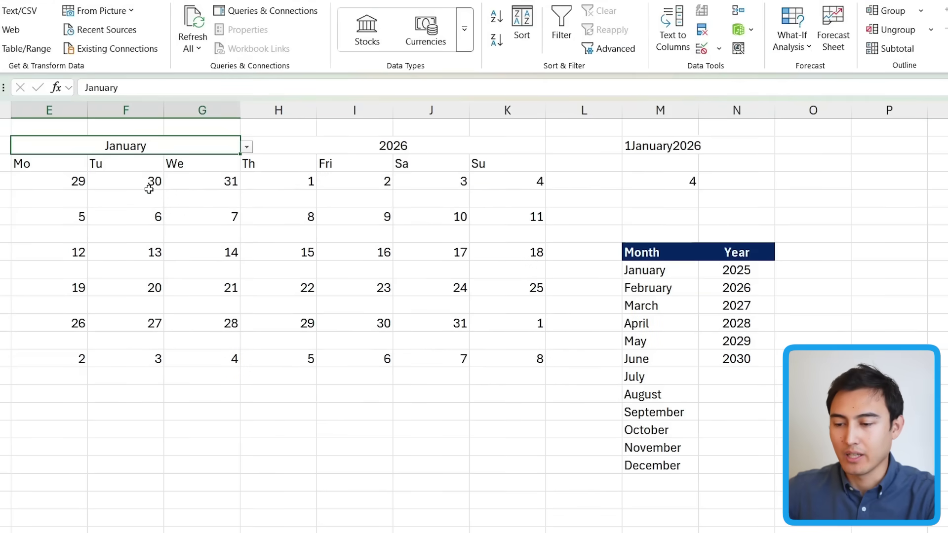
click(344, 152)
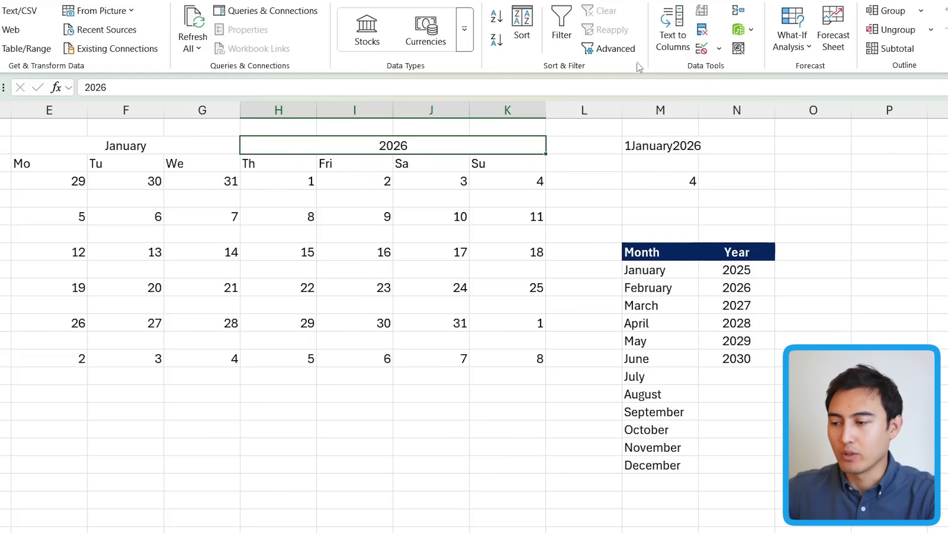
- Add list data validation to H2 with source $N$9:$N$14, the years 2025–2030
click(701, 49)
click(172, 278)
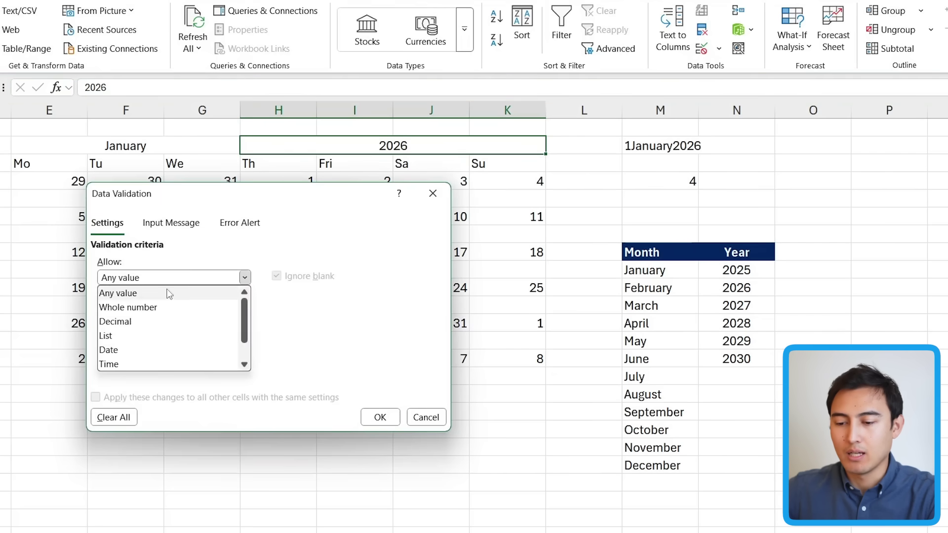
click(132, 336)
click(237, 342)
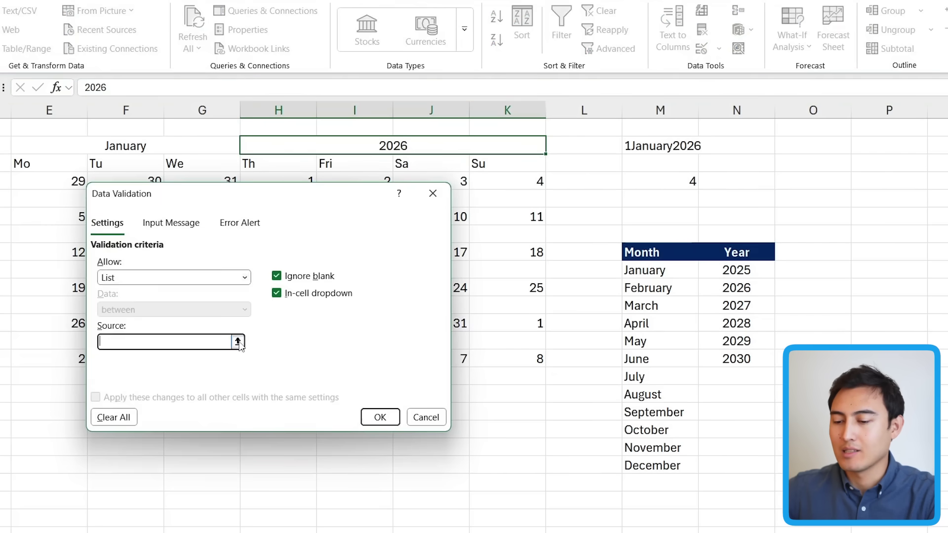
drag(736, 272, 738, 363)
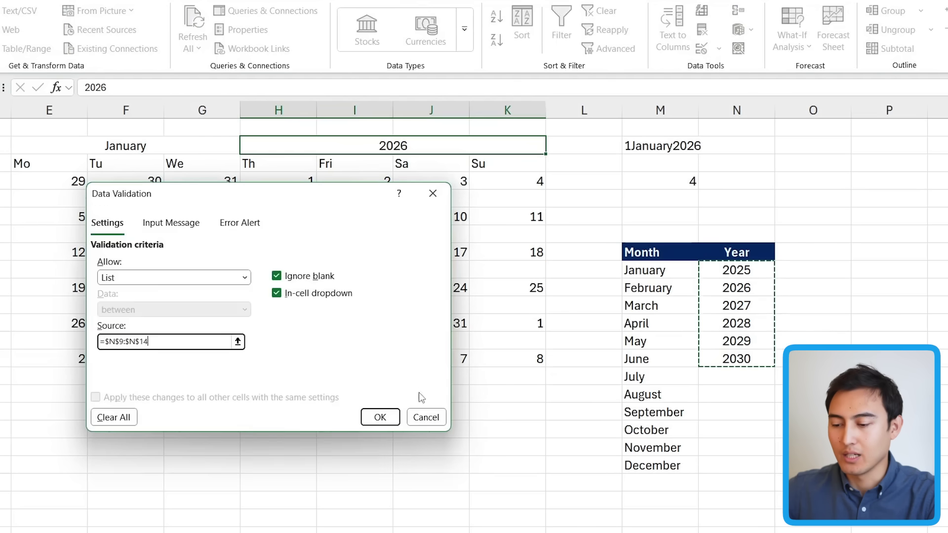
click(381, 418)
- Use the year dropdown to pick 2028, then 2025
key(alt+Down)
key(Down)
key(Down)
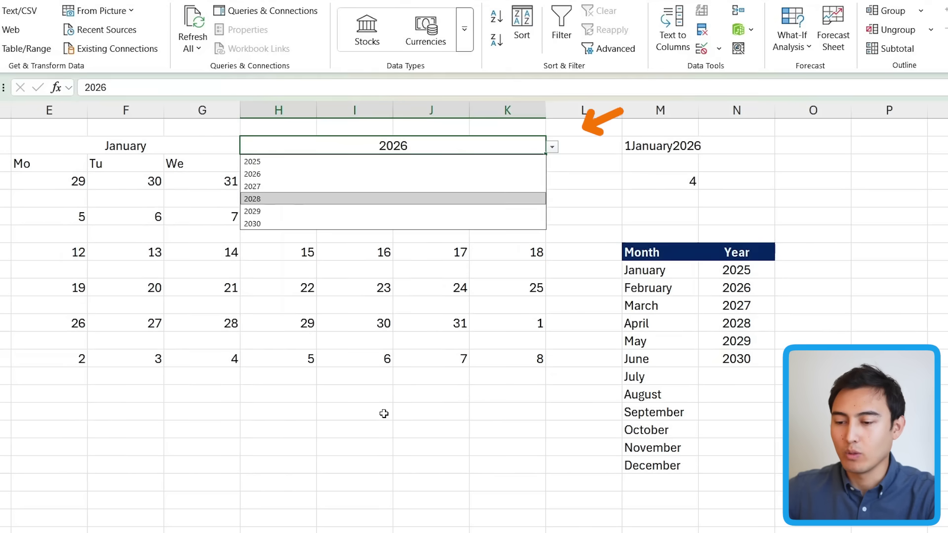
key(Return)
key(Up)
key(Down)
key(alt+Down)
key(Down)
key(Up)
key(Up)
key(Up)
key(Up)
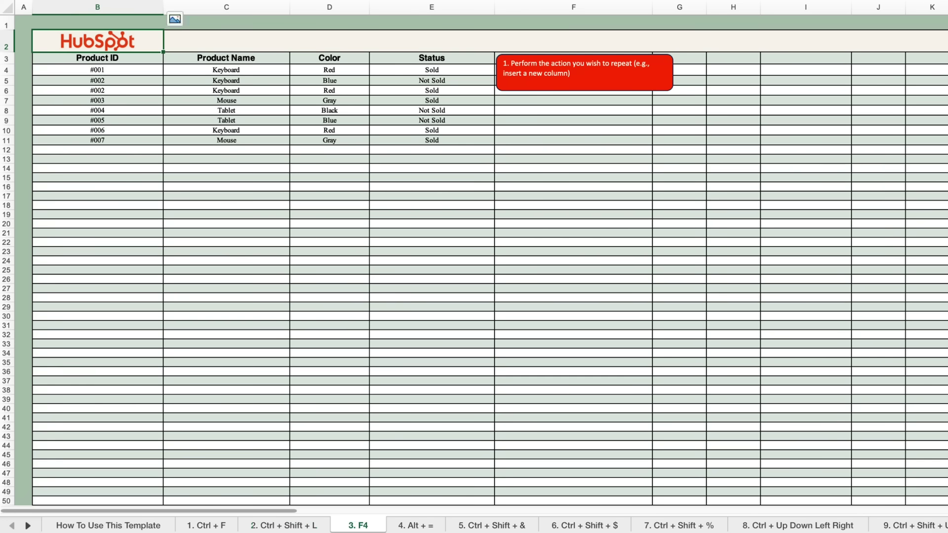
- Switch to the next tip sheet, '5. Ctrl + Shift + &', with Ctrl+Page Down
key(ctrl+Page_Down)
key(ctrl+Page_Down)
key(ctrl+Page_Down)
key(ctrl+Page_Down)
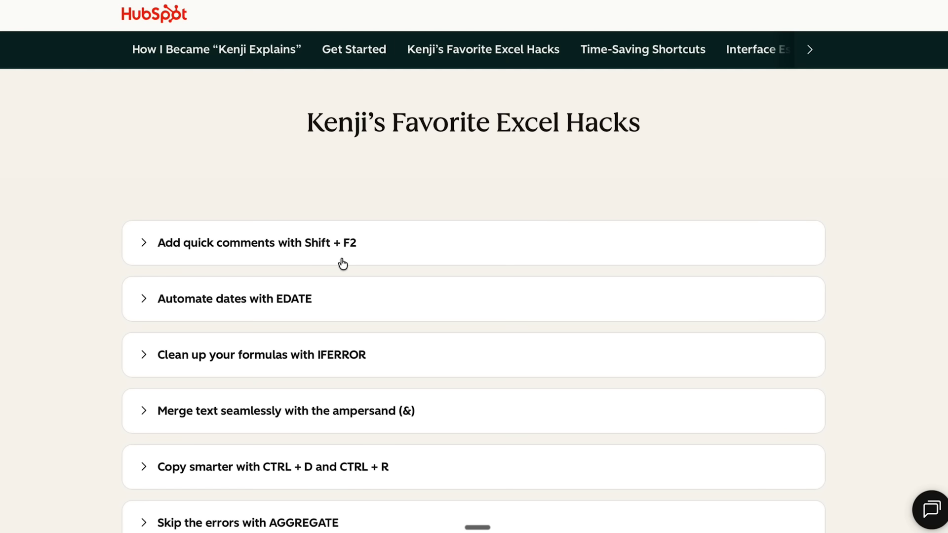
- Expand the Shift + F2 quick-comments item in Kenji's Favorite Excel Hacks list
click(340, 256)
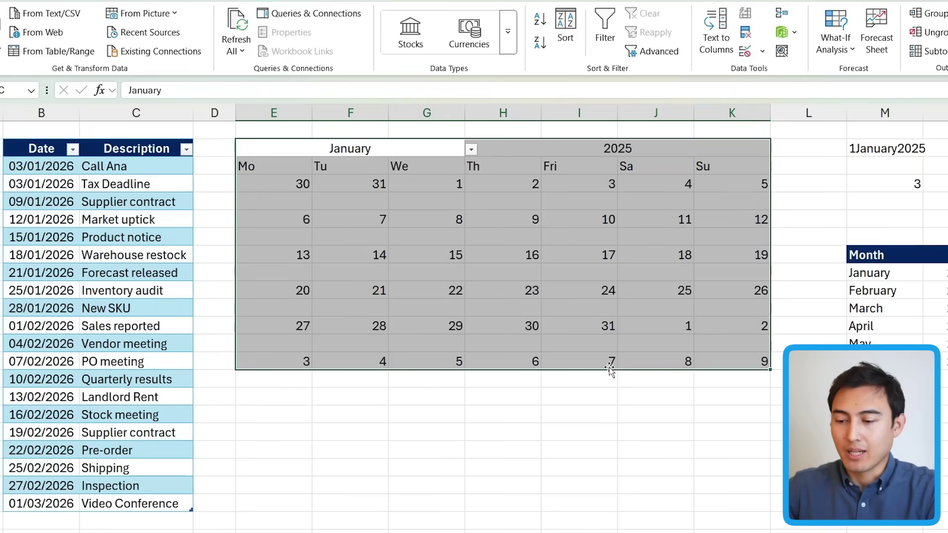
- Enter =FILTER(Table1[Description],Table1[Date]=E4) in E5 to list events dated on E4's day
click(94, 169)
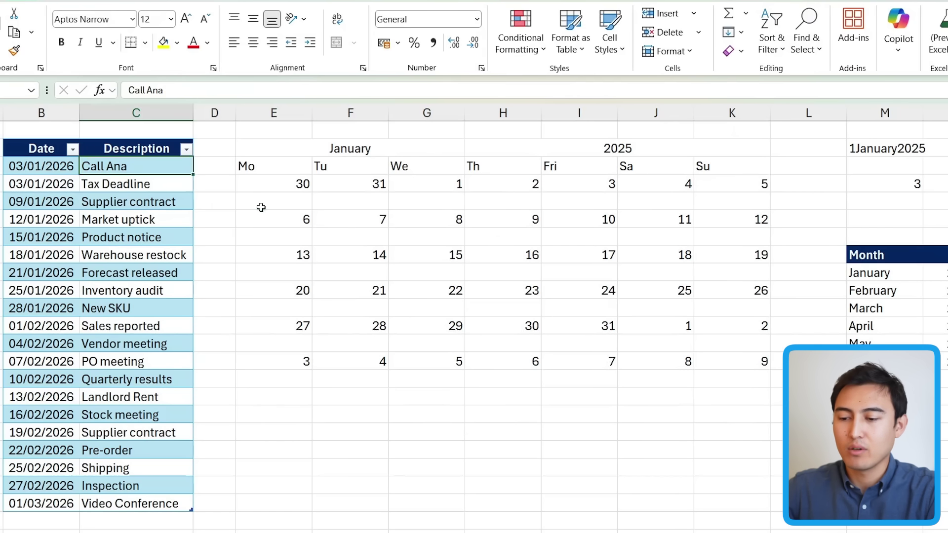
click(262, 207)
text(=)
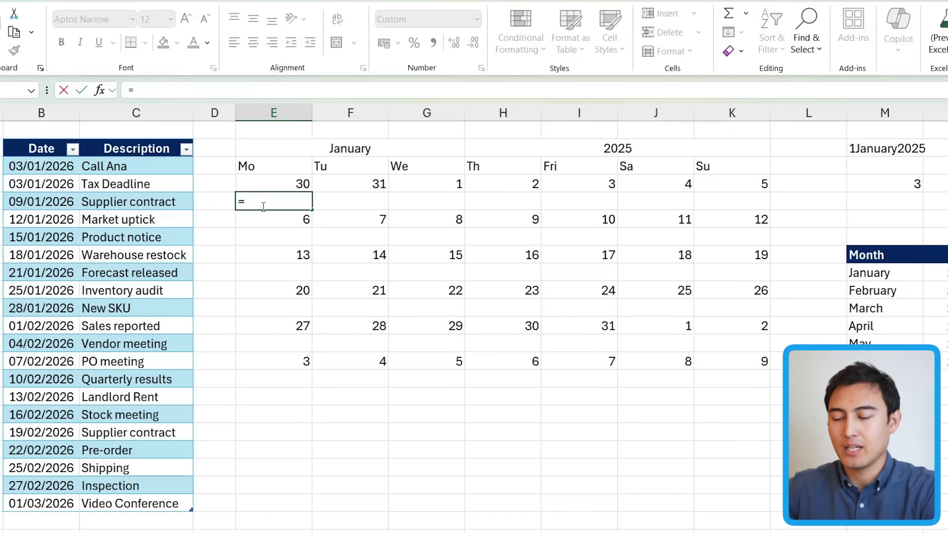
text(filter)
key(Tab)
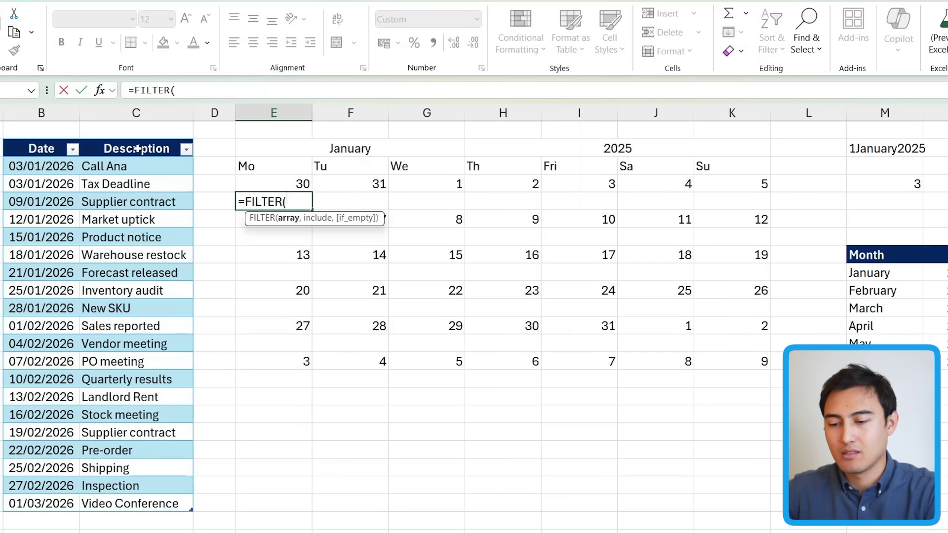
drag(149, 166, 156, 504)
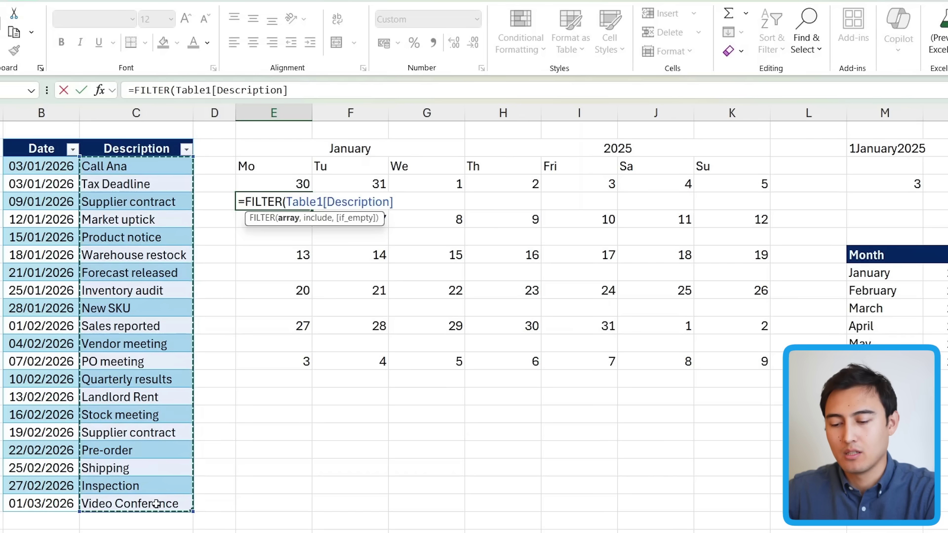
text(,)
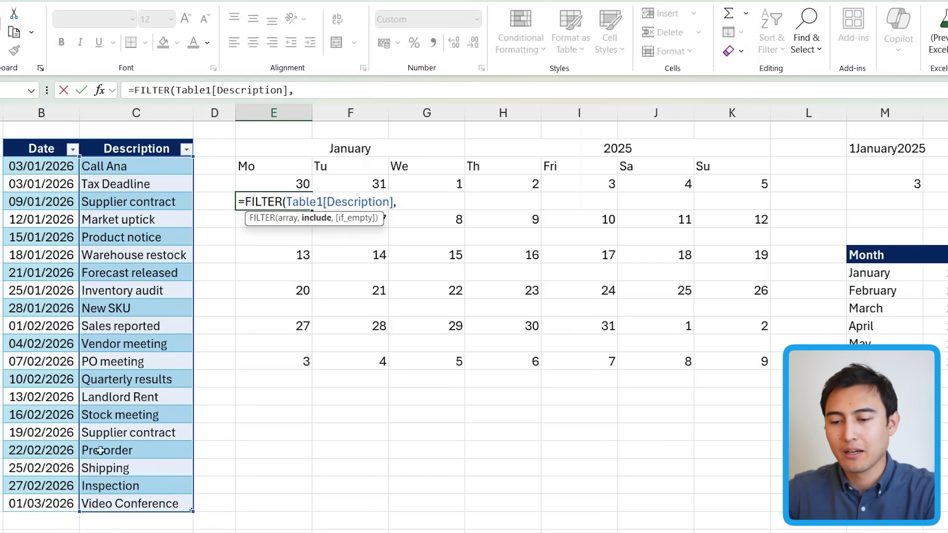
click(42, 184)
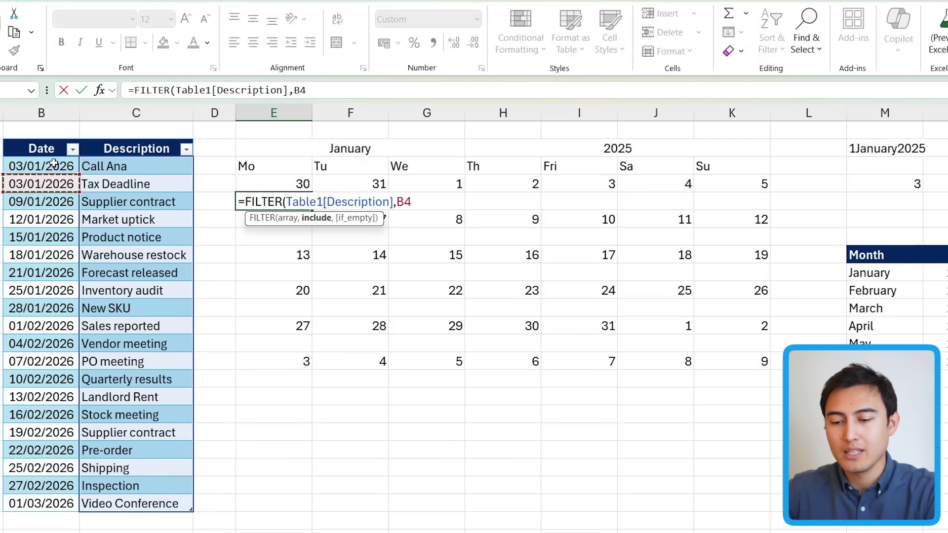
click(51, 167)
click(53, 159)
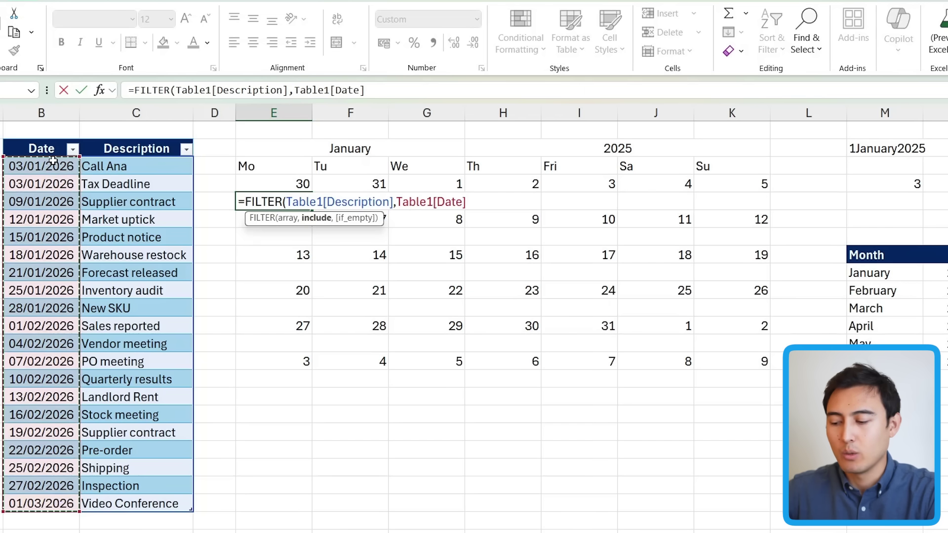
text(=)
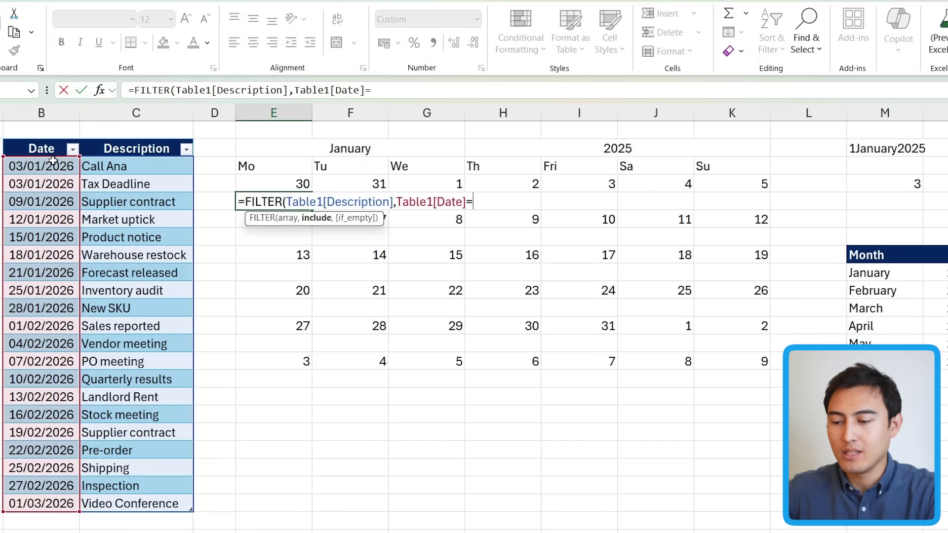
click(270, 182)
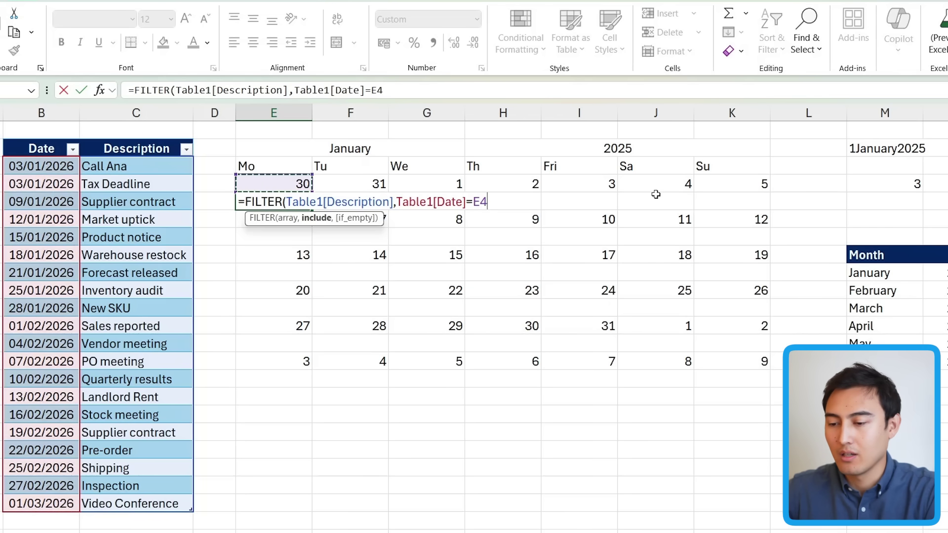
key(Return)
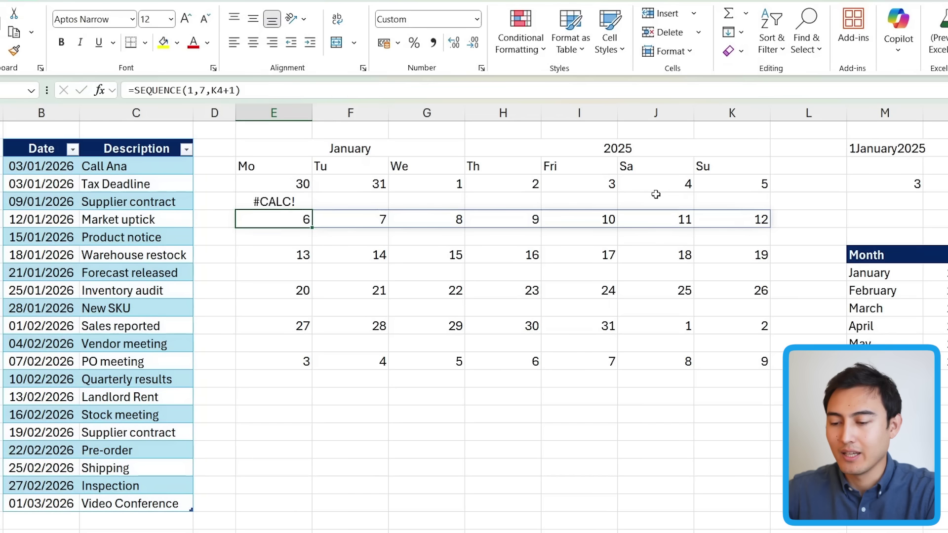
- Add an empty "" fallback argument to E5's FILTER so it shows blank instead of #CALC!
click(237, 201)
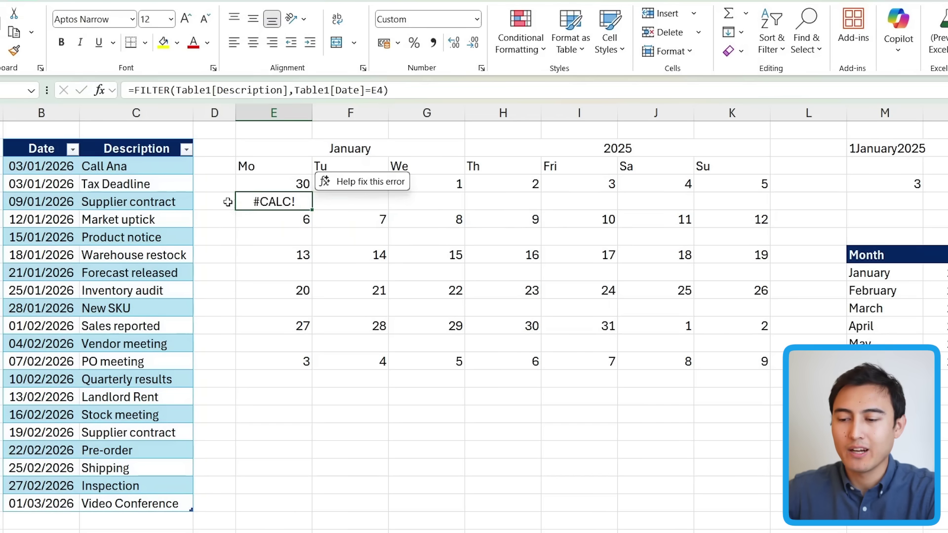
click(395, 90)
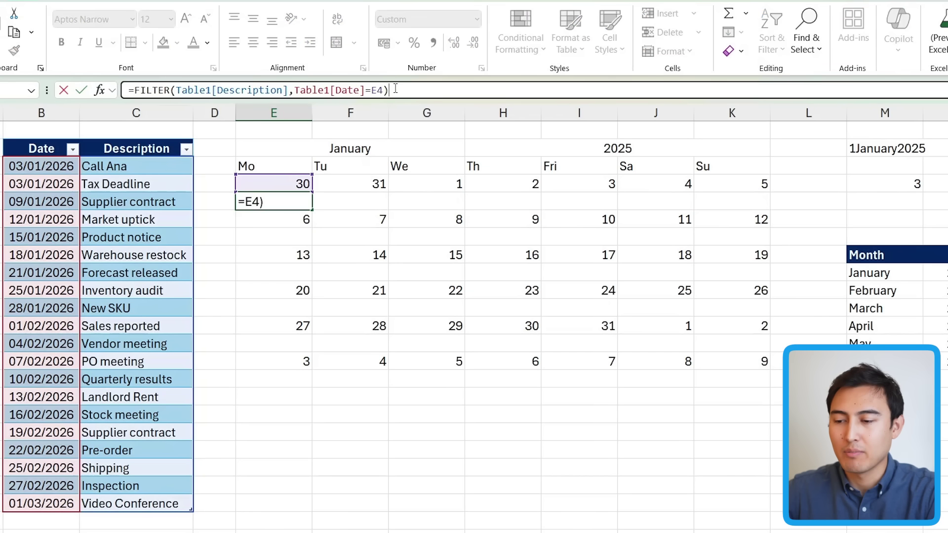
key(Left)
text(,)
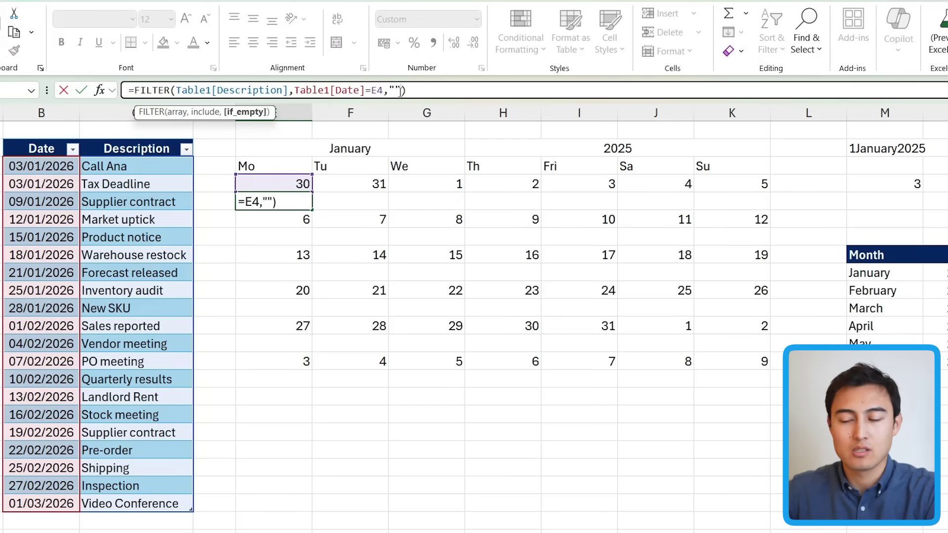
key(Return)
key(Up)
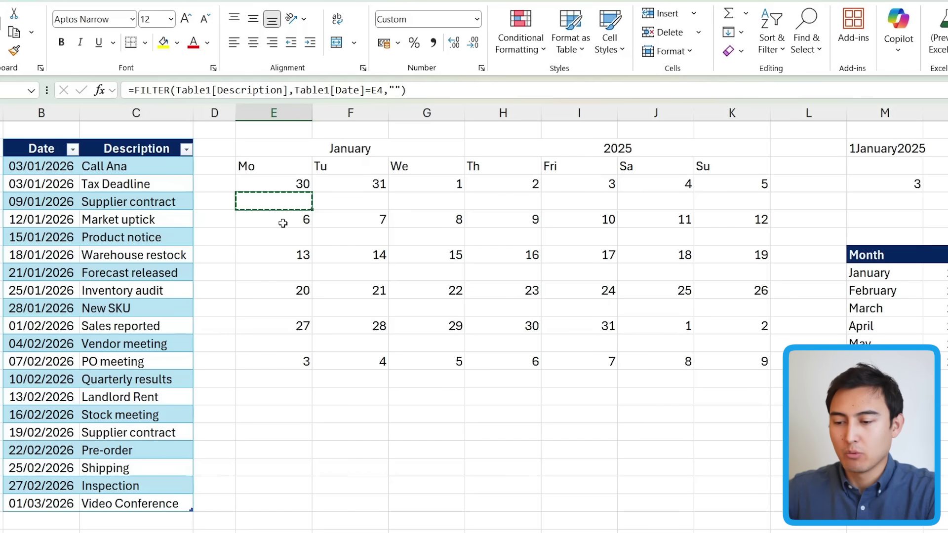
- Fill the FILTER event formula across the first week's event row with Ctrl+R
key(shift+Right)
key(shift+Right)
key(shift+Right)
key(shift+Right)
key(shift+Right)
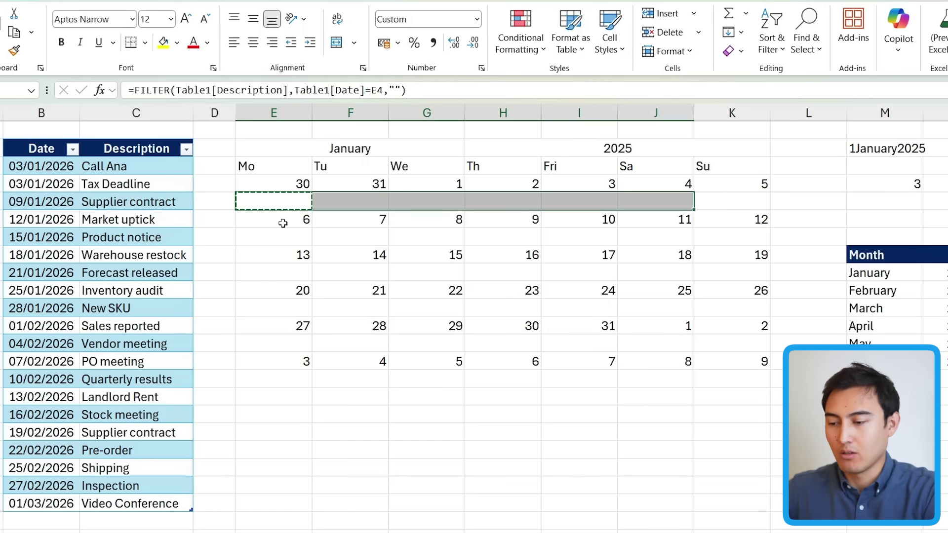
key(shift+Right)
key(ctrl+r)
key(Down)
key(Down)
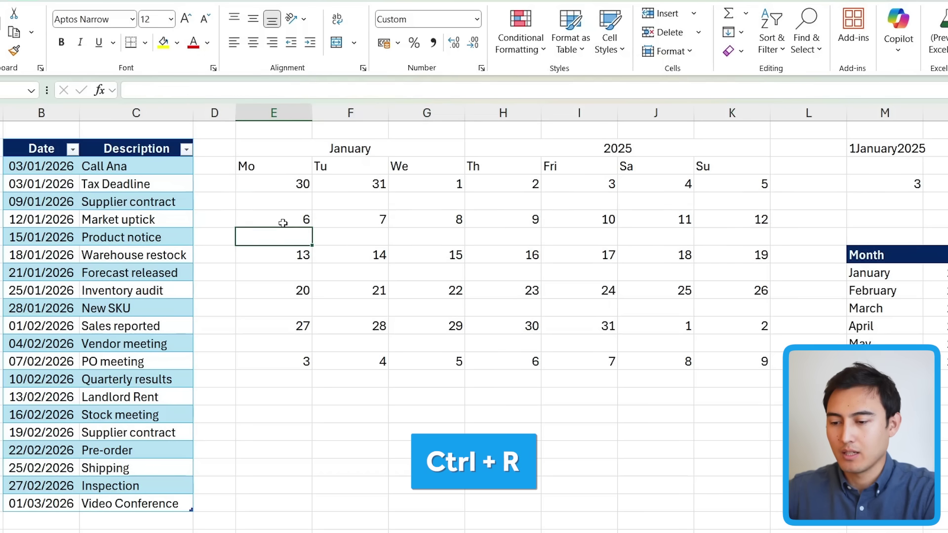
key(Up)
key(Up)
- Copy the first event row's formulas into every other week's event row down to the 3–9 week
key(shift+Right)
key(shift+Right)
key(shift+Right)
key(shift+Right)
key(shift+Right)
key(shift+Right)
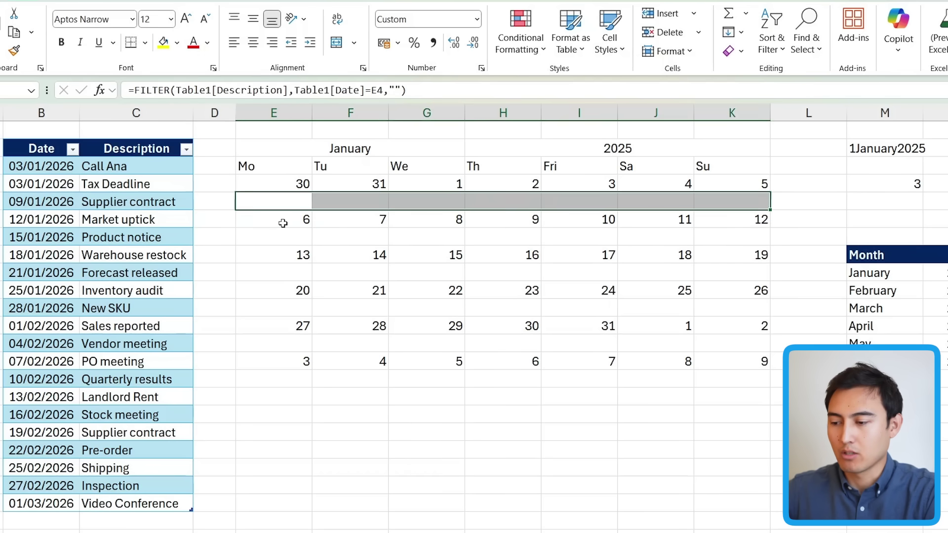
key(ctrl+c)
key(Down)
key(Down)
key(ctrl+v)
key(Down)
key(Down)
key(ctrl+v)
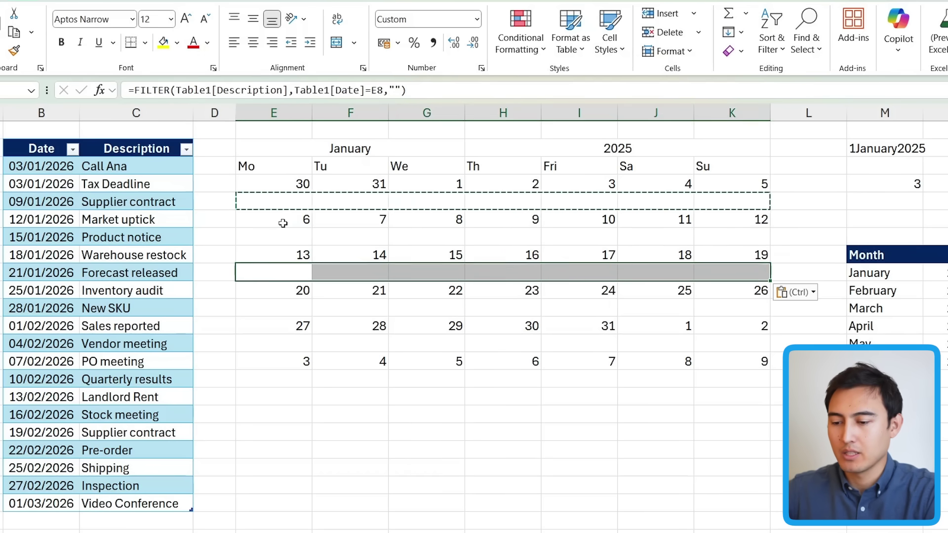
key(Down)
key(Down)
key(ctrl+v)
key(Down)
key(Down)
key(ctrl+v)
key(Down)
key(Down)
key(ctrl+v)
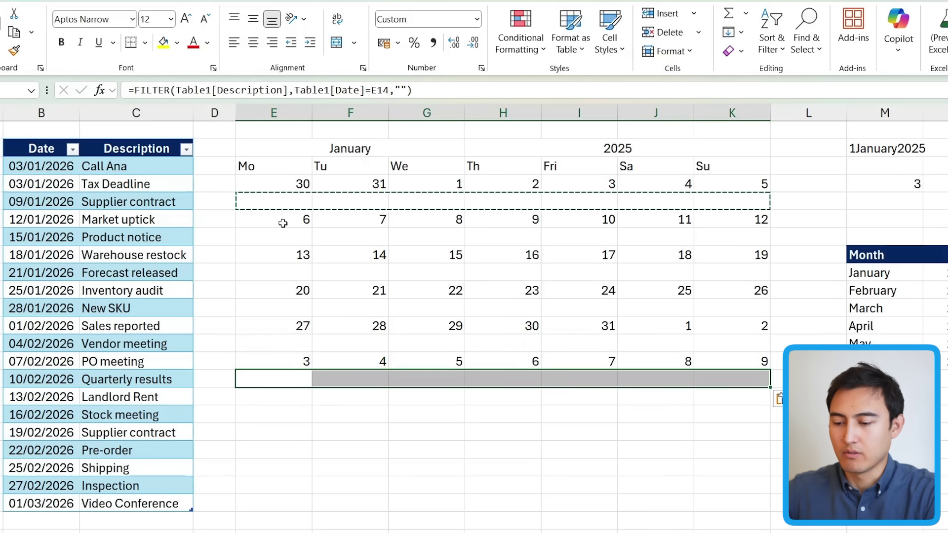
- Change the calendar's year selector to 2026
click(550, 144)
key(alt+Down)
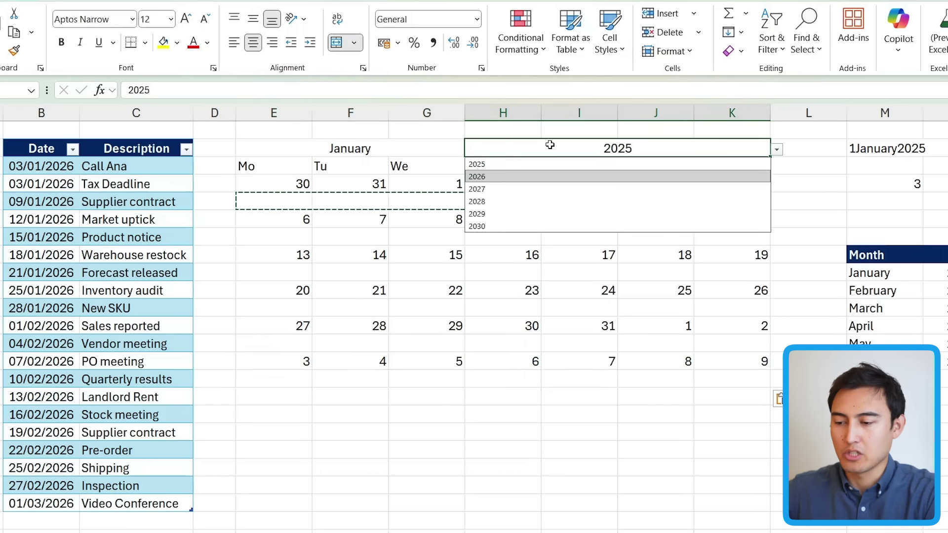
key(Escape)
key(alt+Down)
key(Down)
key(Return)
click(370, 269)
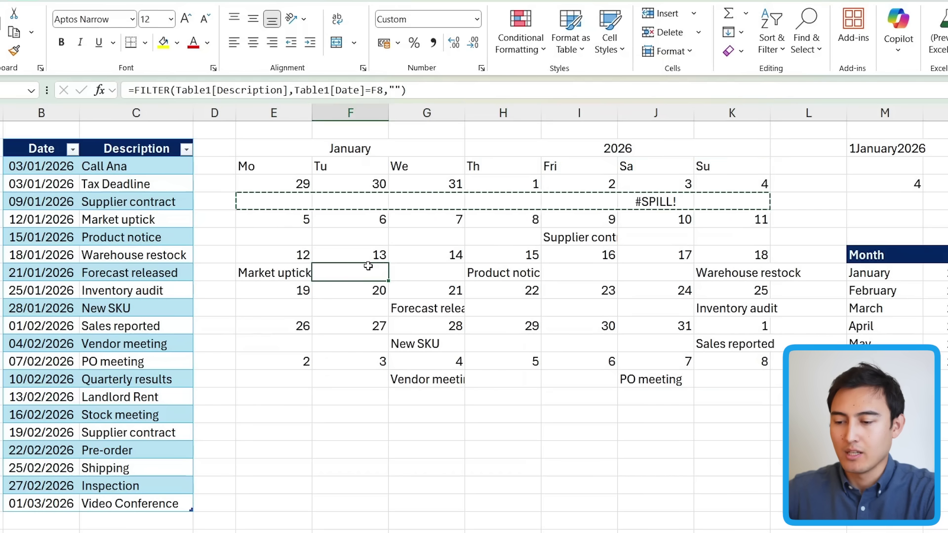
key(Escape)
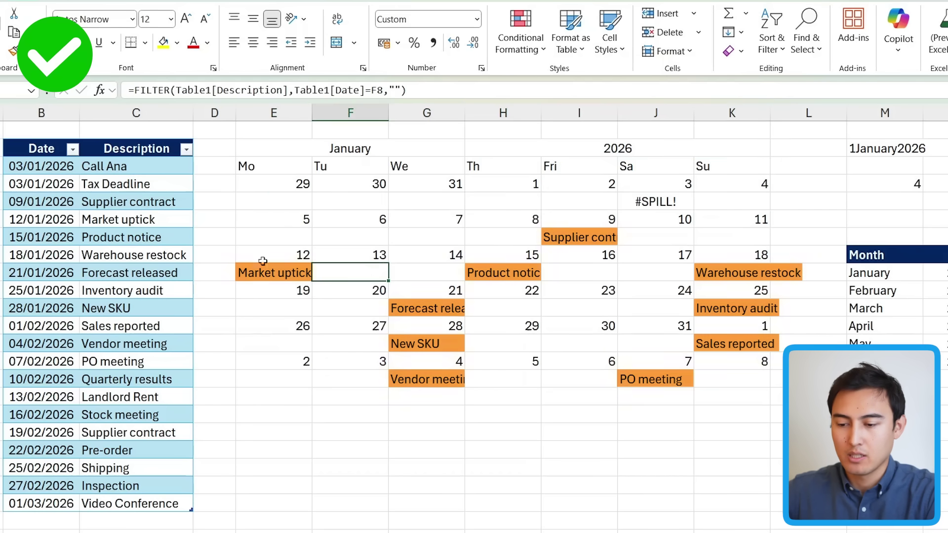
- Check the Market uptick entry against the table, and trace 3 January's #SPILL! to two same-day events
click(257, 275)
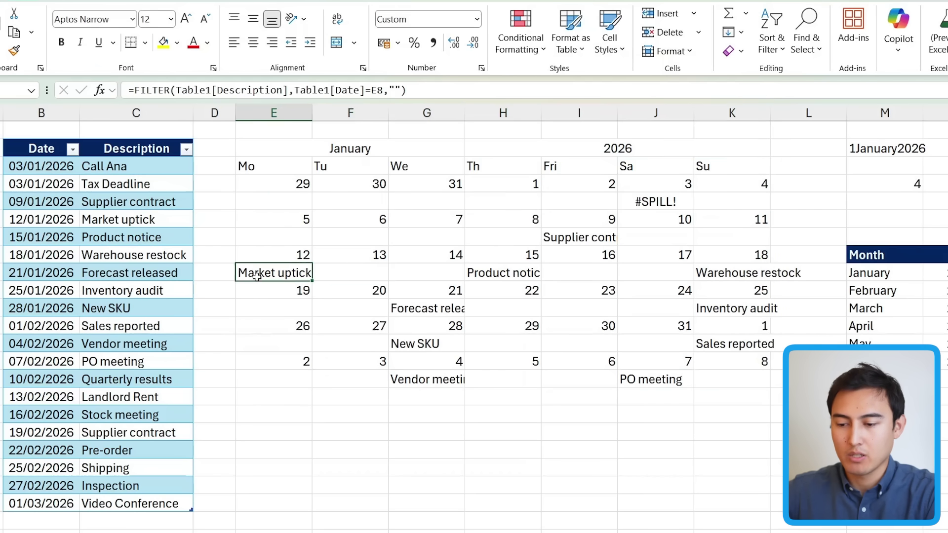
click(27, 220)
click(123, 220)
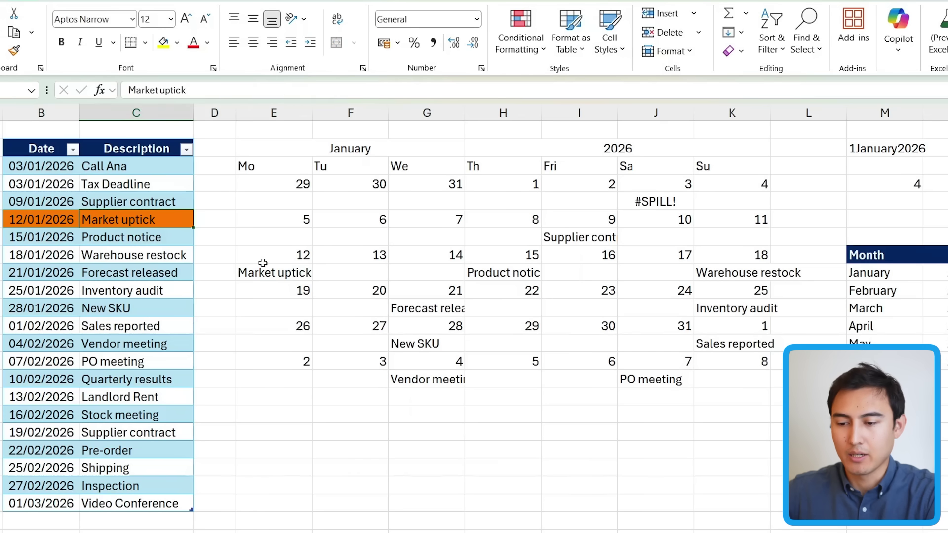
click(255, 274)
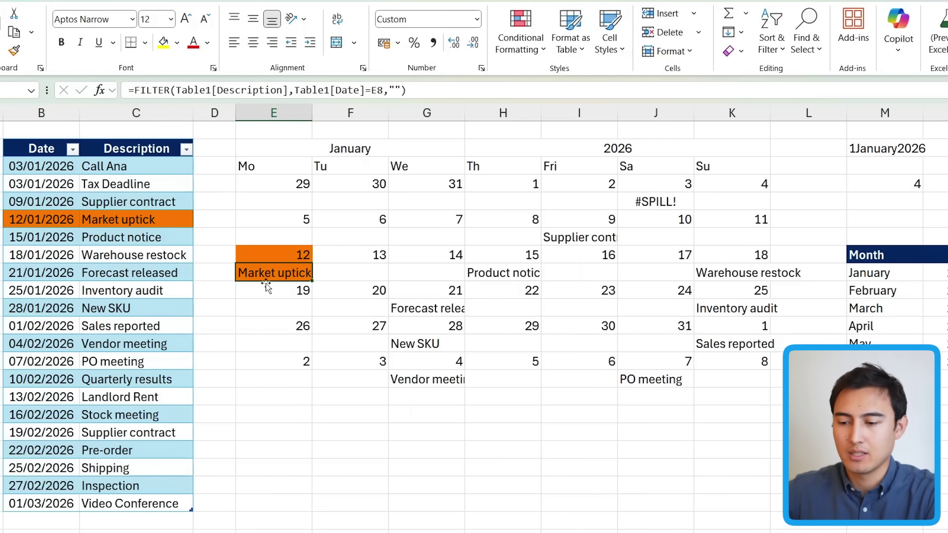
click(655, 201)
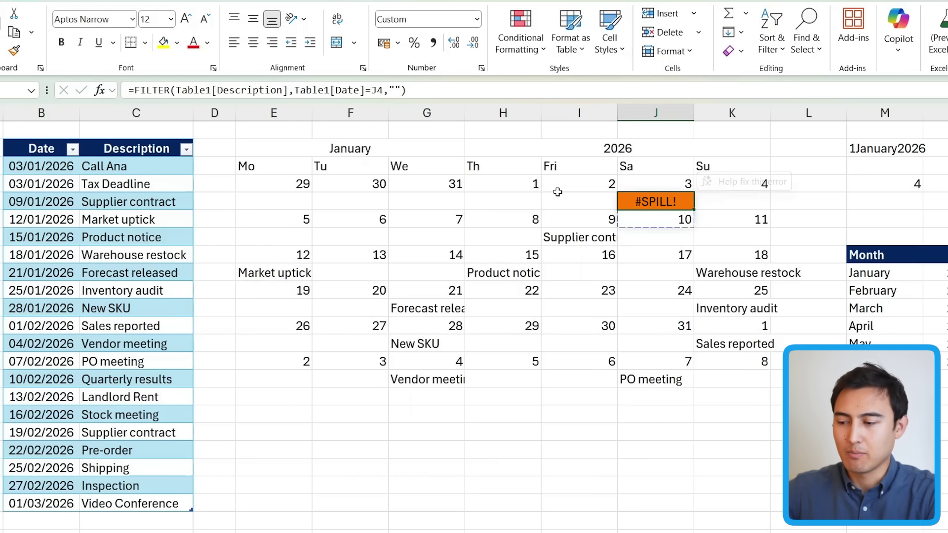
click(501, 201)
key(Right)
key(Right)
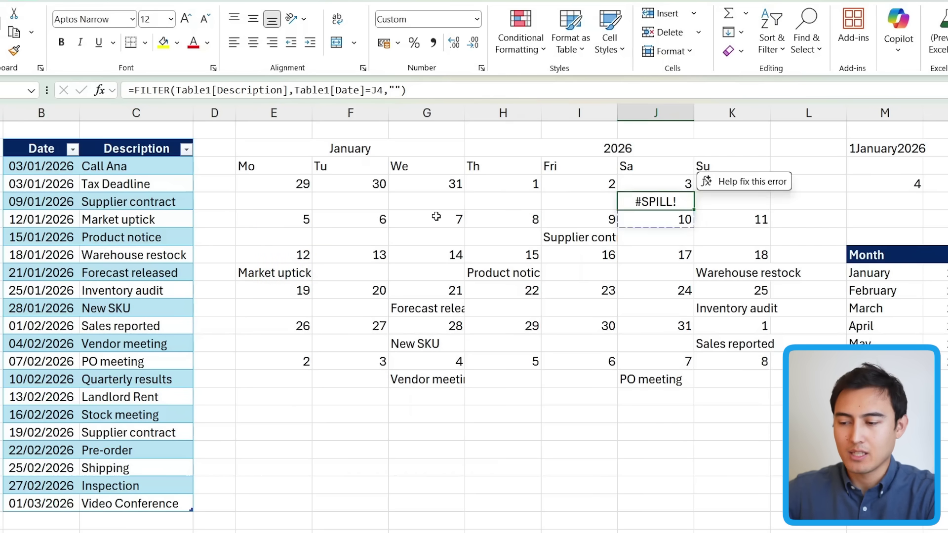
key(Left)
mouse_move(116, 167)
mouse_down()
mouse_move(116, 202)
mouse_move(118, 181)
mouse_up()
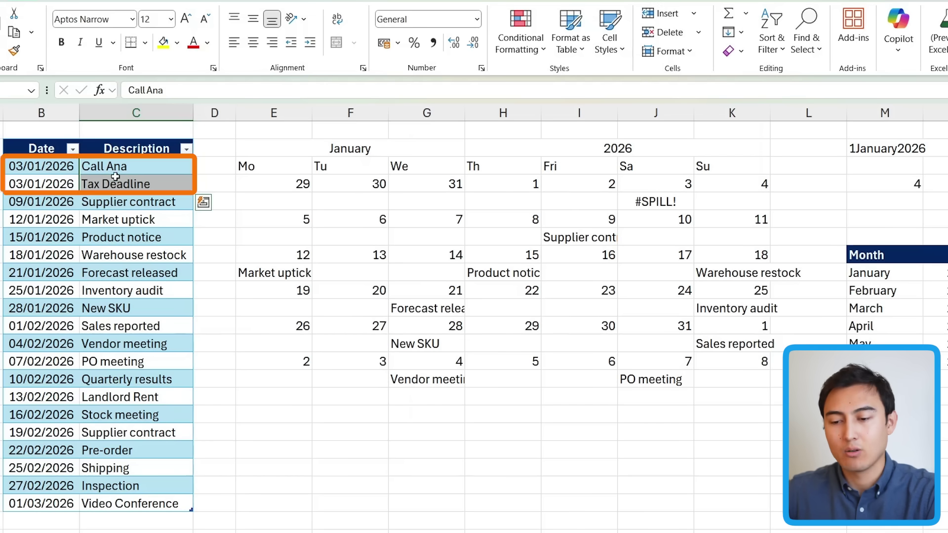
click(636, 198)
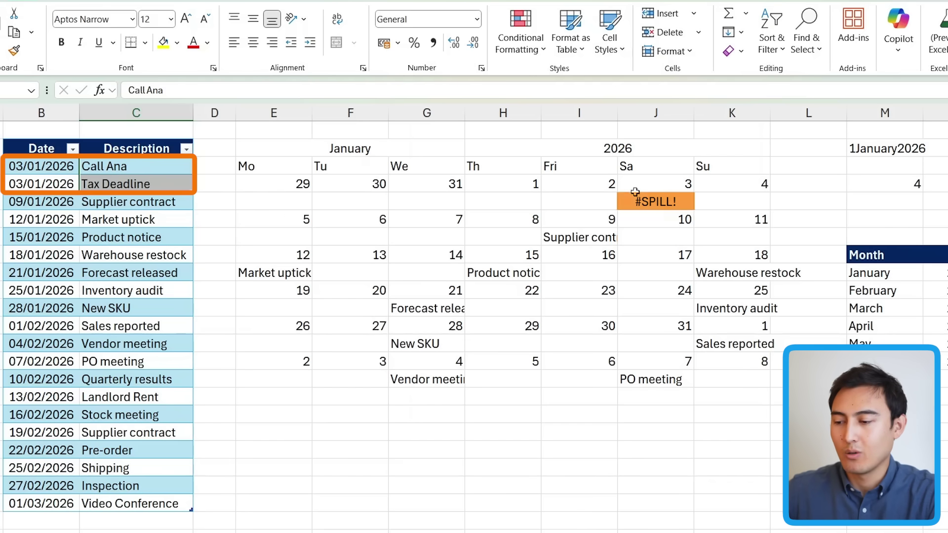
- Wrap the Monday event formula in TEXTJOIN(", ",TRUE,FILTER(...)) to comma-join same-day events
click(263, 199)
click(125, 90)
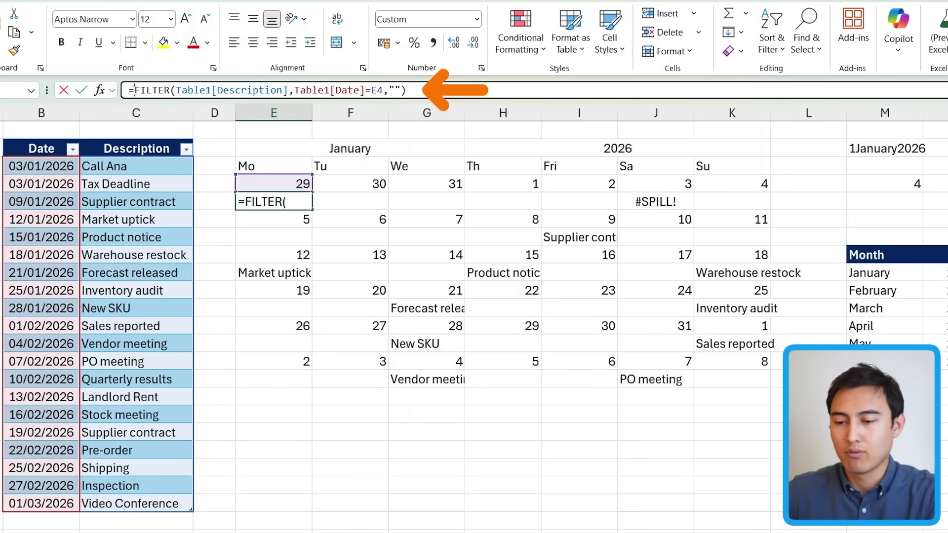
text(textjoin)
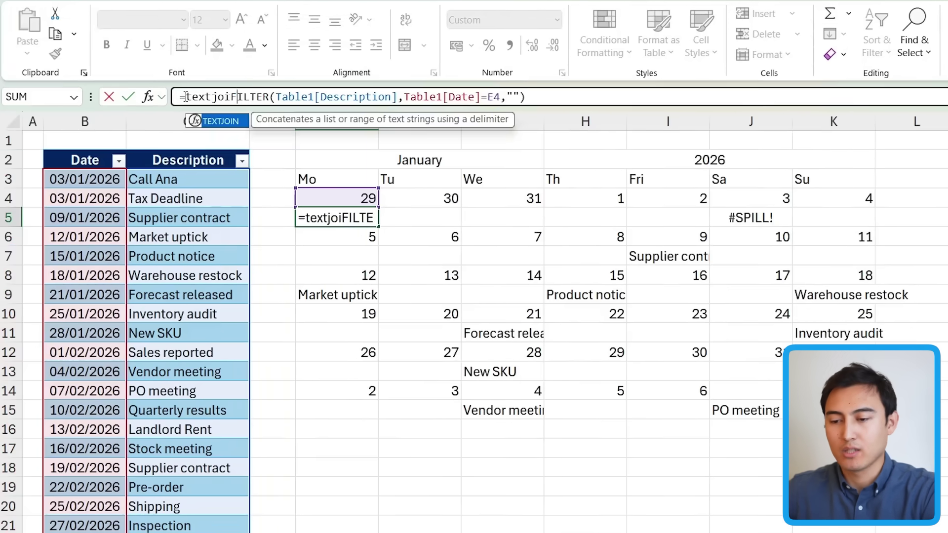
key(Tab)
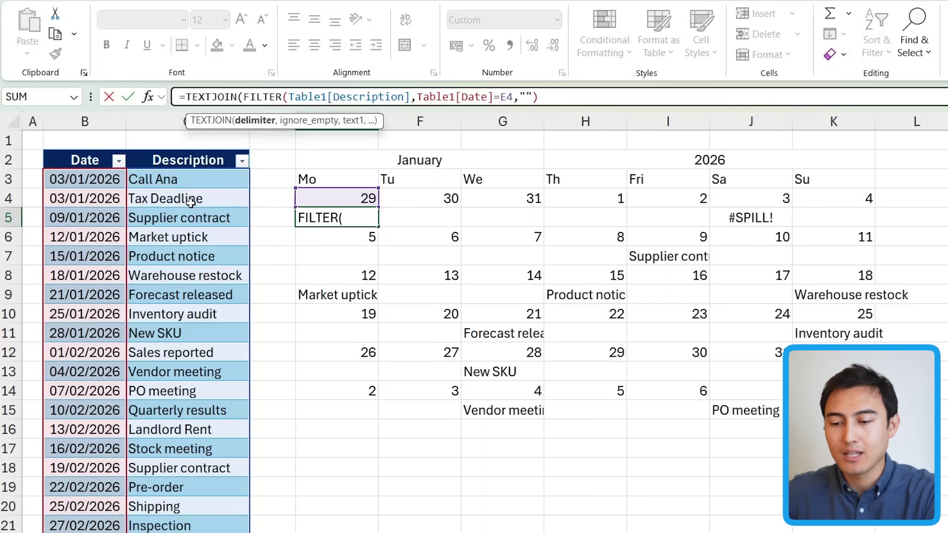
text(", ")
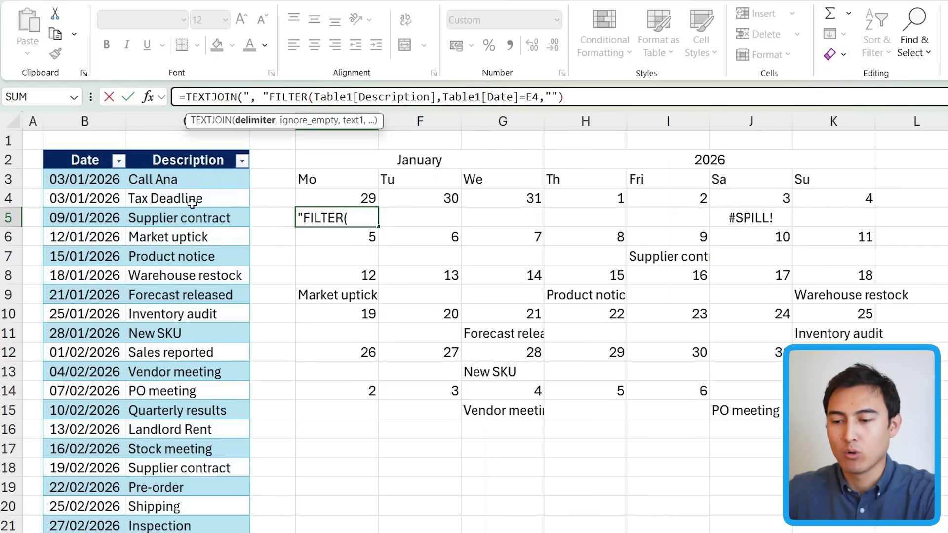
text(,)
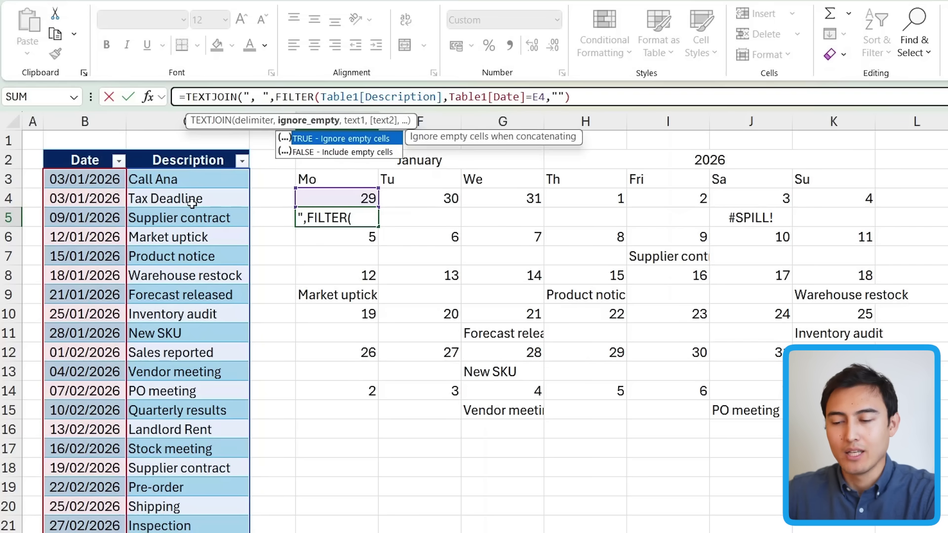
key(Tab)
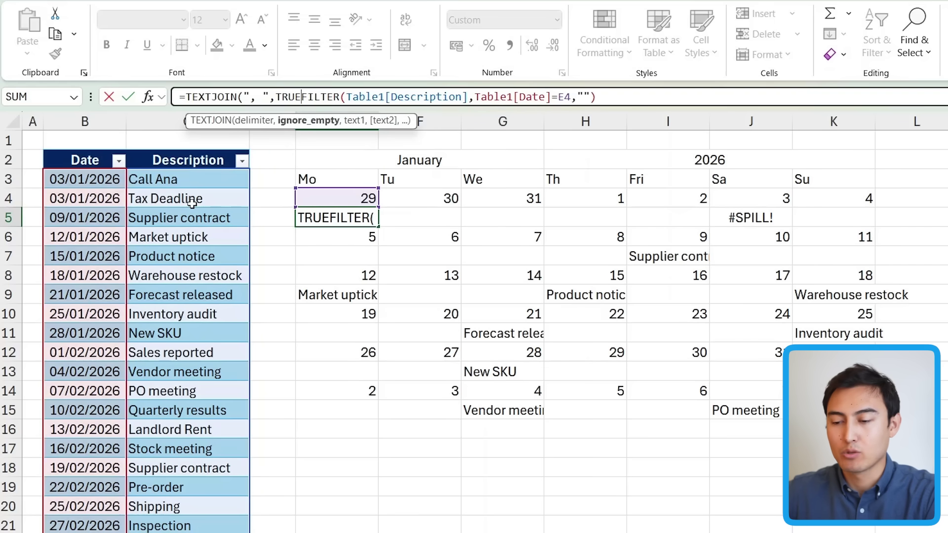
text(,)
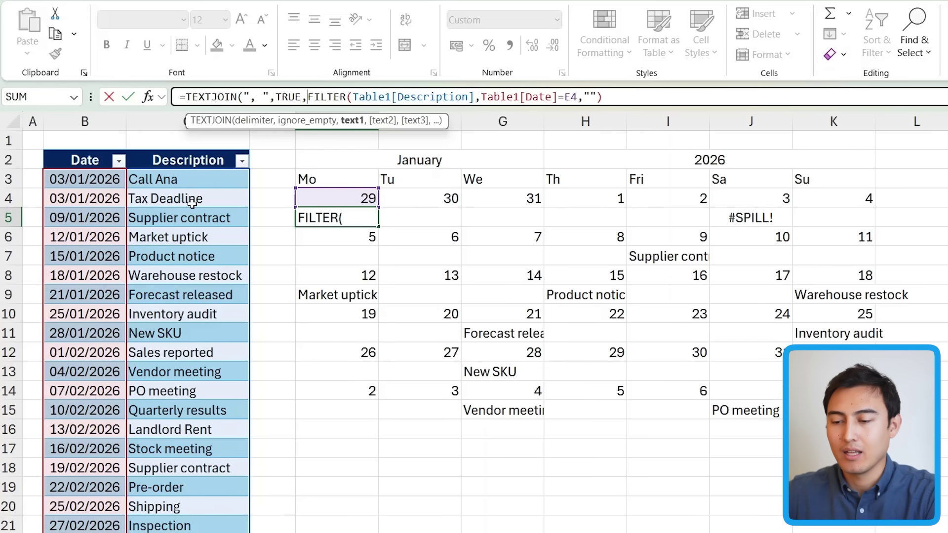
click(623, 100)
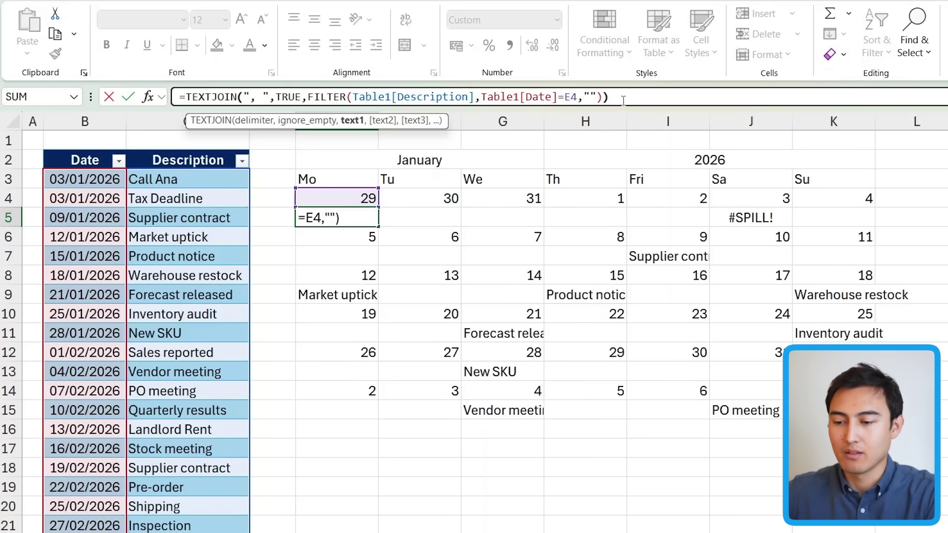
text())
key(Return)
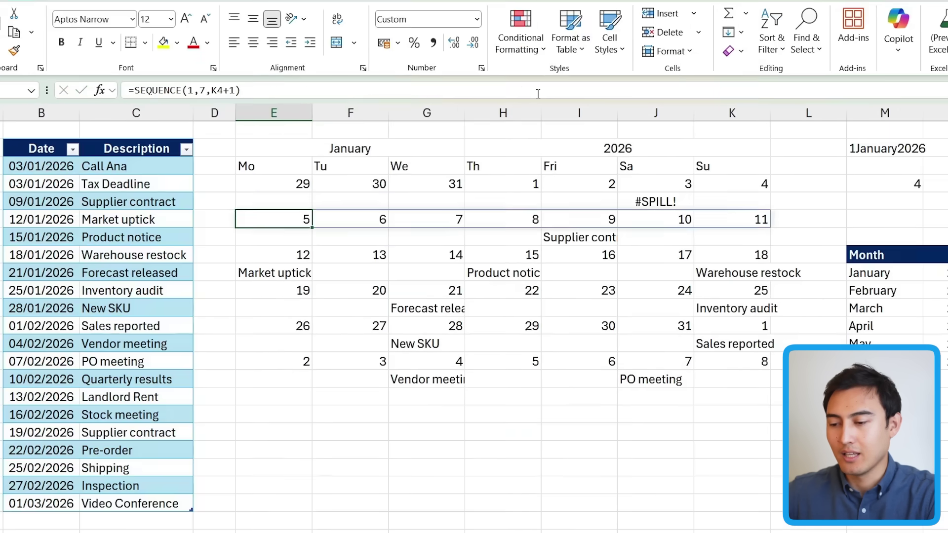
key(Up)
- Paste the TEXTJOIN formula across the first week's event row and check the Saturday cell
key(shift+Right)
key(shift+Right)
key(shift+Right)
key(shift+Right)
key(shift+Right)
key(shift+Right)
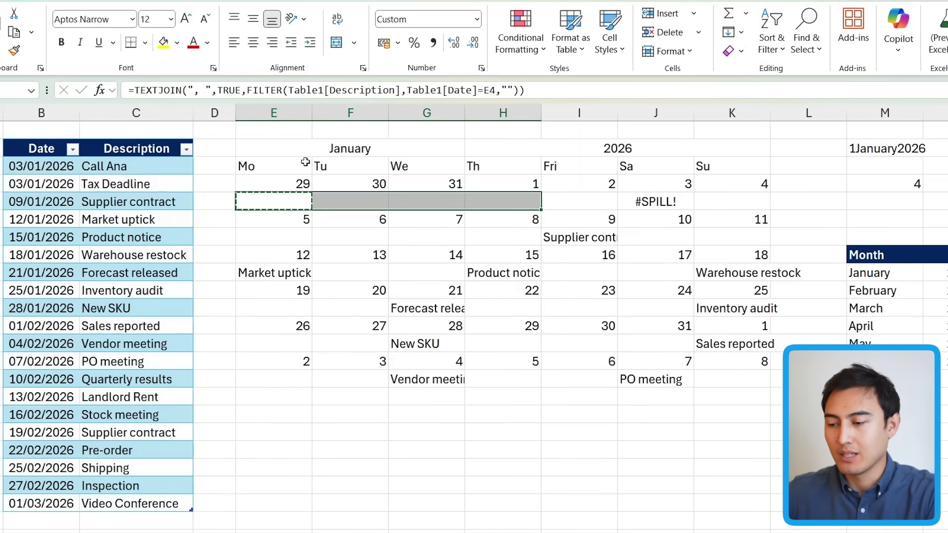
key(ctrl+v)
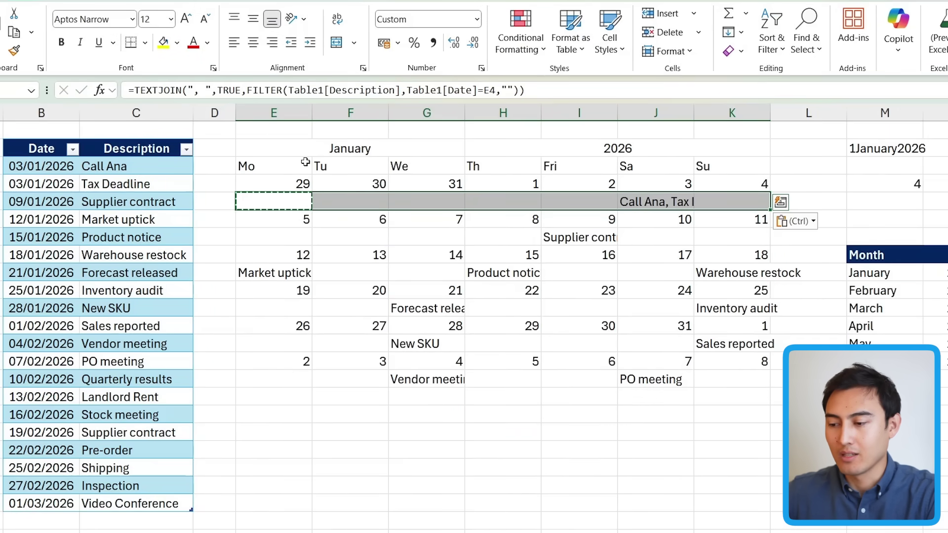
click(652, 205)
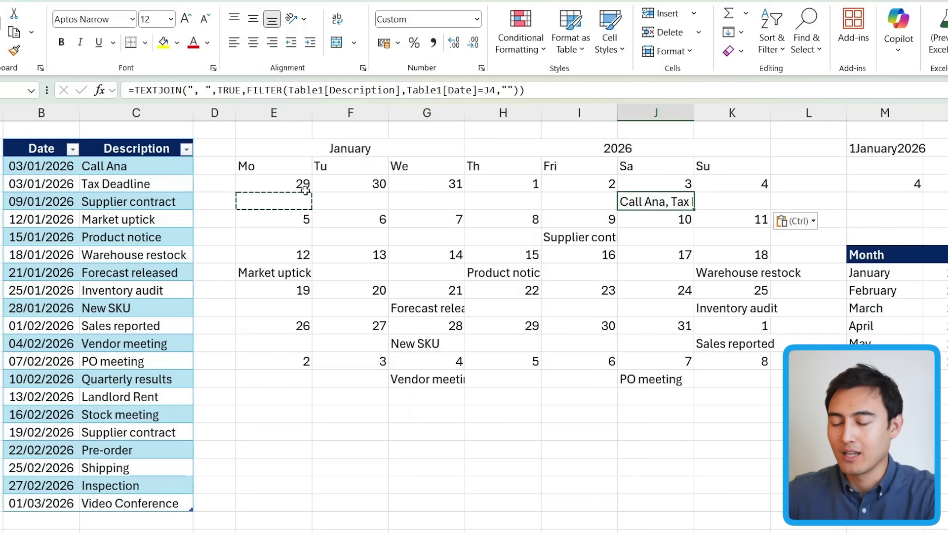
- Copy row 5's TEXTJOIN formulas into the event rows of all remaining weeks
click(271, 206)
key(shift+Right)
key(shift+Right)
key(shift+Right)
key(shift+Right)
key(shift+Right)
key(shift+Right)
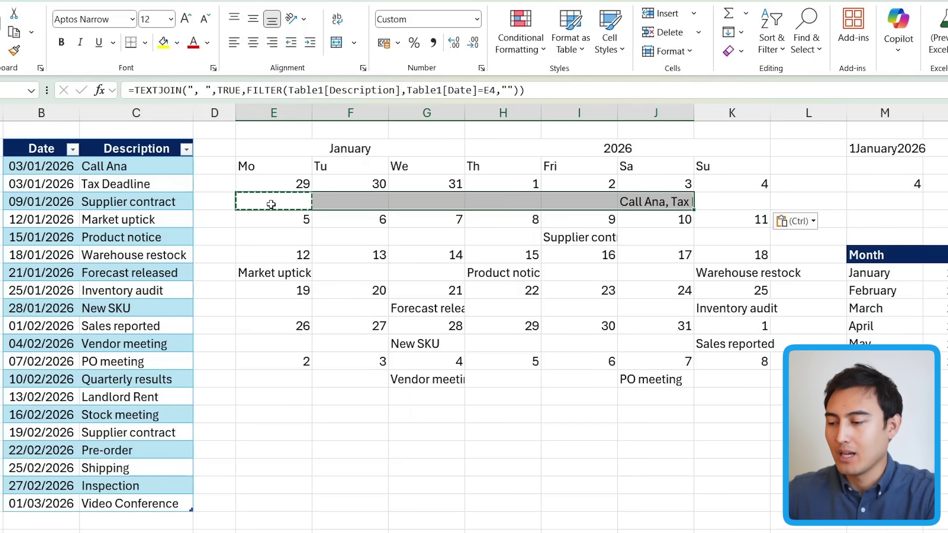
key(ctrl+c)
key(Down)
key(Down)
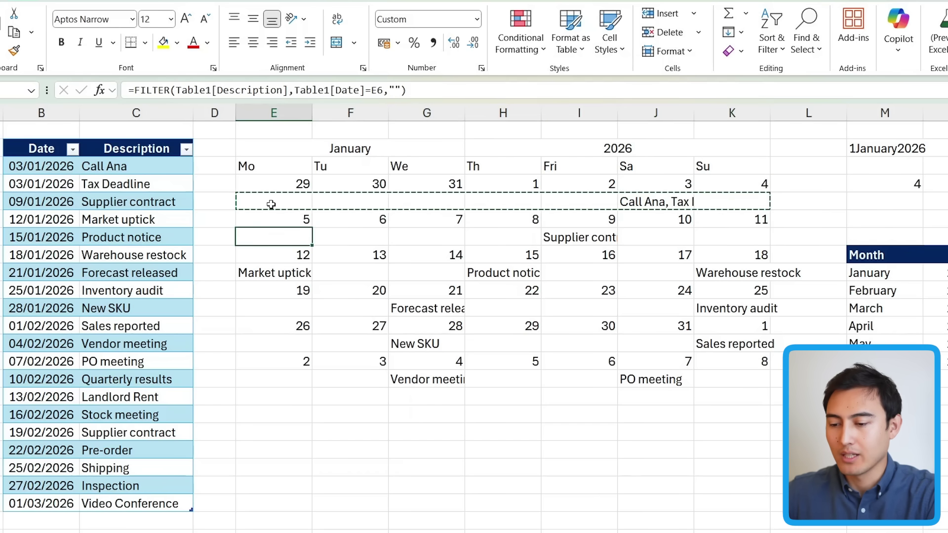
key(ctrl+v)
key(Down)
key(Down)
key(ctrl+v)
key(Down)
key(Down)
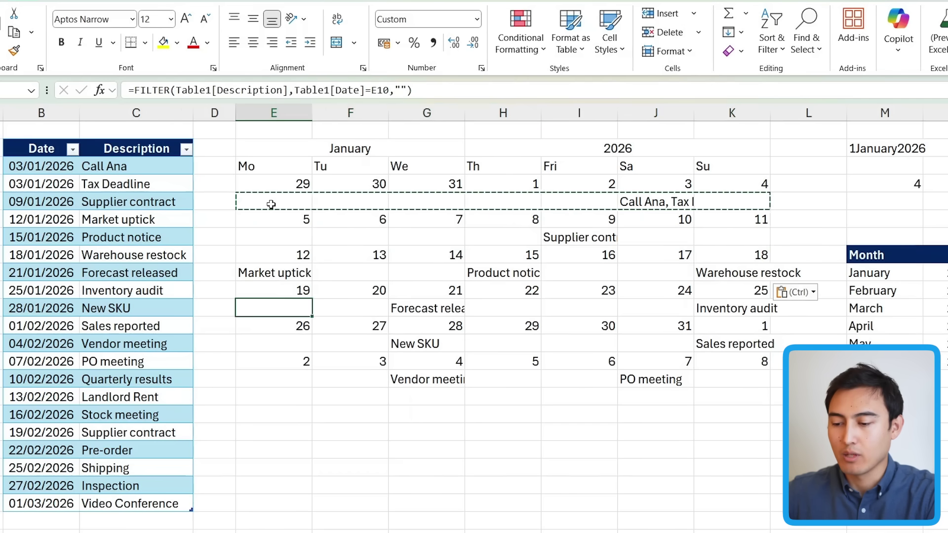
key(ctrl+v)
key(Down)
key(Down)
key(ctrl+v)
key(Down)
key(Down)
key(ctrl+v)
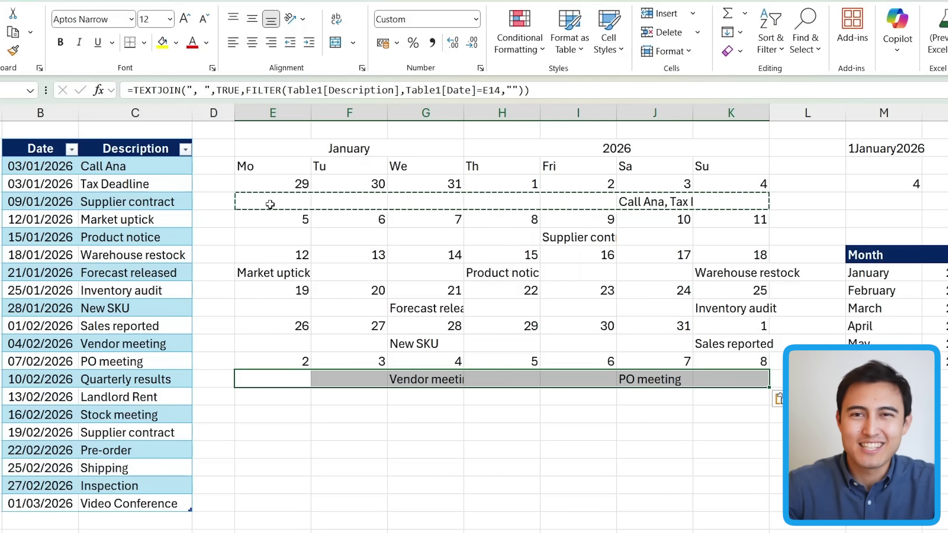
key(Escape)
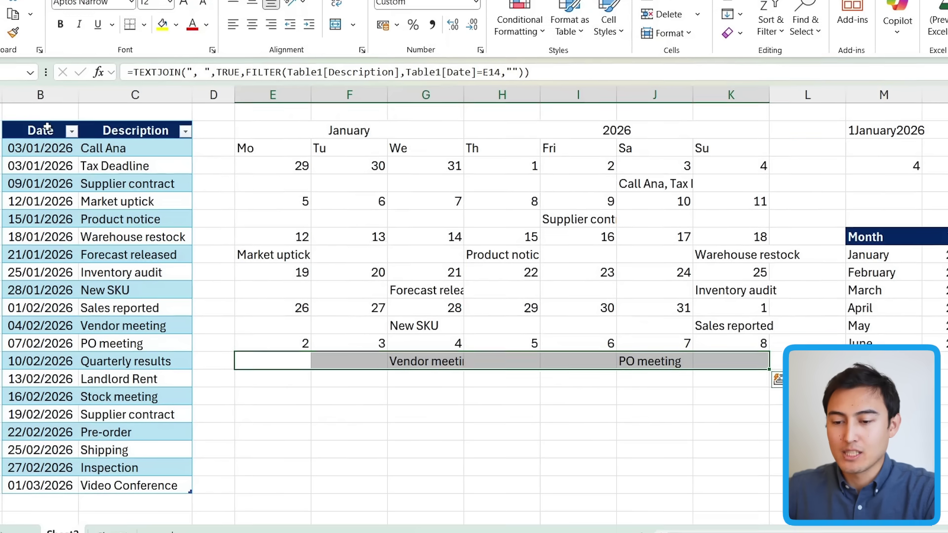
- Cut the Date/Description event table and paste it onto Sheet1
drag(30, 148, 188, 516)
drag(188, 484, 186, 478)
key(ctrl+x)
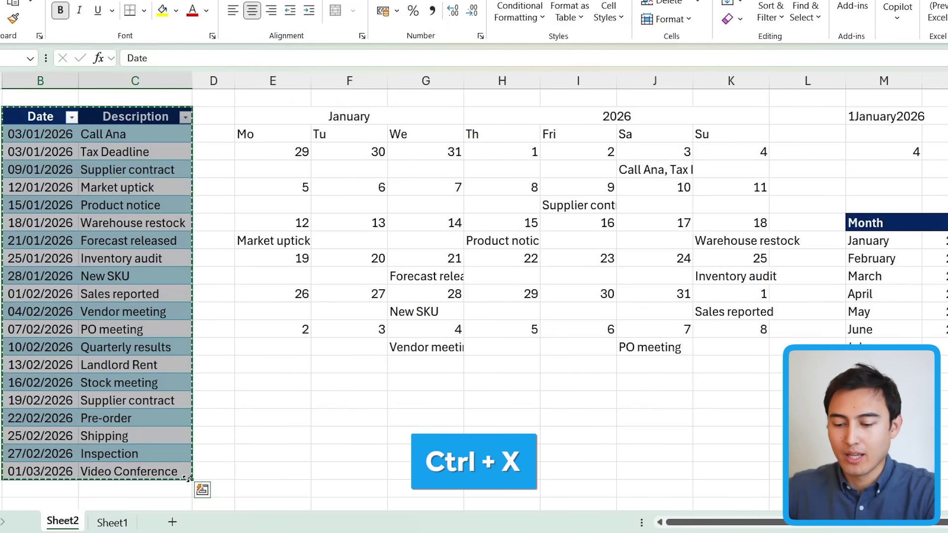
key(ctrl+Page_Down)
key(ctrl+v)
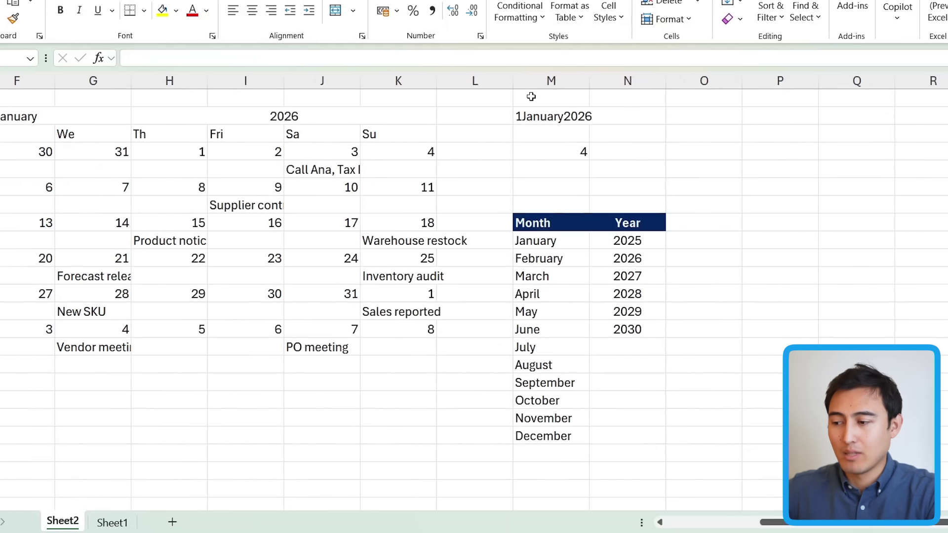
- Cut the Month/Year lookup list and paste it on Sheet1 beside the event table
drag(550, 101, 632, 440)
key(ctrl+x)
key(ctrl+Page_Down)
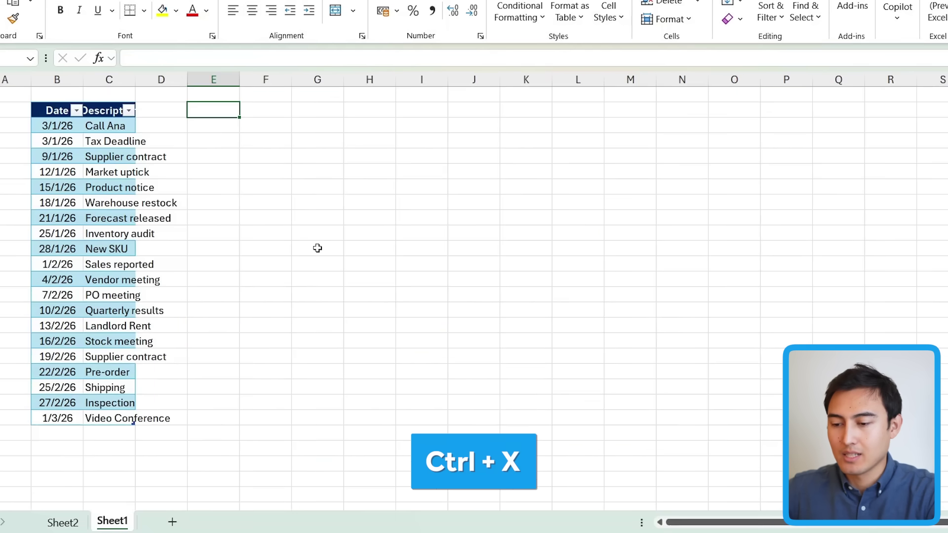
key(ctrl+v)
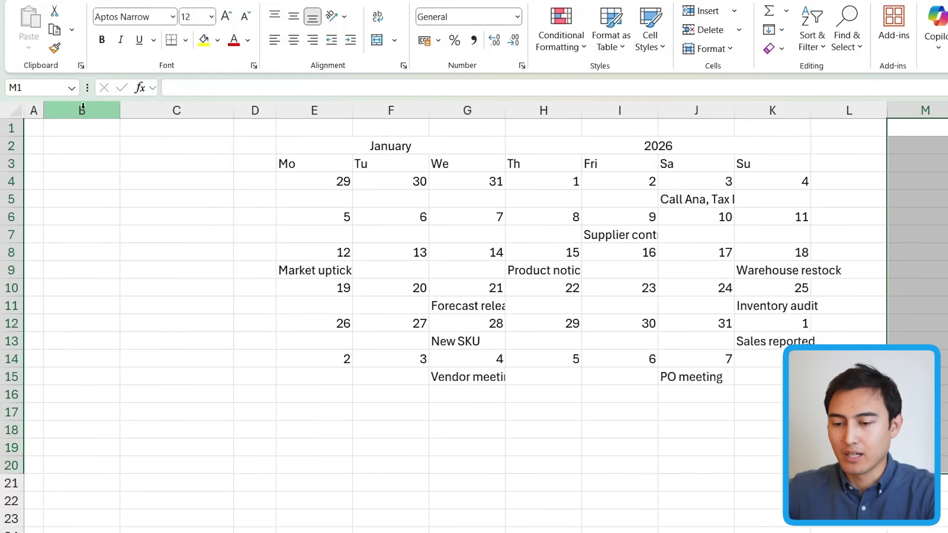
- Delete the now-empty column B so the calendar sits in columns B–H
click(83, 80)
key(ctrl+minus)
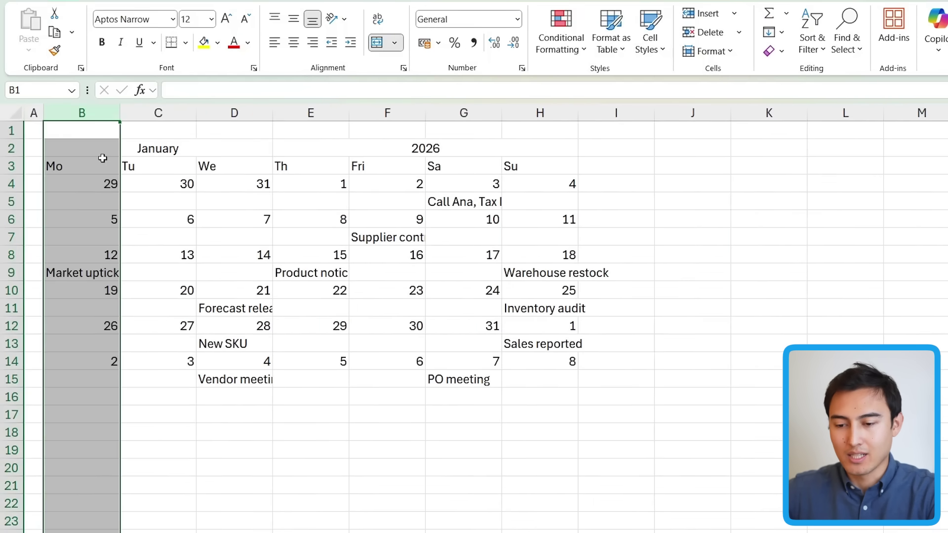
click(110, 153)
click(110, 161)
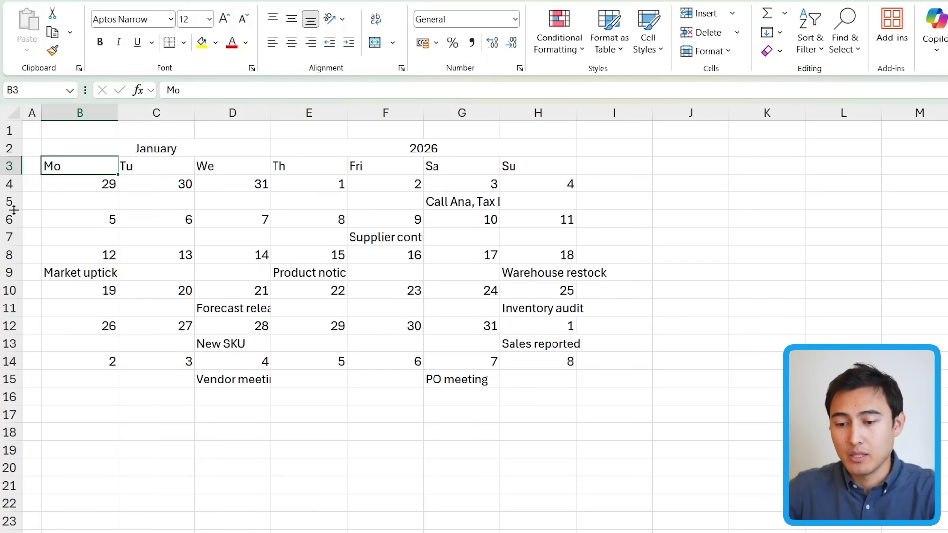
drag(14, 209, 12, 257)
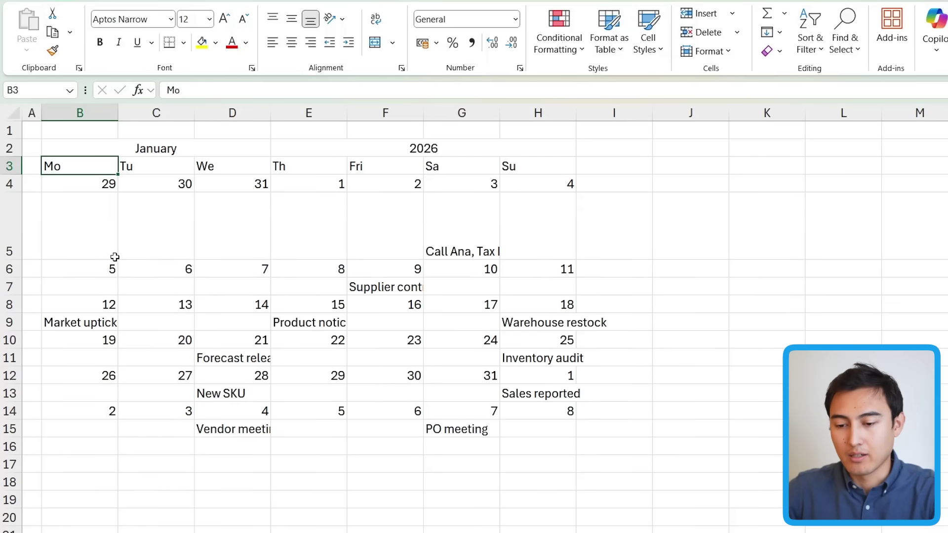
key(ctrl+z)
- Set the six weekly event rows to a row height of 50, then zoom out
click(11, 201)
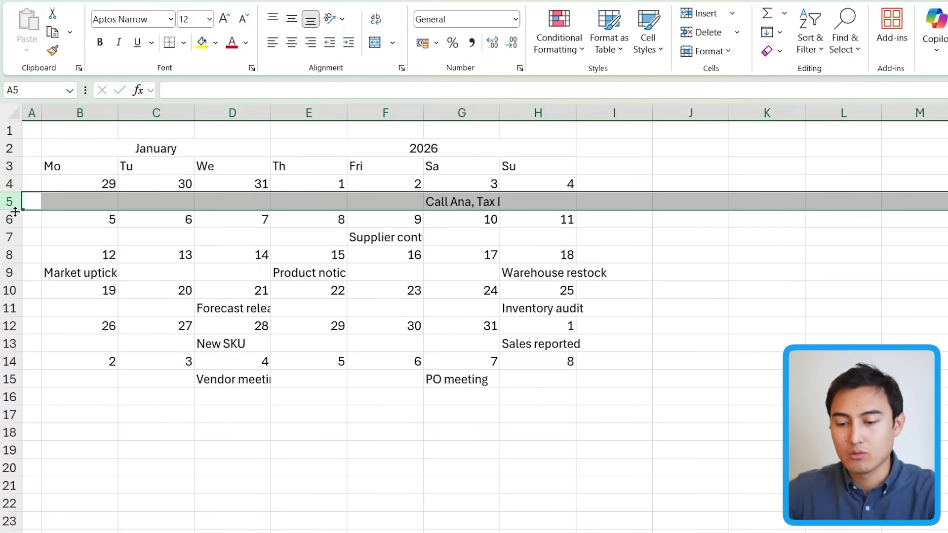
ctrl+click(10, 237)
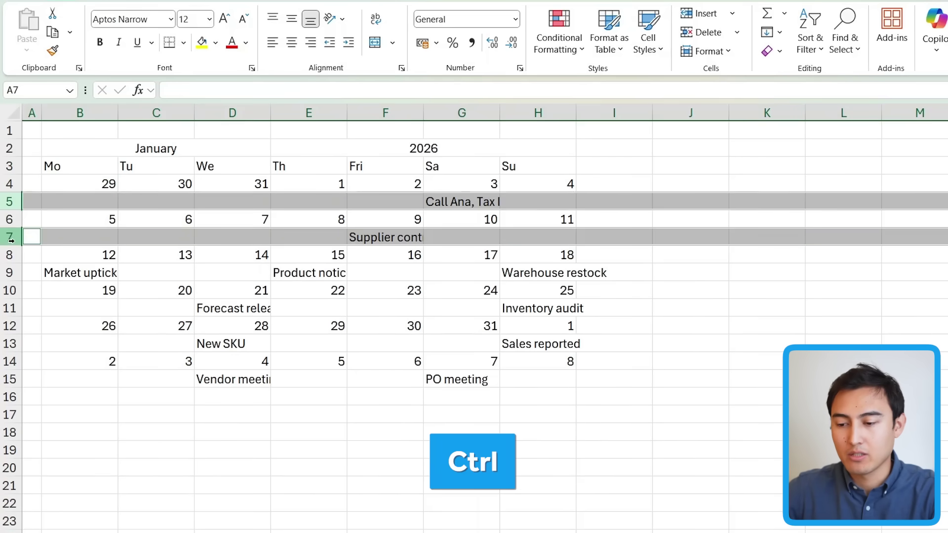
ctrl+click(10, 273)
ctrl+click(10, 308)
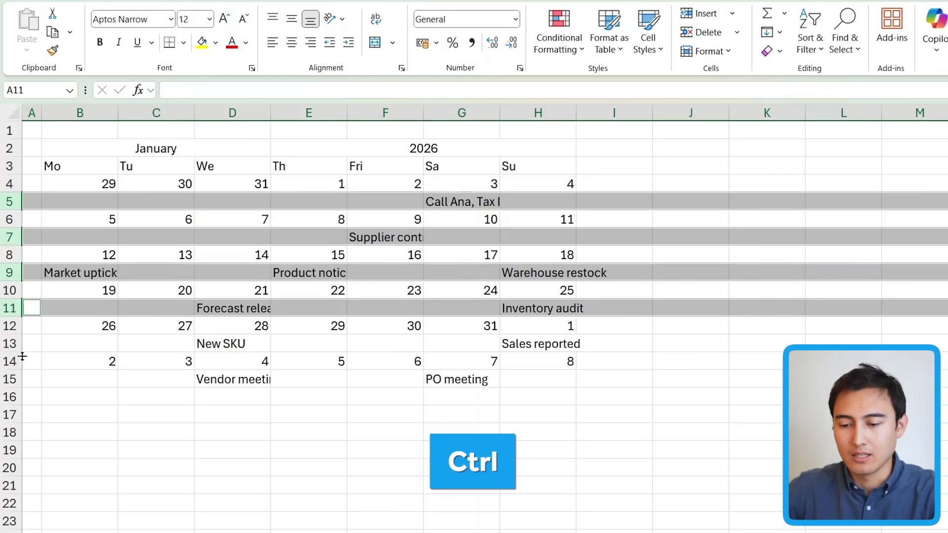
ctrl+click(14, 345)
ctrl+click(11, 379)
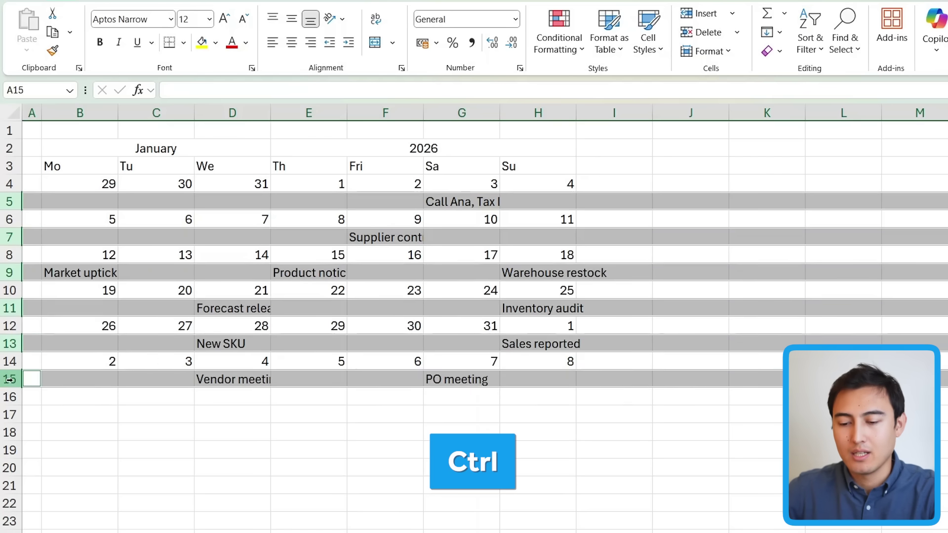
right_click(10, 345)
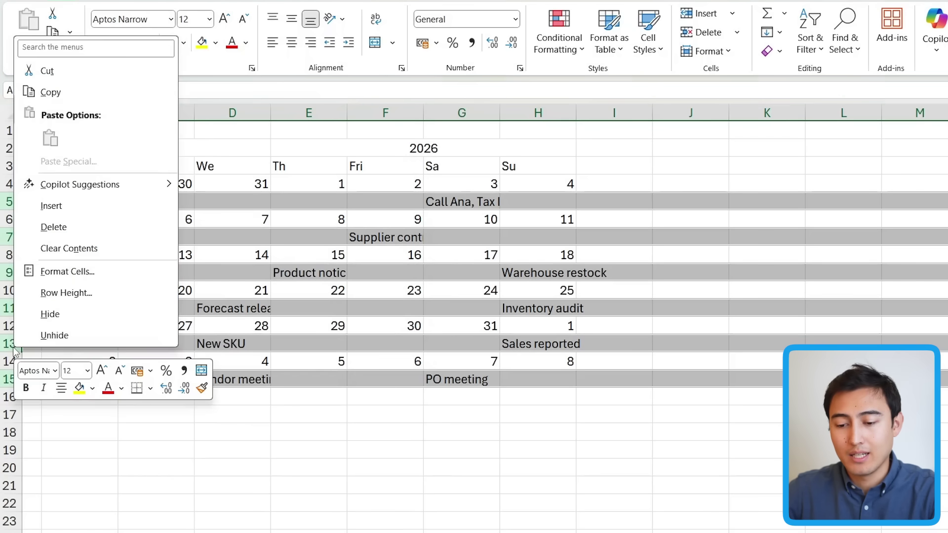
click(66, 293)
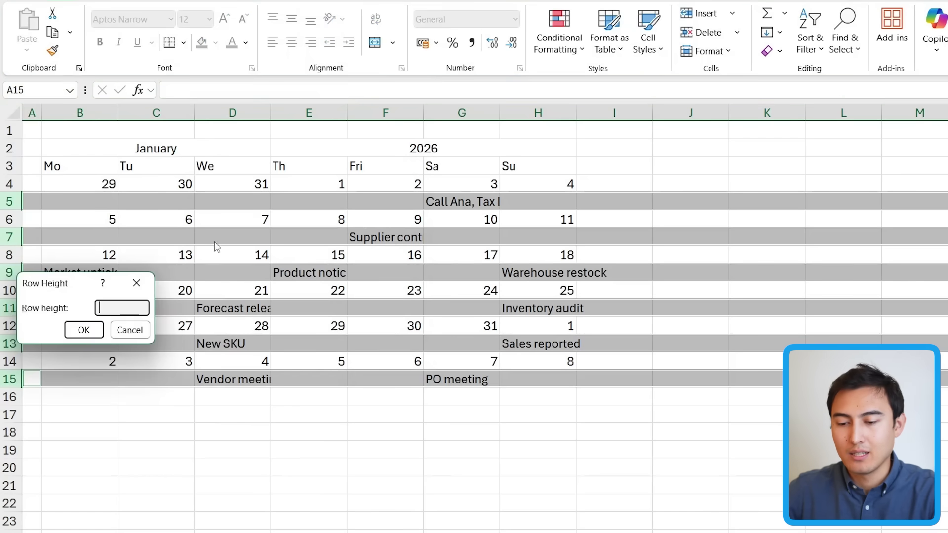
text(50)
key(Return)
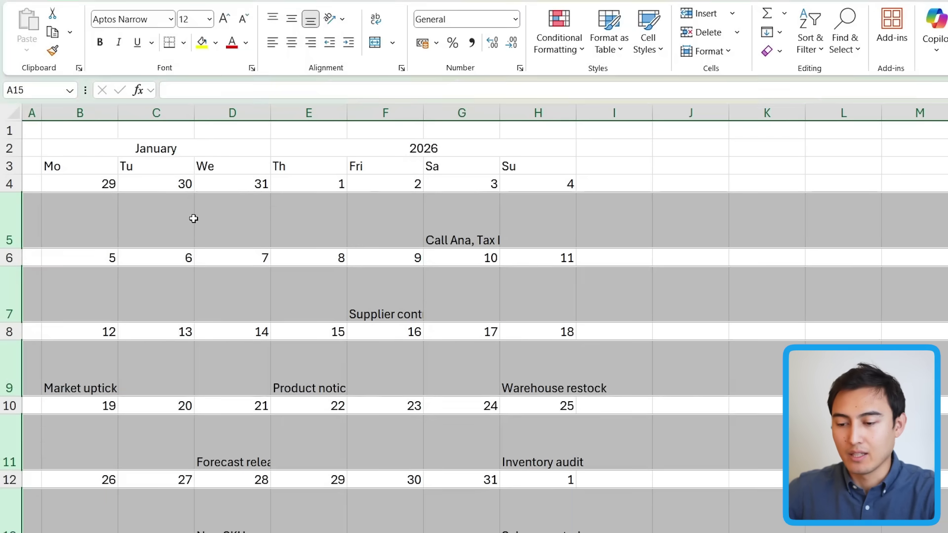
key(ctrl+alt+minus)
key(ctrl+alt+minus)
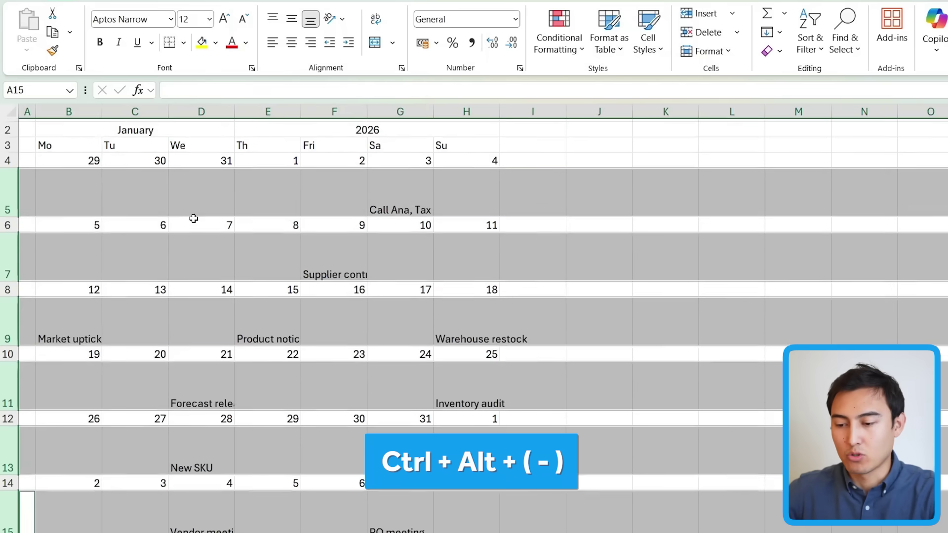
scroll(194, 218, up, 1)
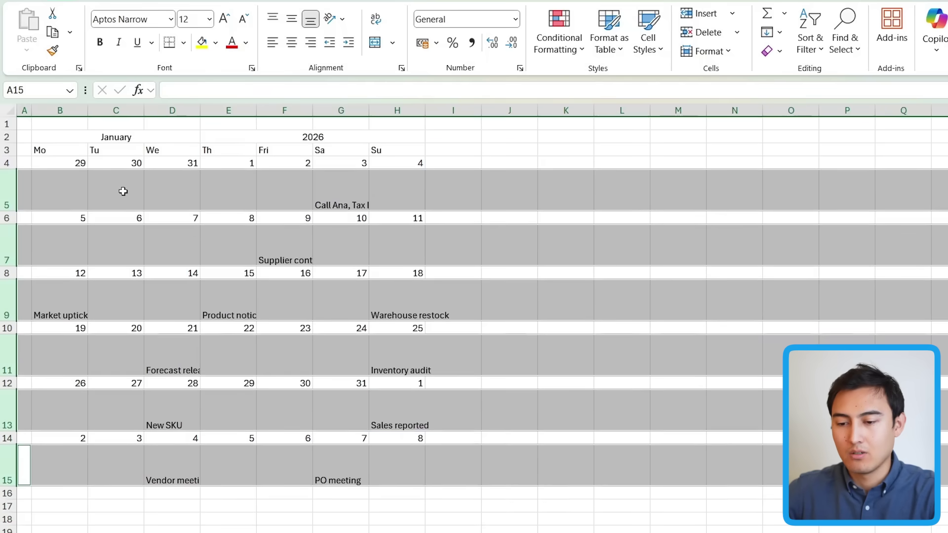
- Turn off gridlines from the View ribbon, then select the calendar grid starting at B3
click(123, 191)
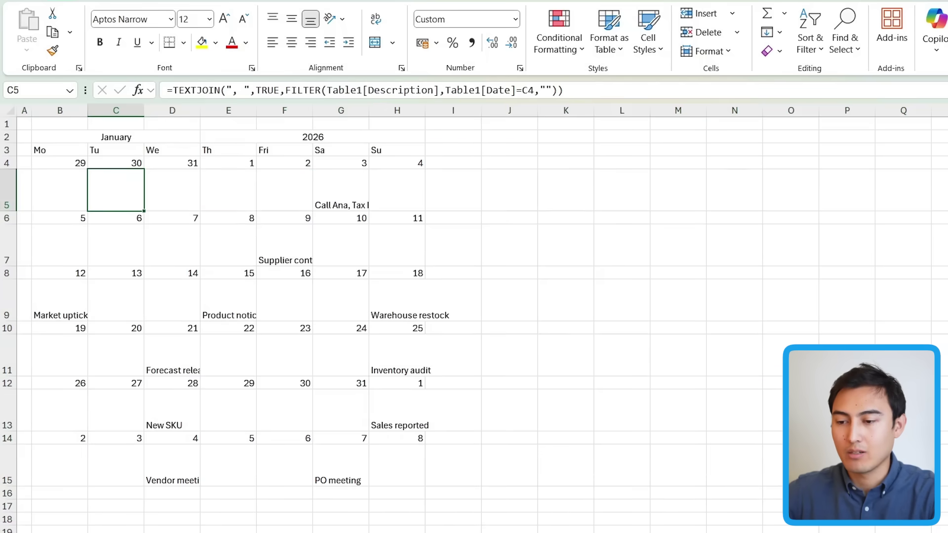
click(385, 11)
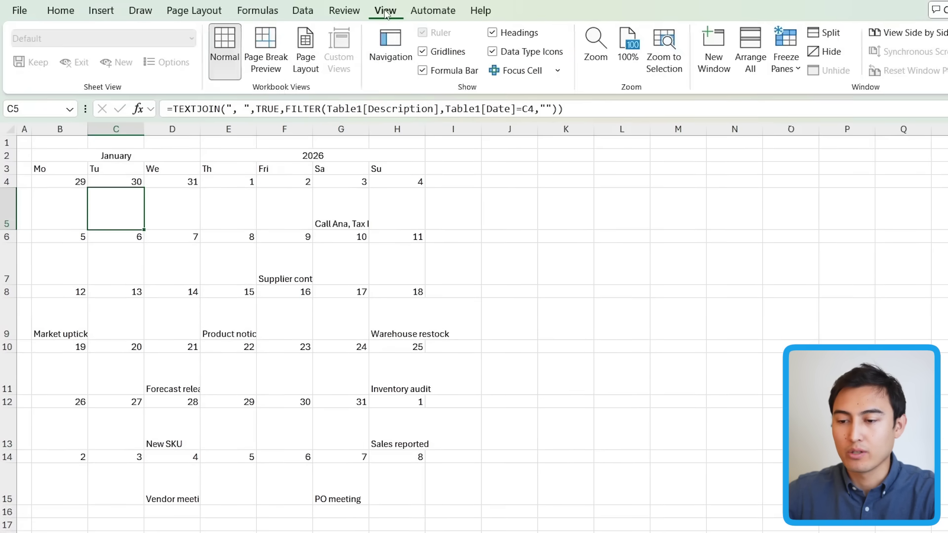
click(446, 52)
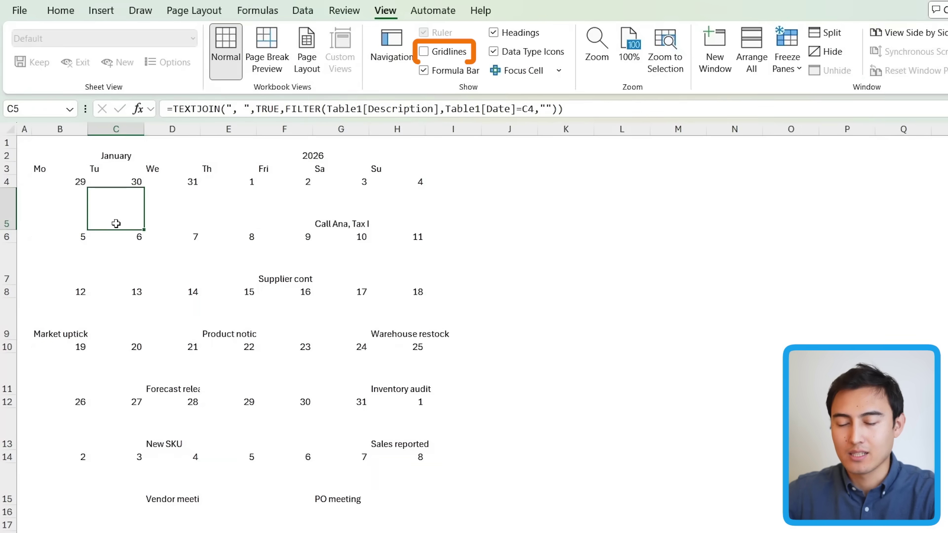
key(Left)
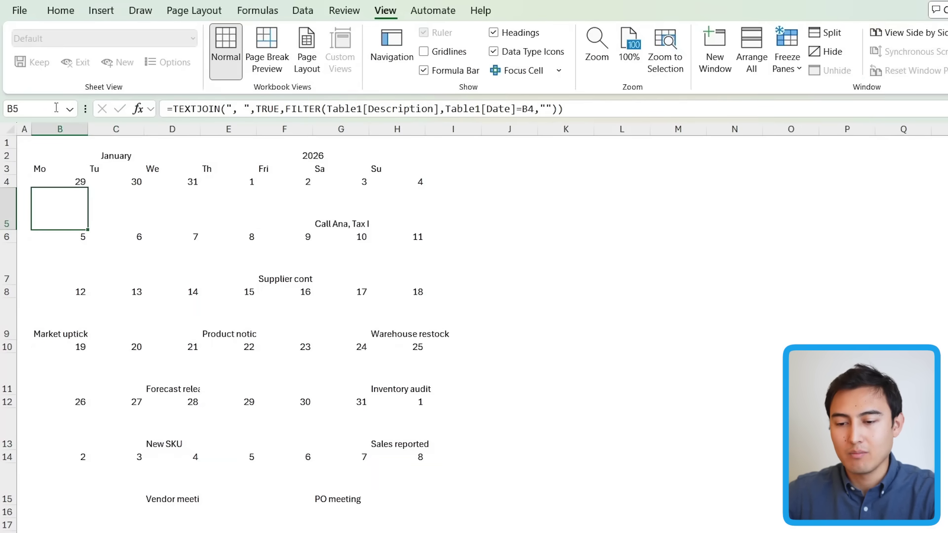
drag(46, 169, 390, 488)
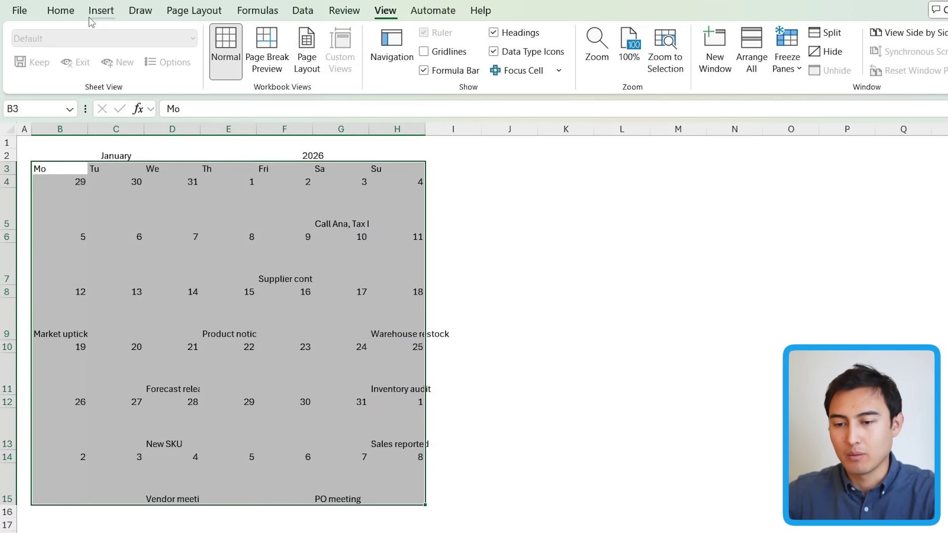
- Centre the calendar text horizontally and vertically with Center and Middle Align
click(60, 11)
click(292, 61)
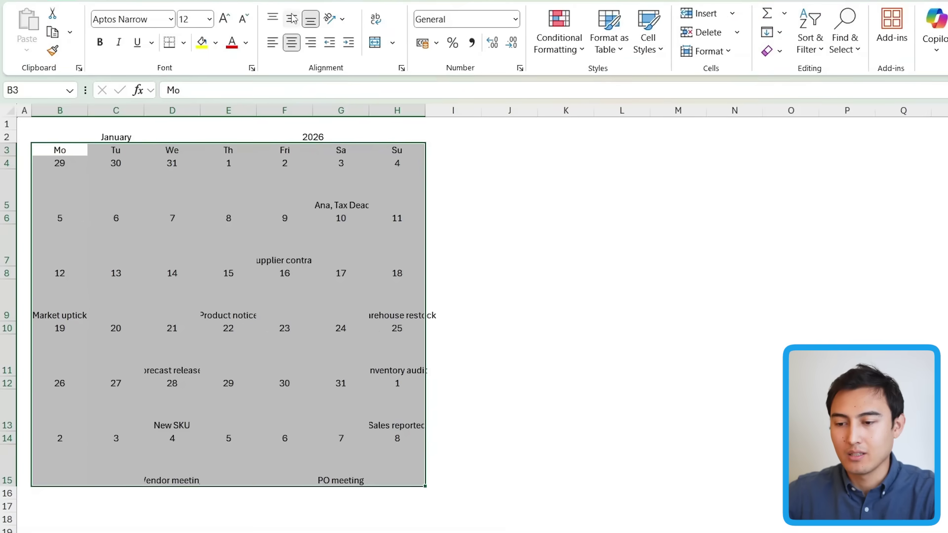
click(293, 18)
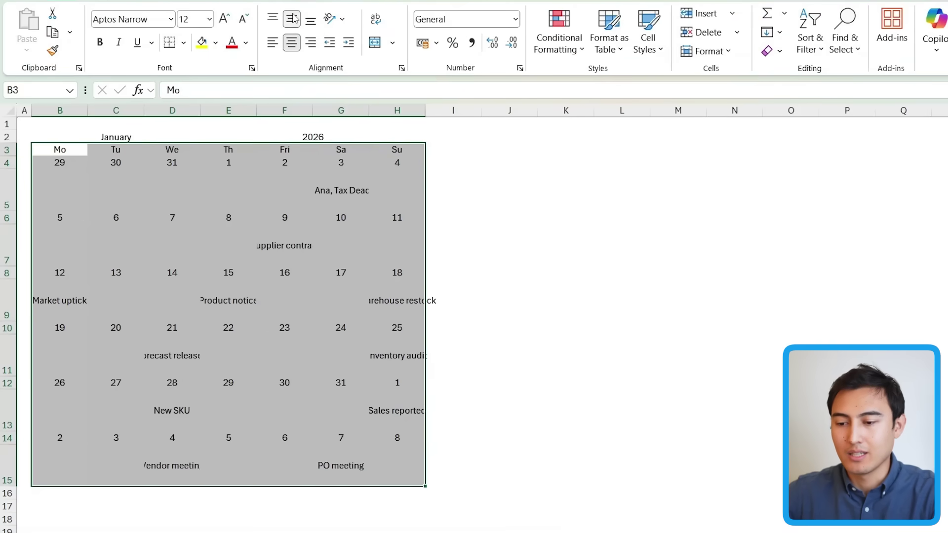
- Enable Wrap Text on the first event row B5:H5 and reselect that row
click(331, 187)
drag(72, 187, 387, 201)
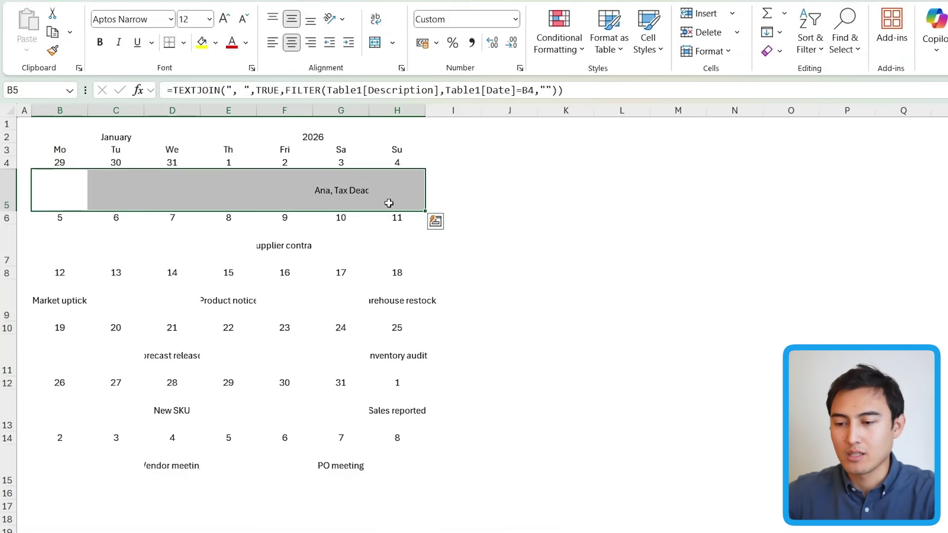
click(375, 20)
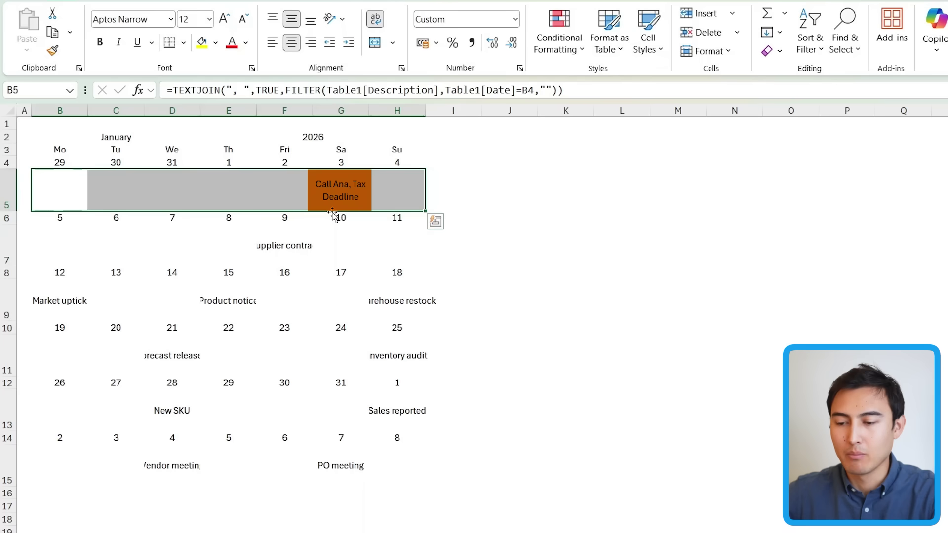
key(Left)
key(Right)
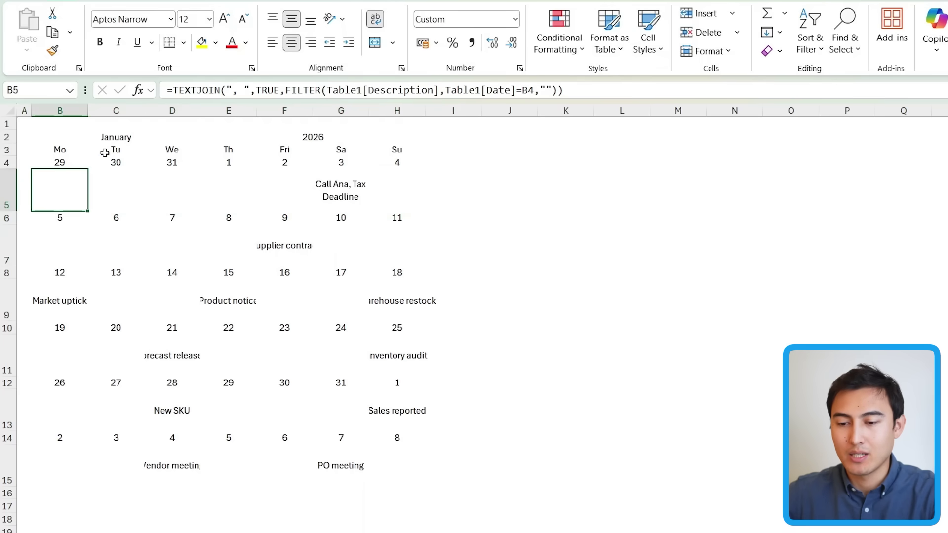
key(Up)
key(Down)
key(Up)
key(Down)
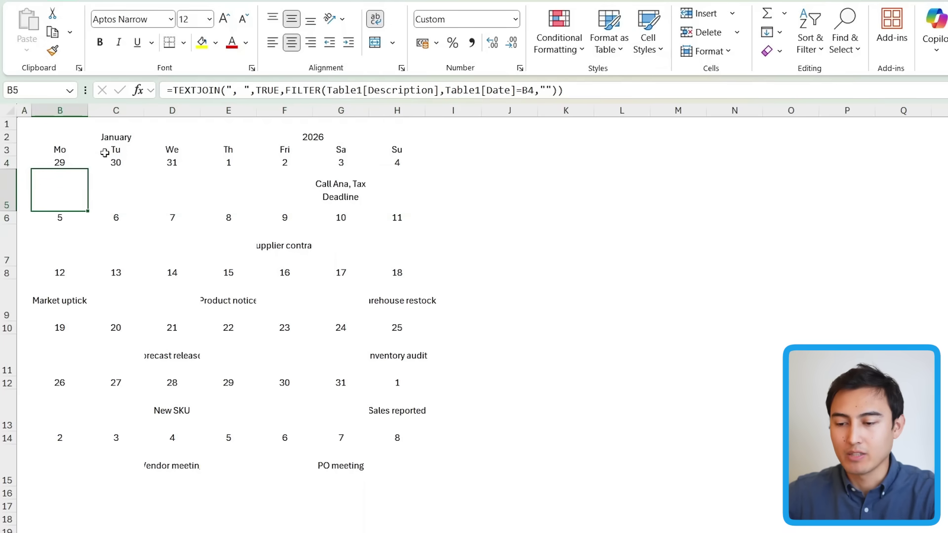
key(shift+Right)
key(shift+Right)
key(shift+Right)
key(shift+Right)
key(shift+Right)
key(shift+Right)
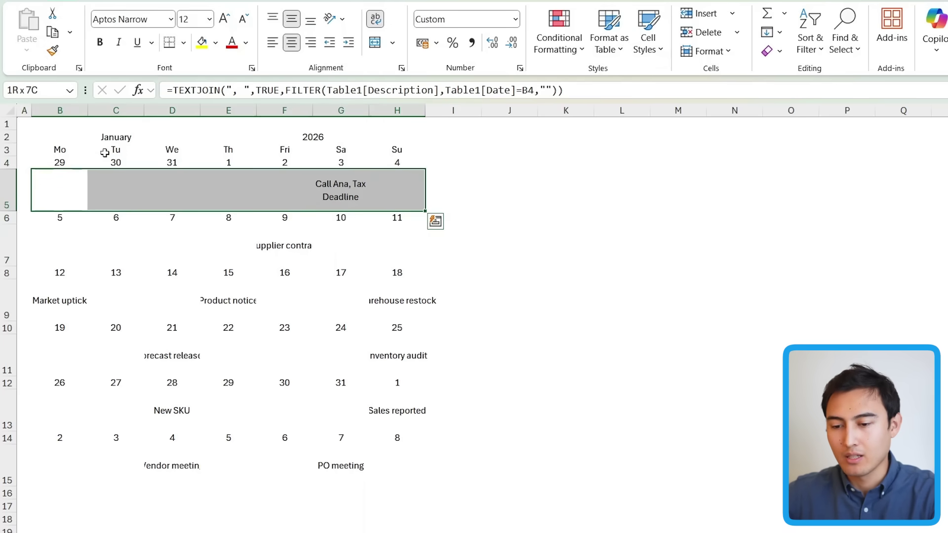
key(Down)
key(shift+Right)
key(shift+Right)
key(shift+Right)
key(shift+Right)
key(shift+Right)
key(shift+Right)
key(Up)
key(shift+Right)
key(shift+Right)
key(shift+Right)
key(shift+Right)
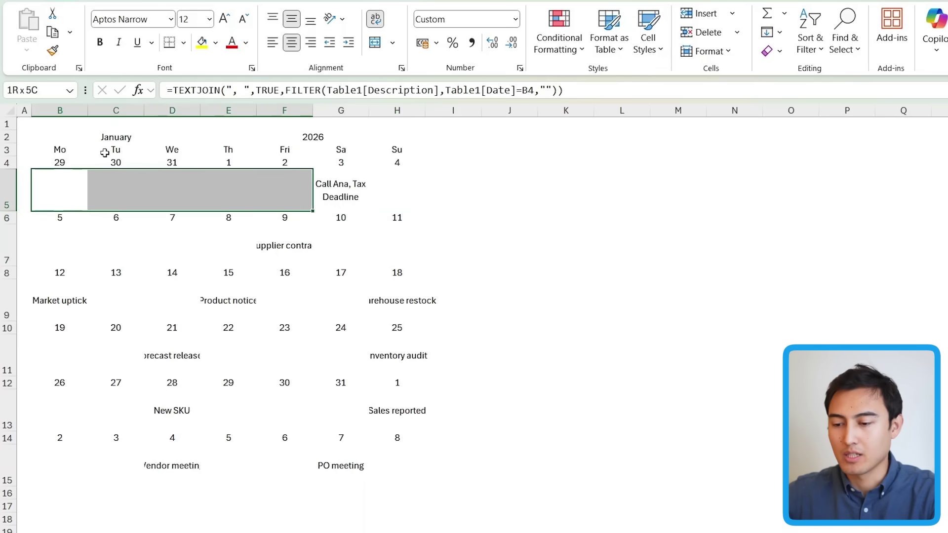
key(shift+Right)
key(shift+Right)
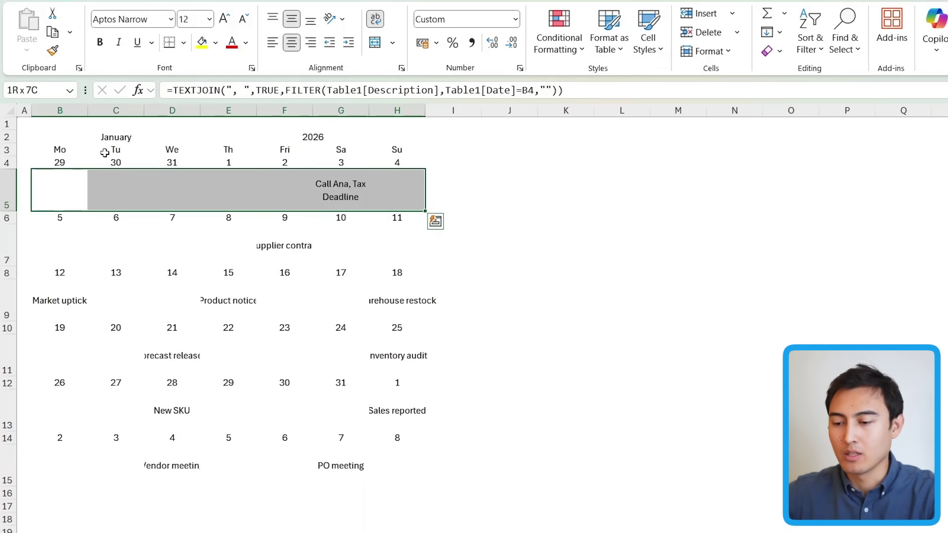
- Format Painter row 5's wrapped formatting onto event rows 7, 9, 11, 13 and 15
double_click(52, 50)
click(57, 236)
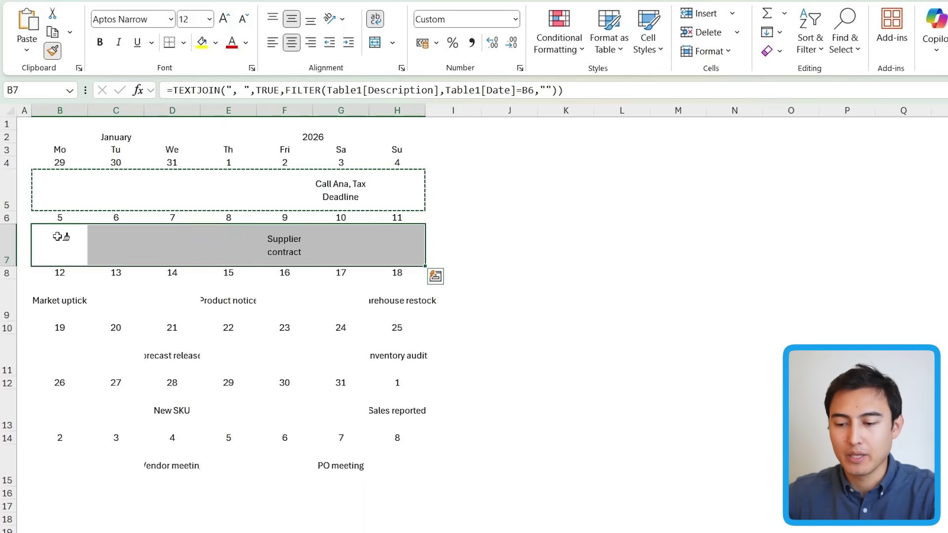
click(57, 302)
click(57, 356)
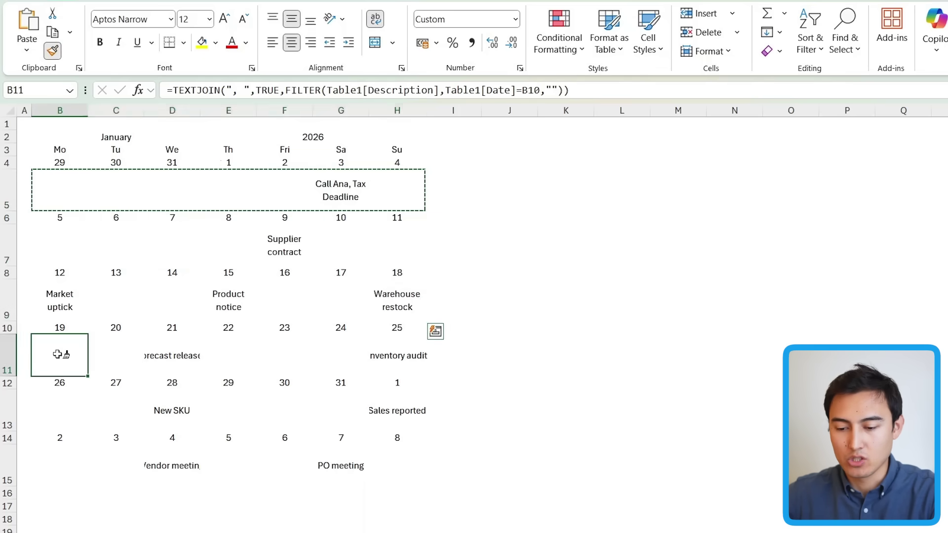
click(58, 406)
click(59, 468)
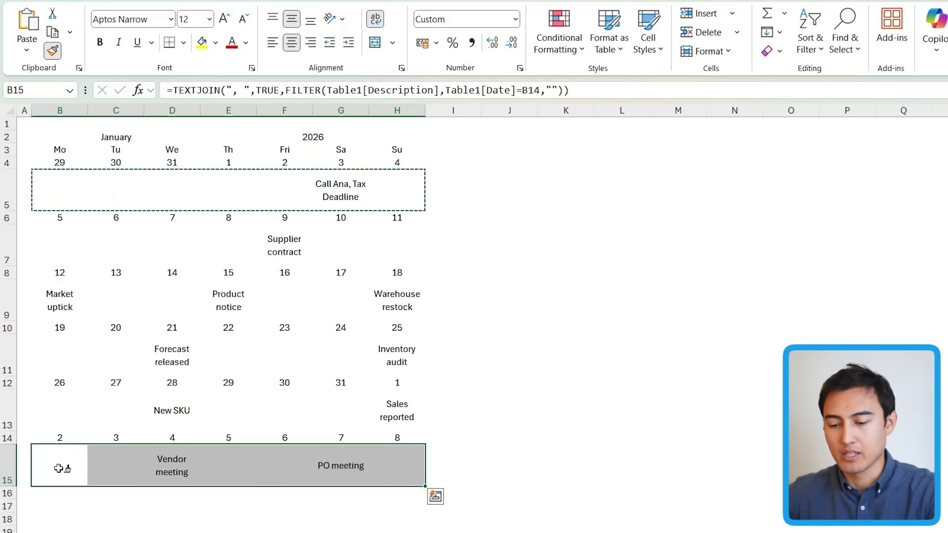
key(Escape)
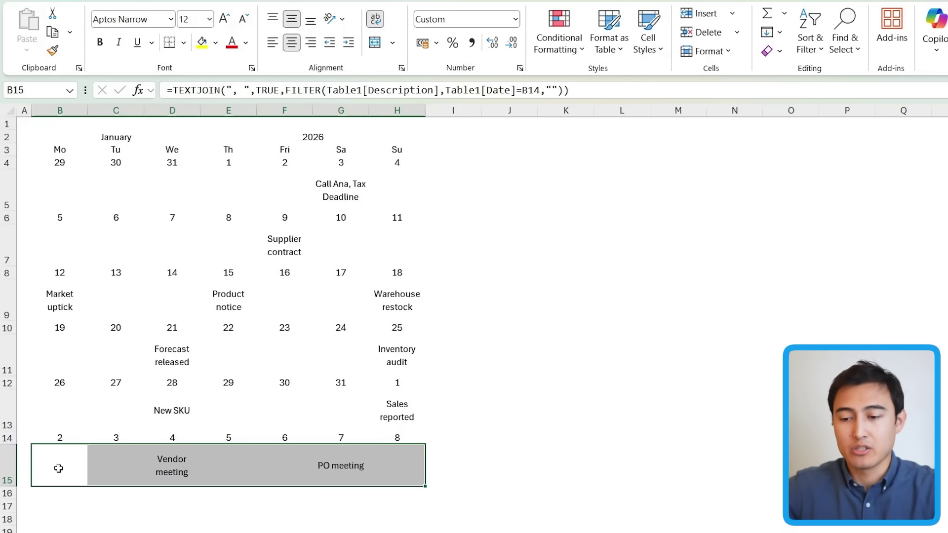
- Set the width of calendar columns B through H to 12
drag(72, 111, 389, 119)
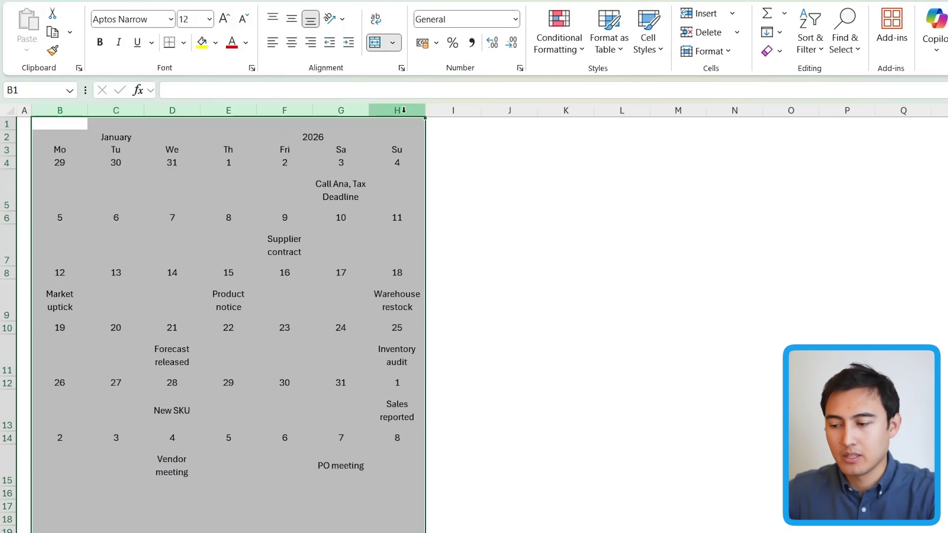
right_click(405, 116)
click(461, 370)
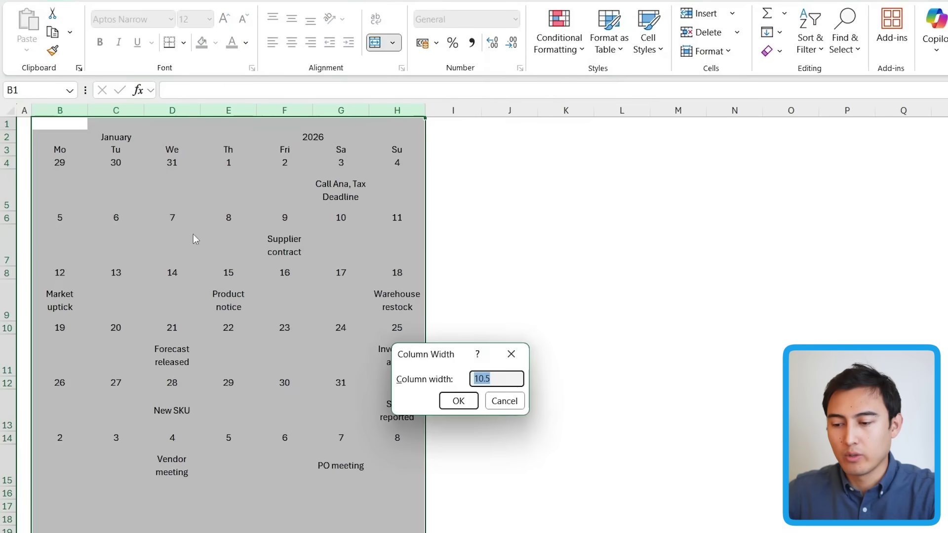
text(12)
key(Return)
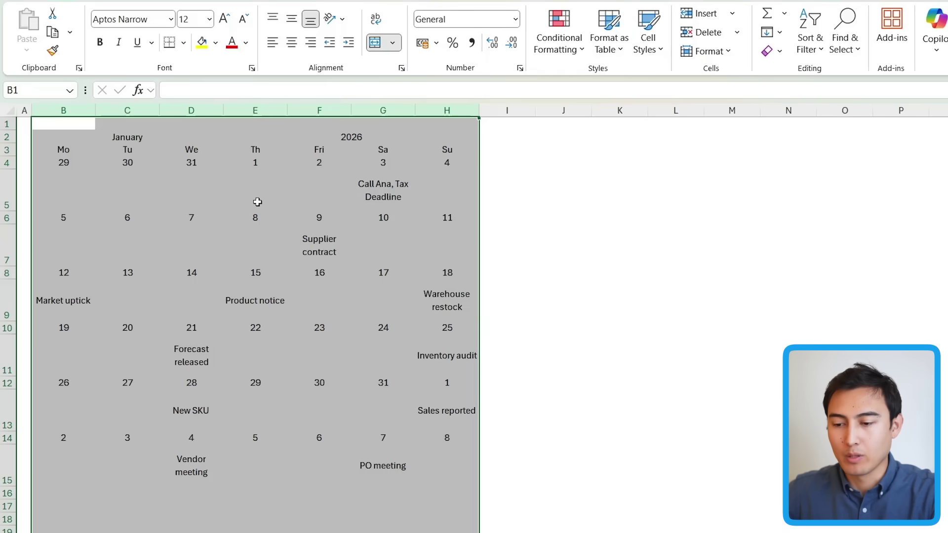
- Style the January 2026 title row at size 18 in bold white on dark navy
click(57, 136)
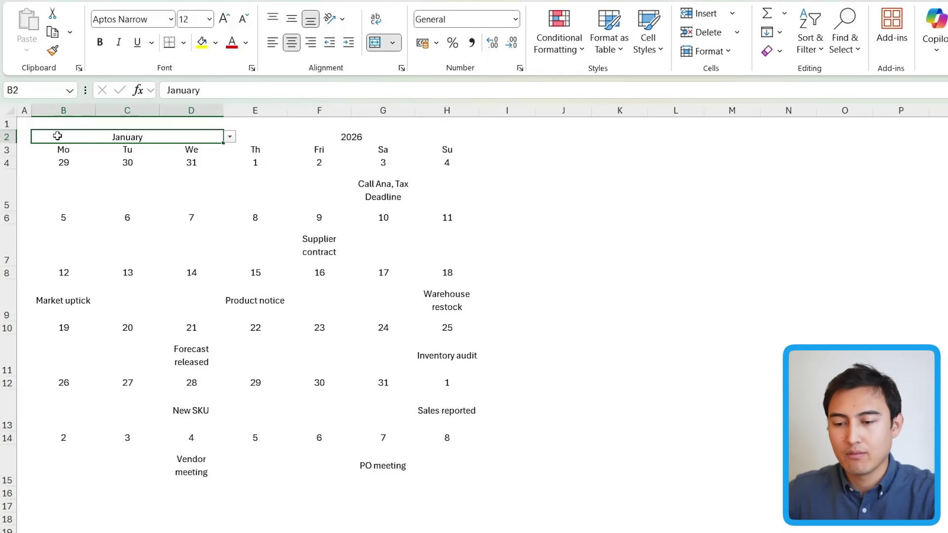
key(shift+Right)
key(shift+Right)
key(shift+Left)
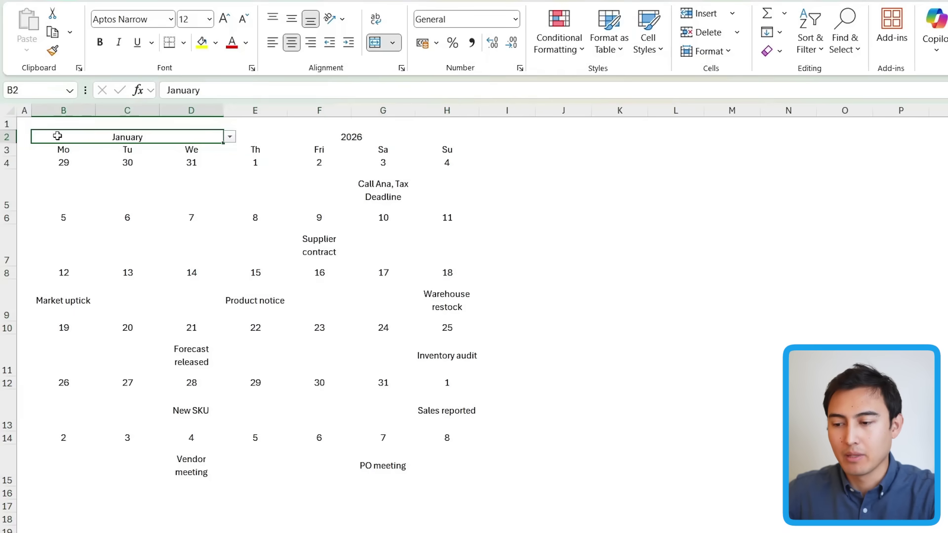
click(224, 19)
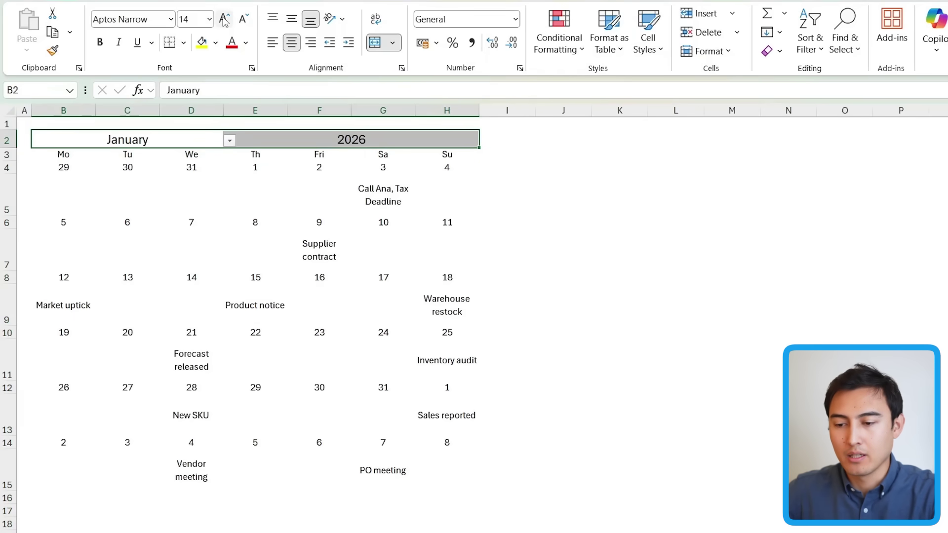
click(224, 19)
click(215, 43)
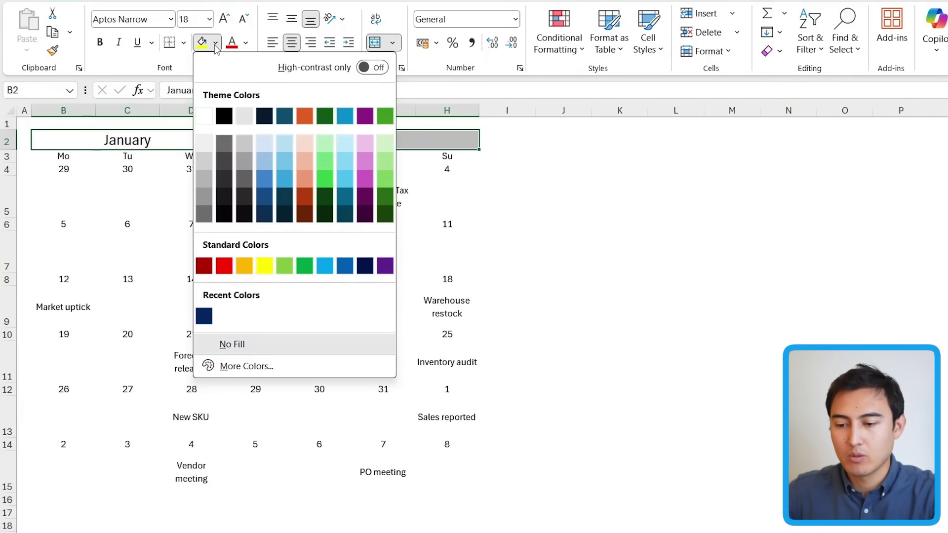
click(205, 314)
click(245, 42)
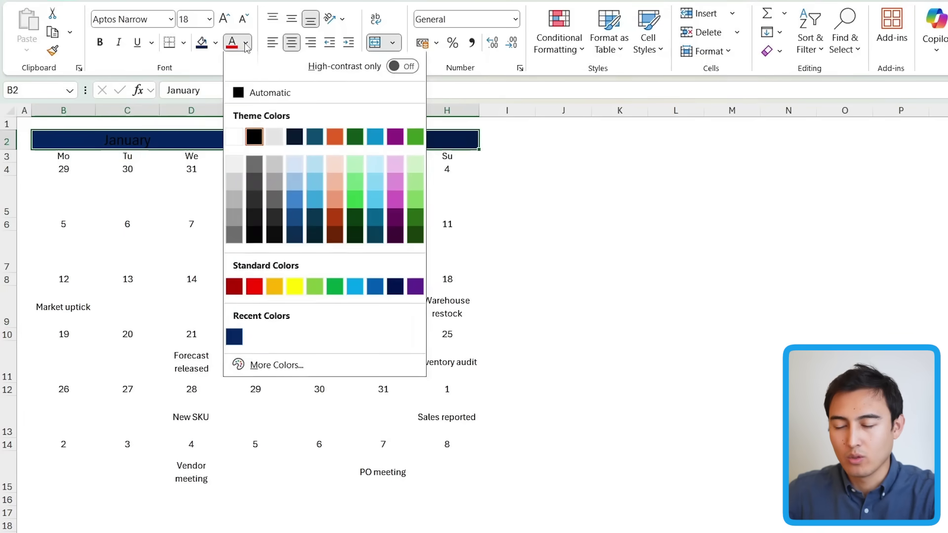
click(235, 138)
key(ctrl+b)
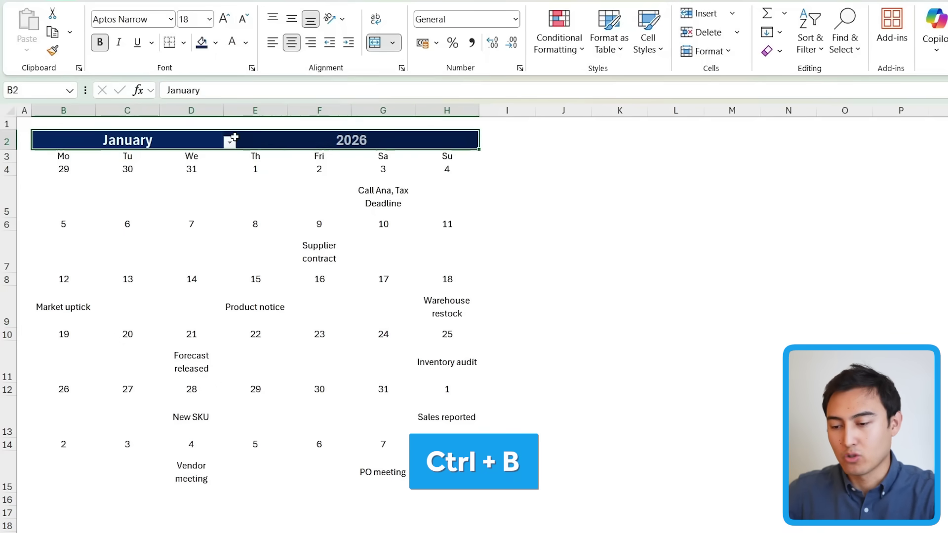
- Enlarge the Mo–Su weekday labels, fill the row blue and make them bold
key(Down)
key(shift+Right)
key(shift+Right)
key(shift+Right)
key(shift+Right)
key(shift+Right)
key(shift+Right)
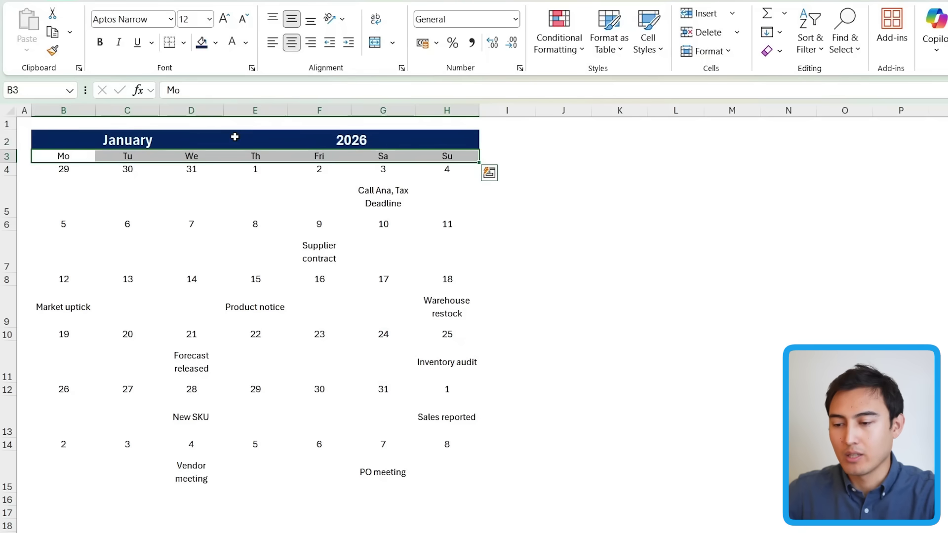
click(222, 21)
click(223, 19)
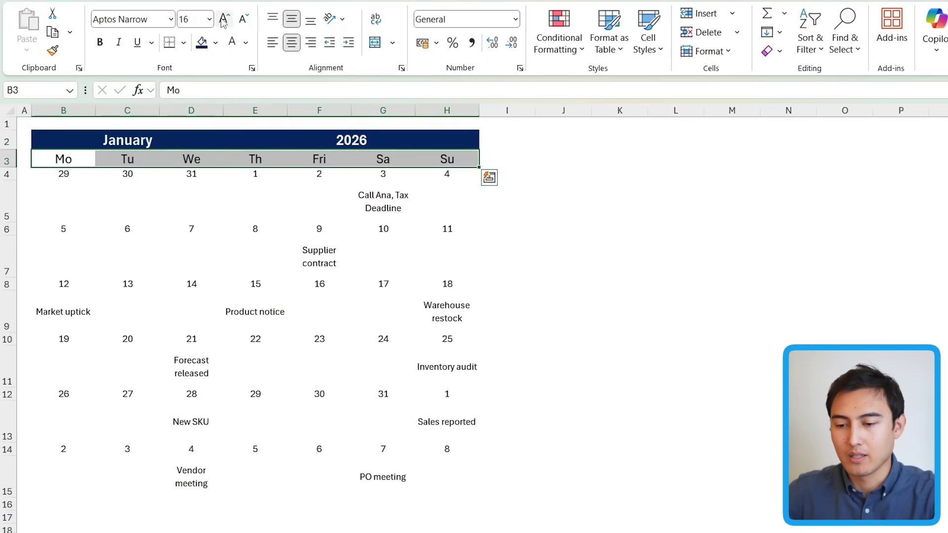
click(217, 43)
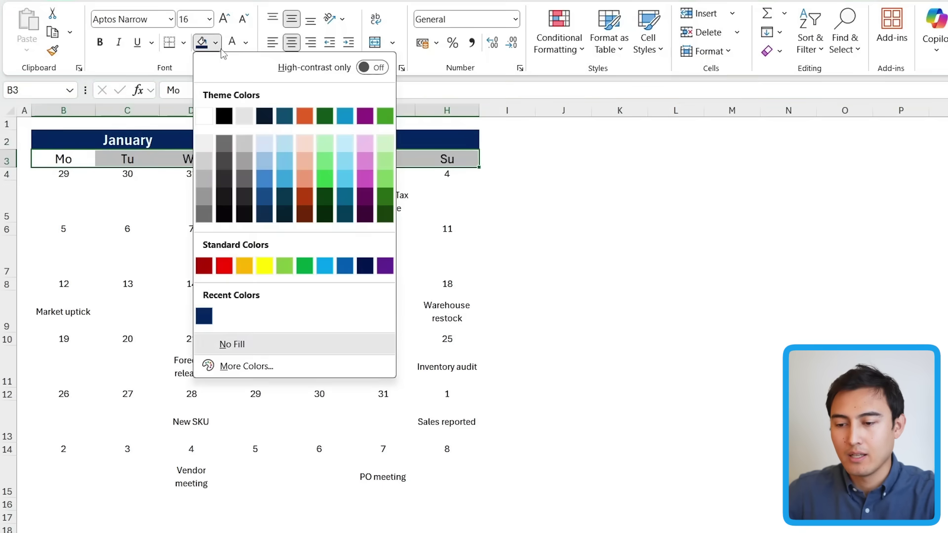
click(265, 179)
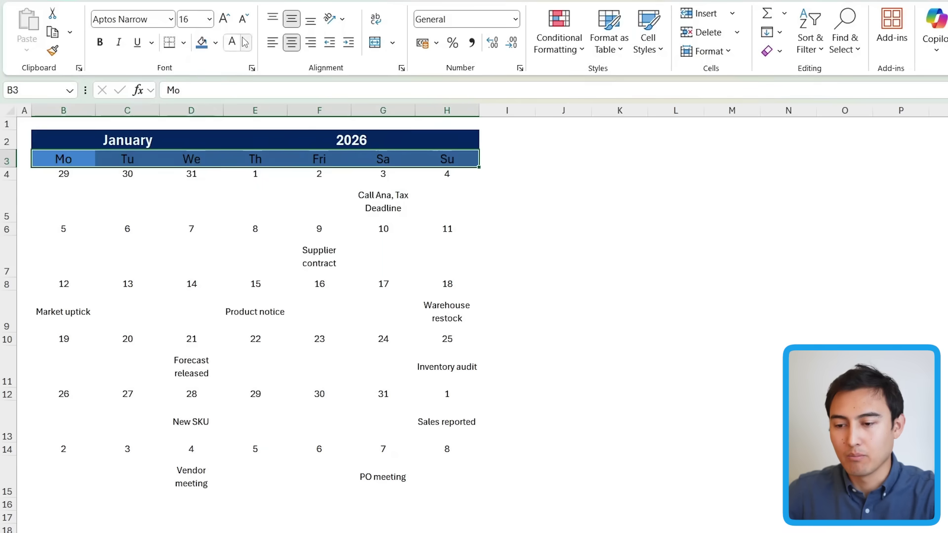
key(ctrl+b)
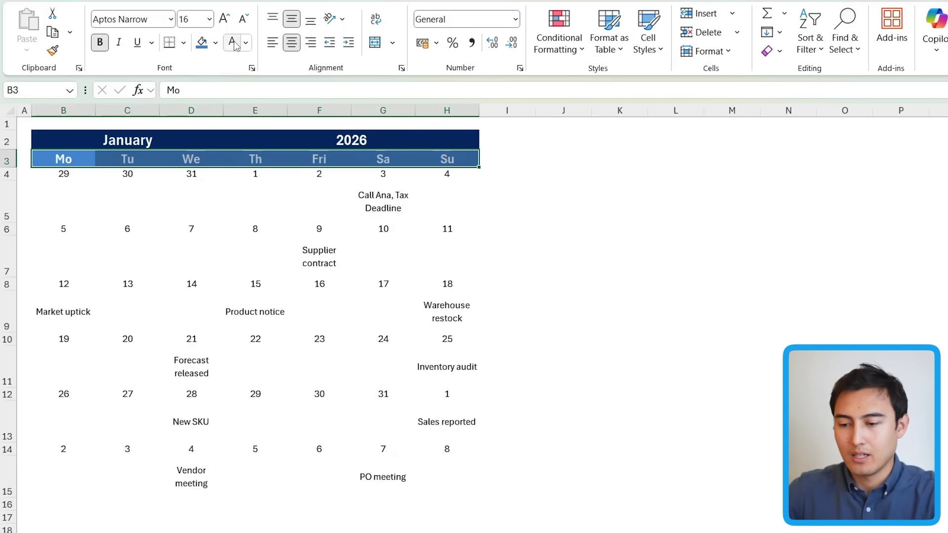
key(Down)
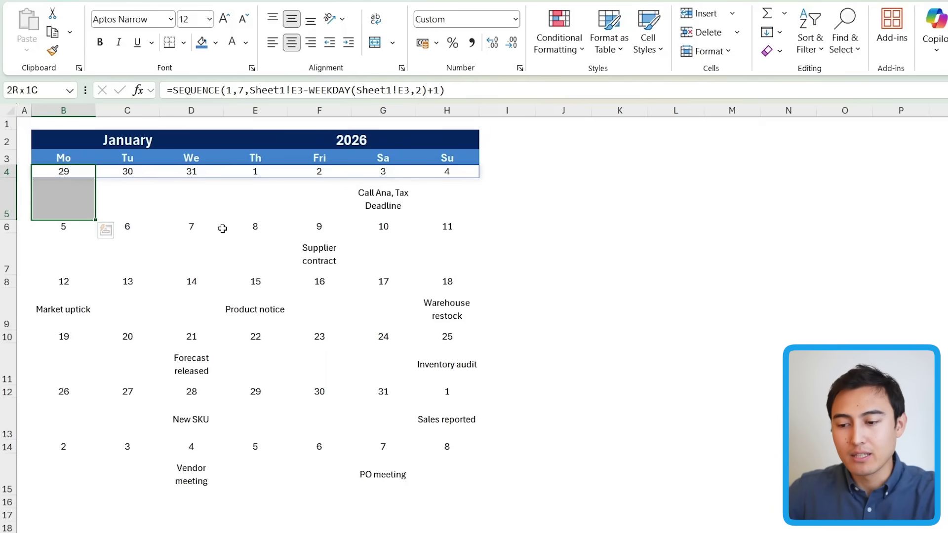
- Put a thin grey outside border around the first day block B4:B5
click(183, 43)
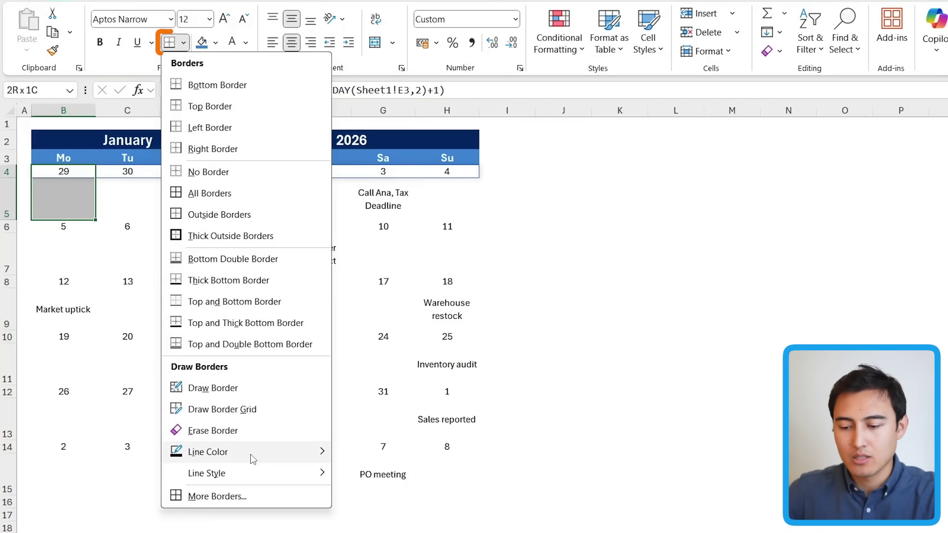
mouse_move(250, 455)
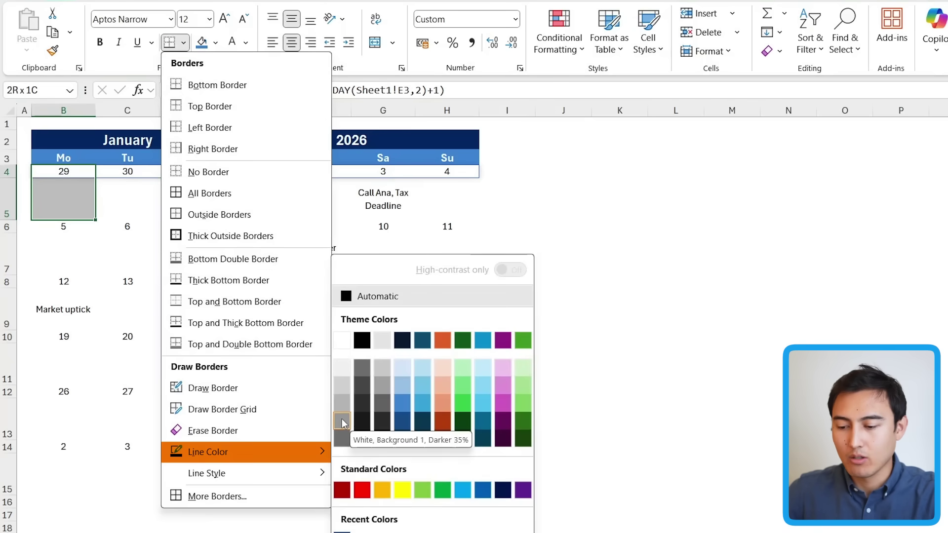
click(344, 420)
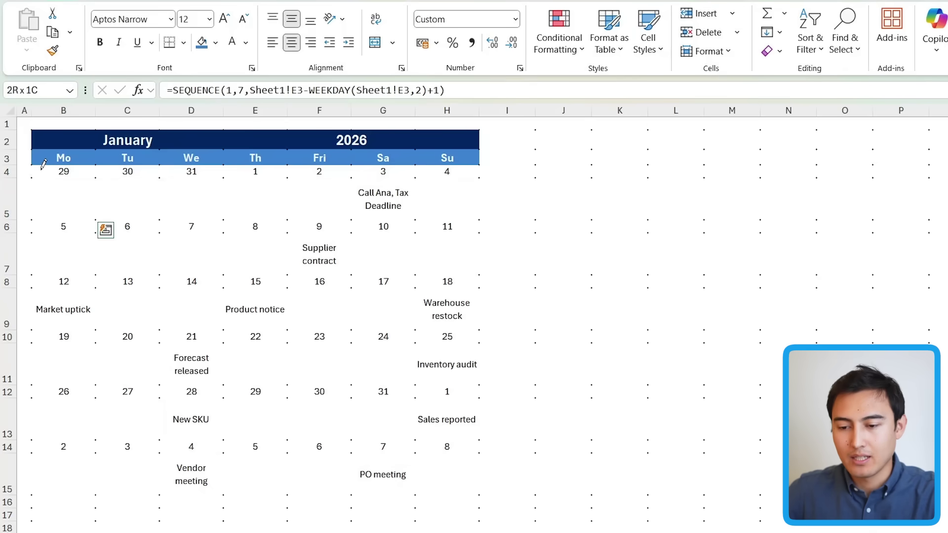
mouse_move(43, 167)
mouse_down()
mouse_move(99, 190)
mouse_move(77, 201)
mouse_up()
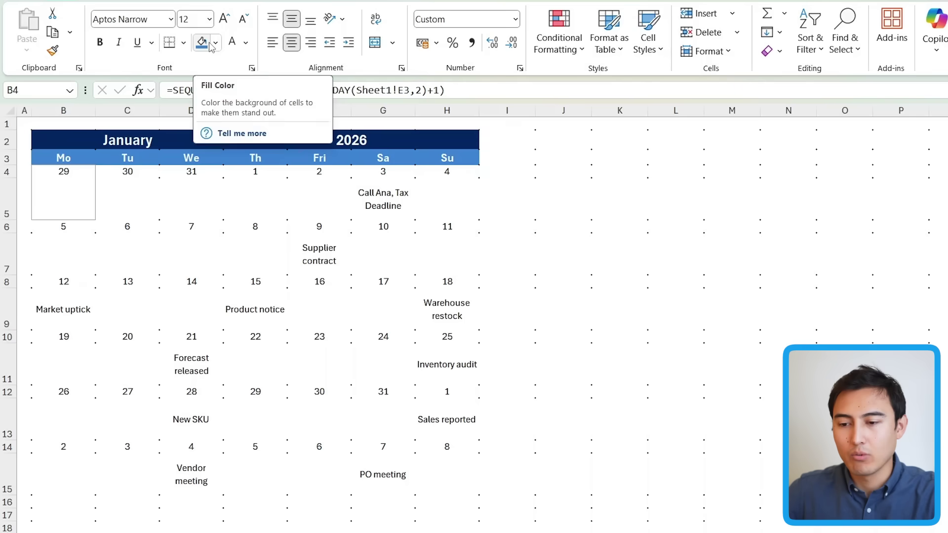
click(184, 42)
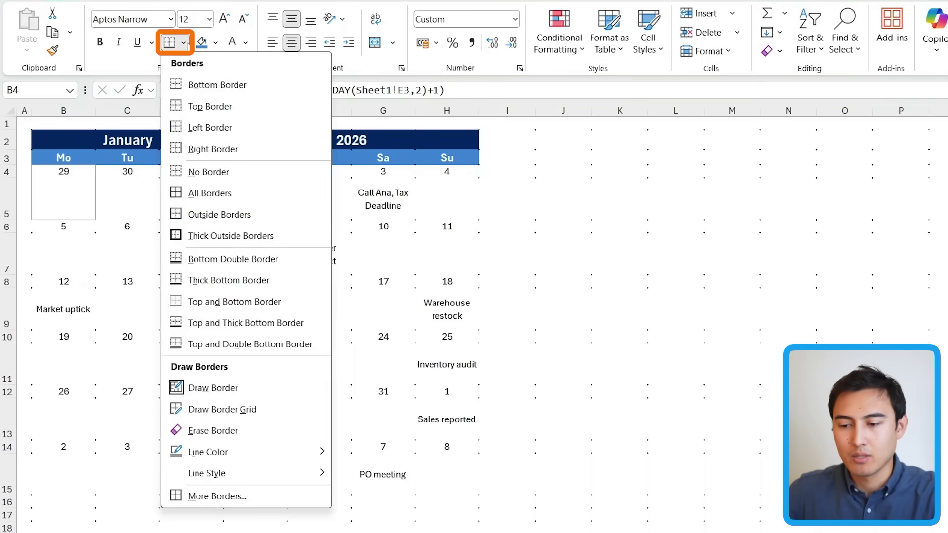
click(209, 216)
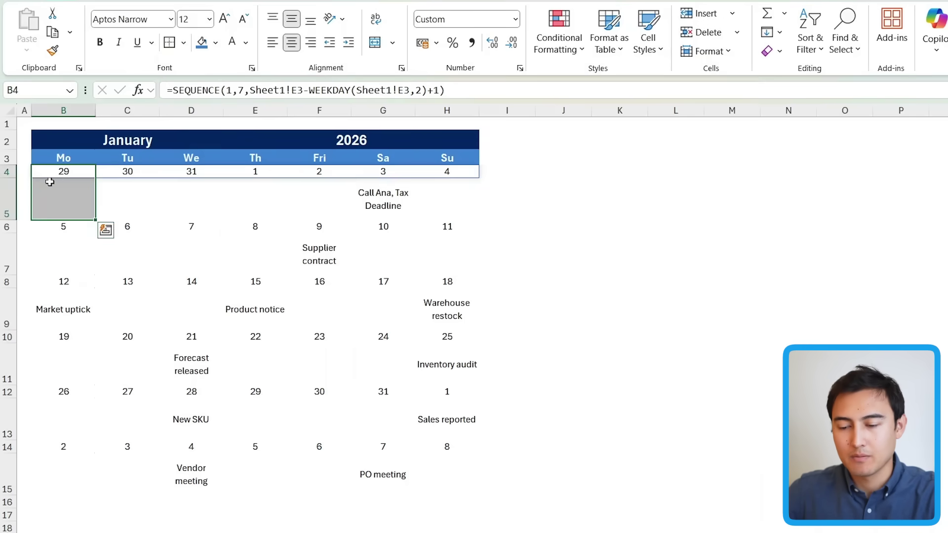
- Copy the B4:B5 border across the calendar grid down to row 15 with Format Painter
key(Right)
key(Right)
key(Right)
key(Left)
key(Left)
key(Left)
key(shift+Down)
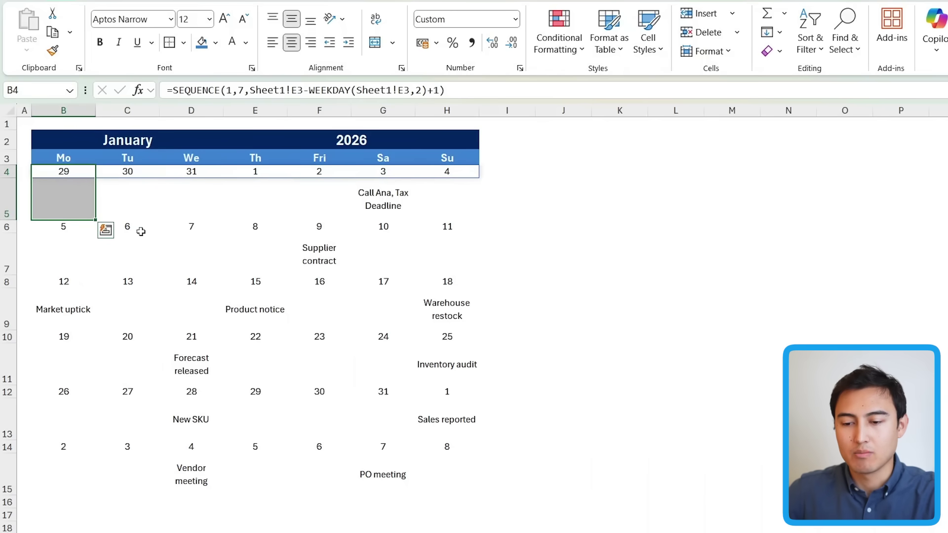
click(53, 50)
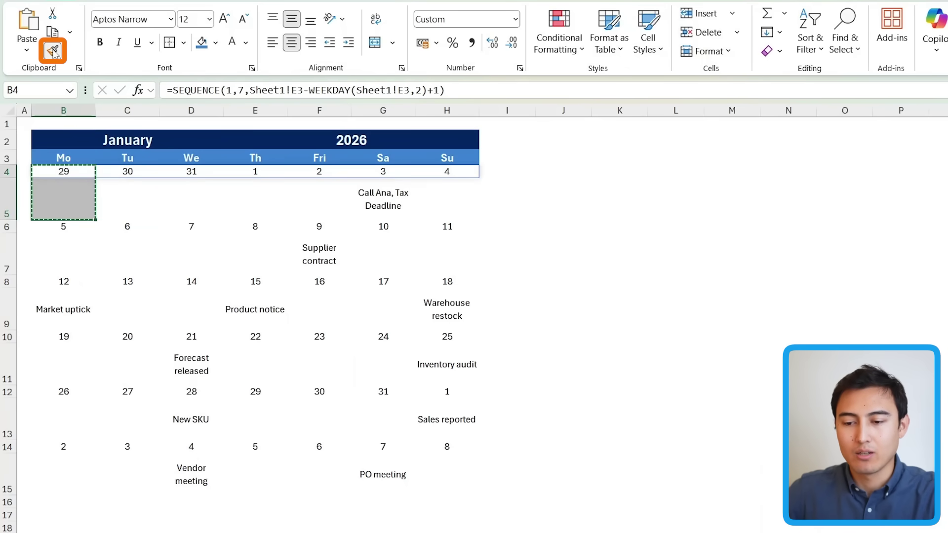
mouse_move(79, 170)
mouse_down()
mouse_move(431, 450)
mouse_move(455, 494)
mouse_up()
key(Right)
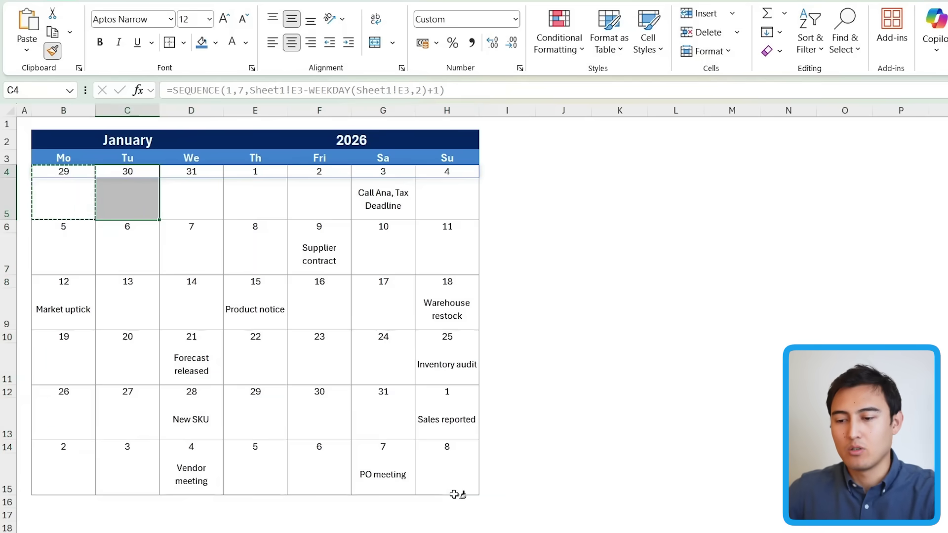
key(Escape)
key(Right)
key(Right)
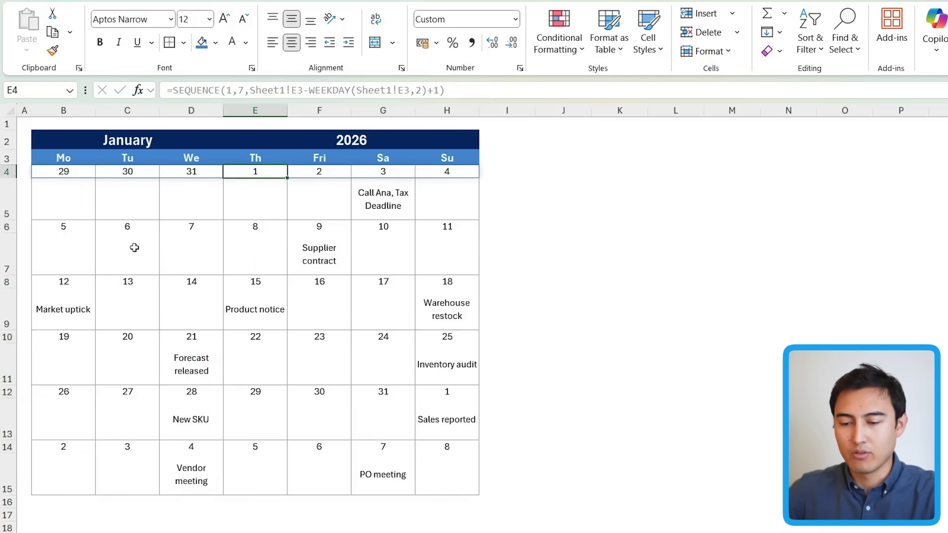
key(Left)
key(Left)
key(Left)
key(shift+Right)
key(shift+Right)
key(shift+Right)
key(shift+Right)
key(shift+Right)
key(shift+Right)
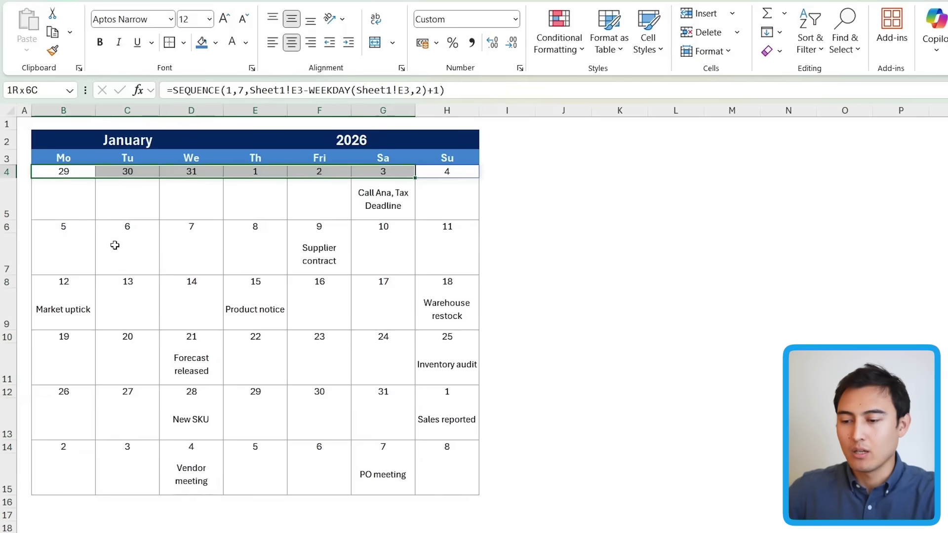
- Bold the day numbers in week rows 4, 6, 8, 10, 12 and 14
key(ctrl+b)
key(Down)
key(Down)
key(Down)
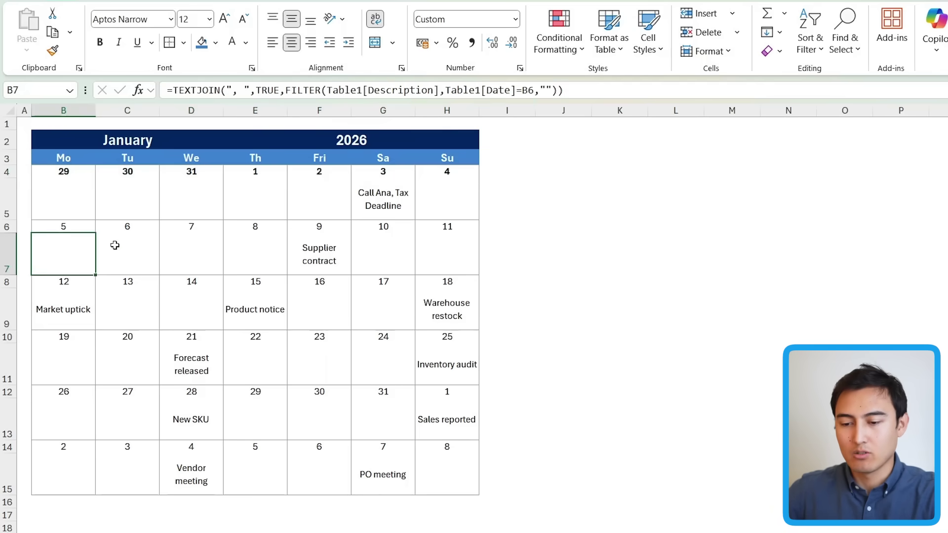
key(Up)
key(shift+space)
key(ctrl+b)
key(Down)
key(Down)
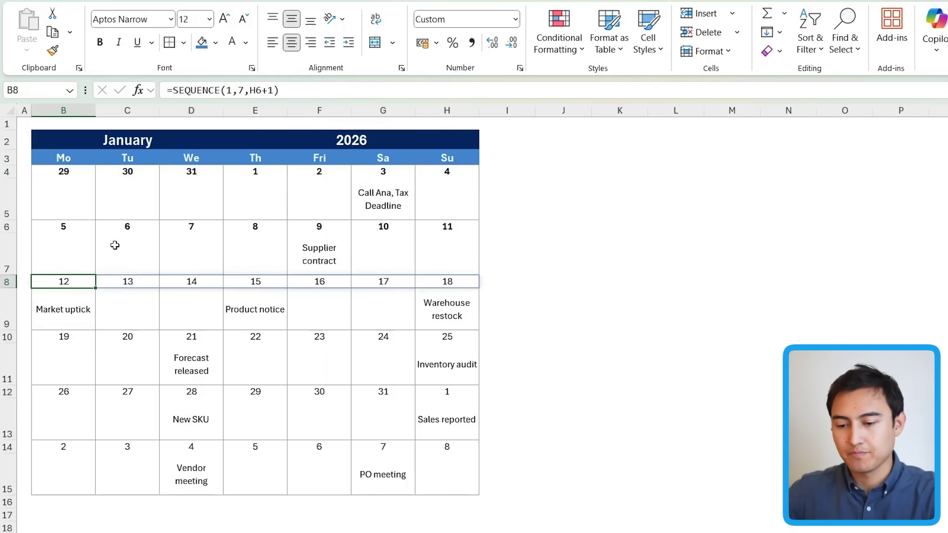
key(shift+space)
key(ctrl+b)
key(Down)
key(Down)
key(shift+space)
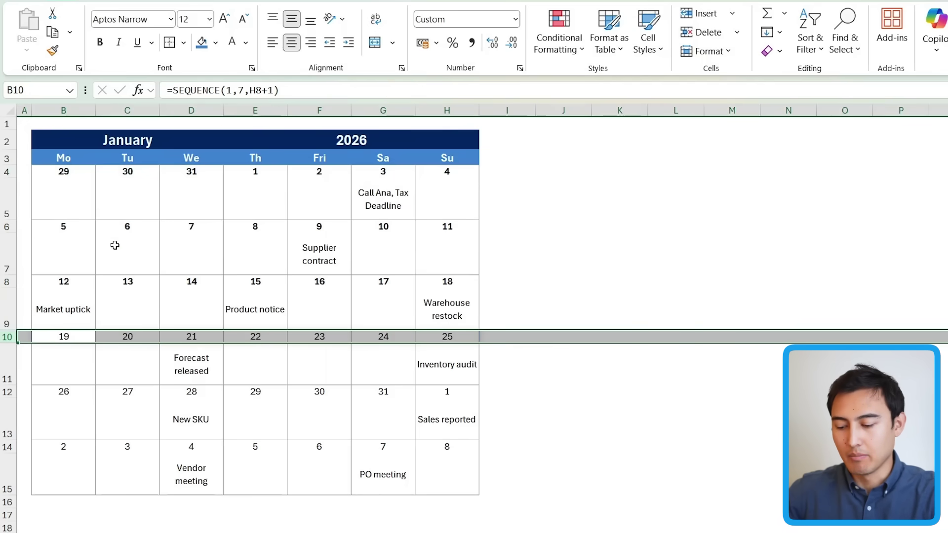
key(ctrl+b)
key(Down)
key(Down)
key(shift+space)
key(ctrl+b)
key(Down)
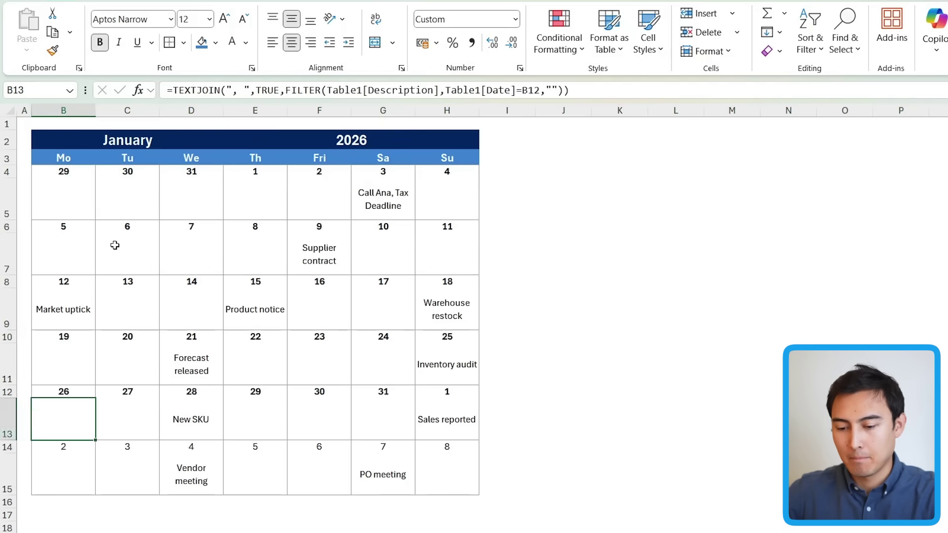
key(Down)
key(Down)
key(Up)
key(shift+space)
key(ctrl+b)
key(Up)
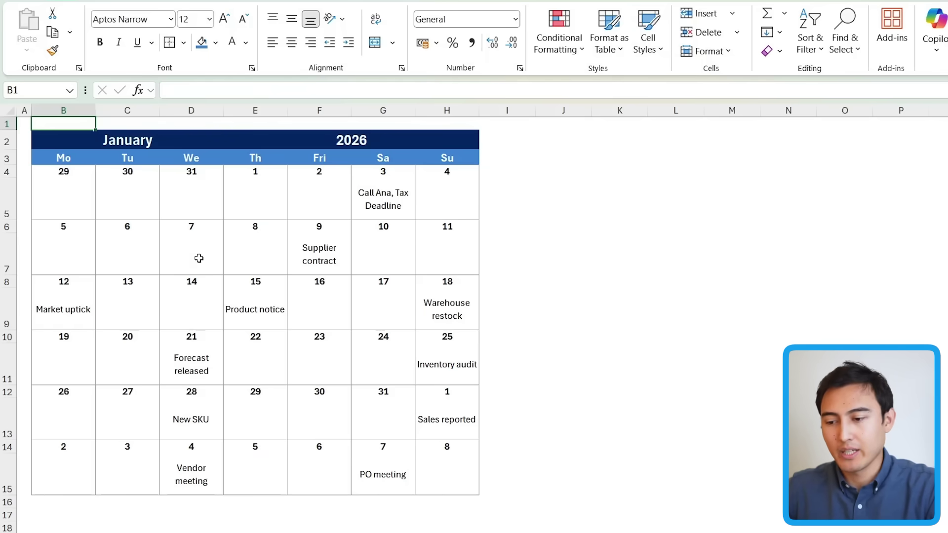
- Fill the Saturday and Sunday columns G4:H15 with light grey
drag(388, 192, 406, 246)
key(Up)
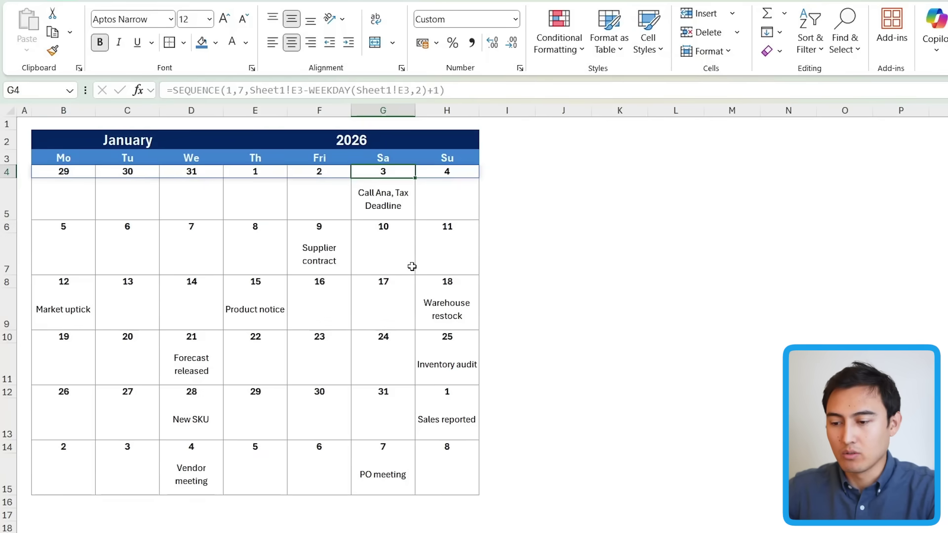
key(shift+Down)
key(shift+Down)
key(shift+Down)
key(shift+Down)
key(shift+Down)
key(shift+Down)
key(shift+Down)
key(shift+Down)
key(shift+Down)
key(shift+Down)
key(shift+Down)
key(shift+Right)
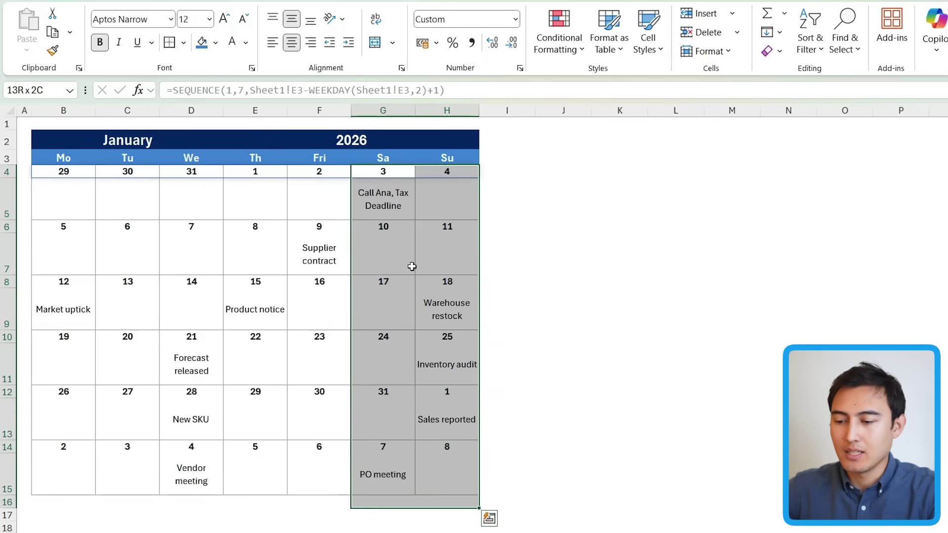
click(215, 43)
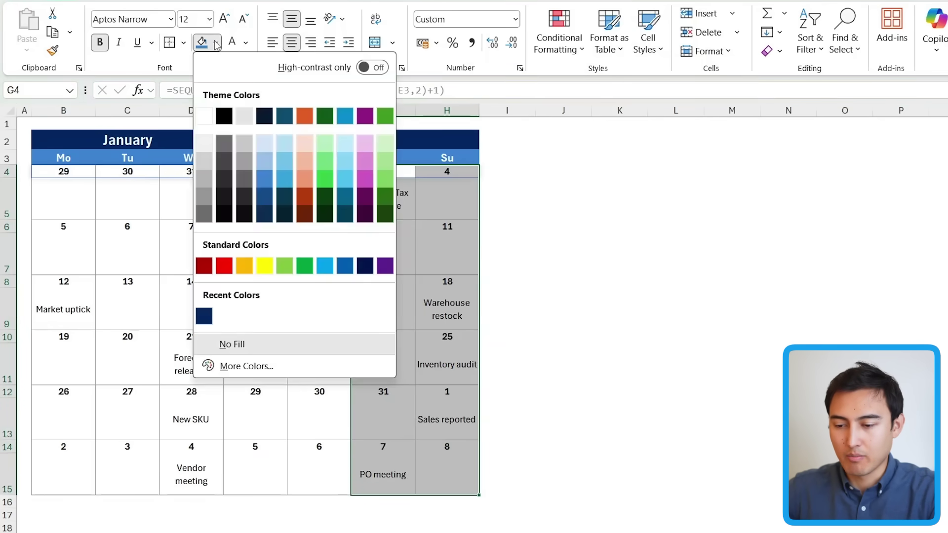
click(205, 148)
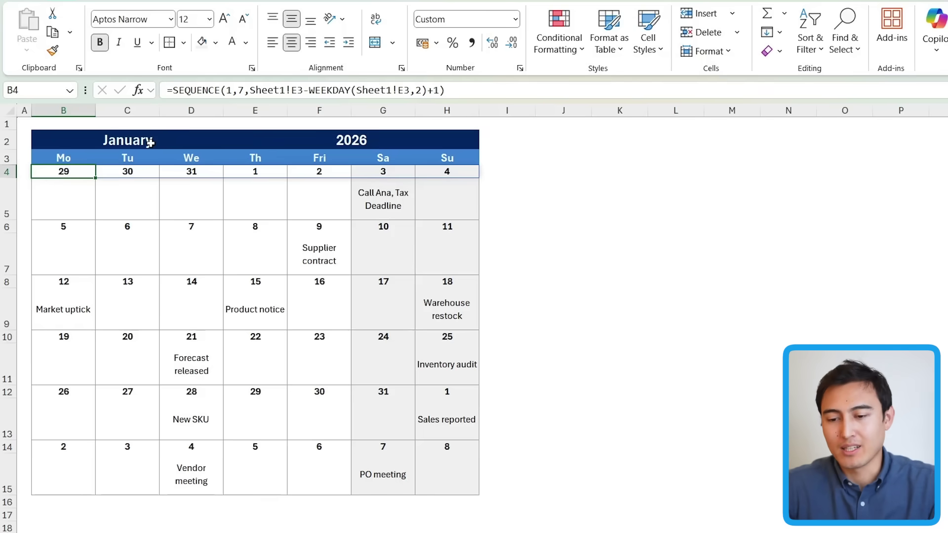
- Insert a blank column B before the calendar and widen it for week numbers
click(70, 106)
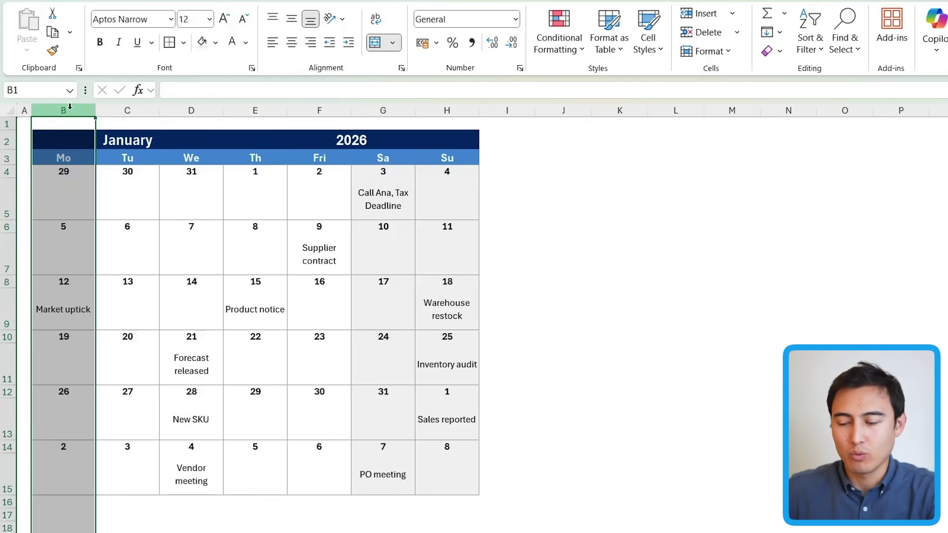
key(ctrl+shift+plus)
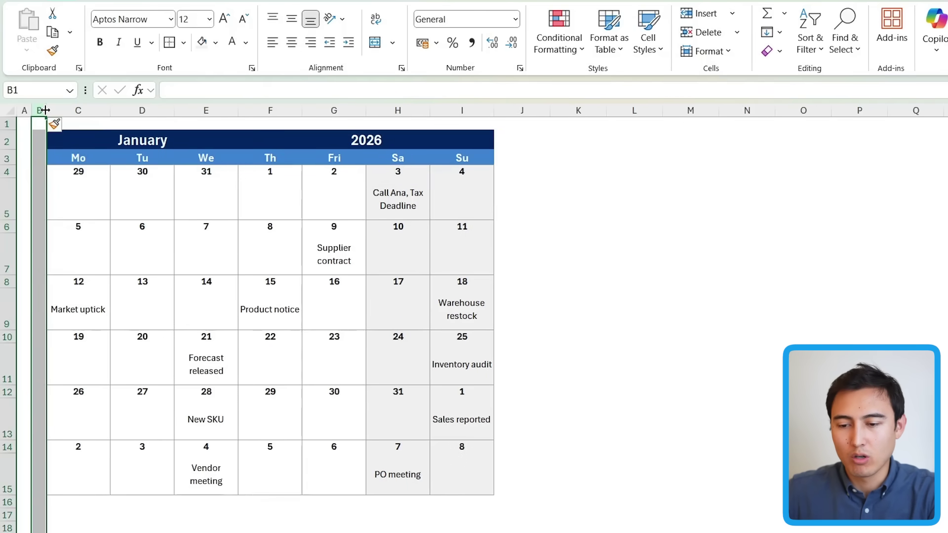
key(Down)
key(Down)
drag(44, 108, 56, 111)
key(Down)
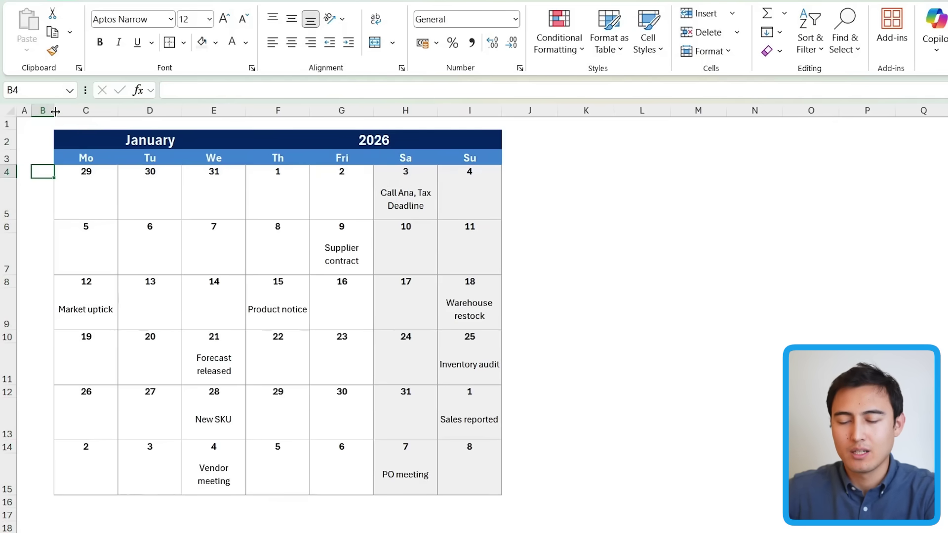
- Enter =WEEKNUM(C4,2) in B4 to get the Monday-based week number 53
text(=weekn)
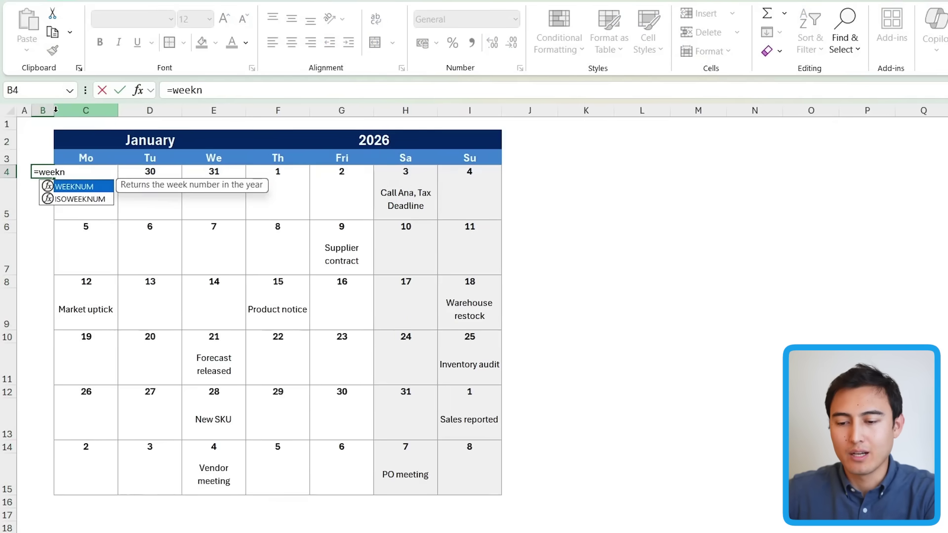
key(Tab)
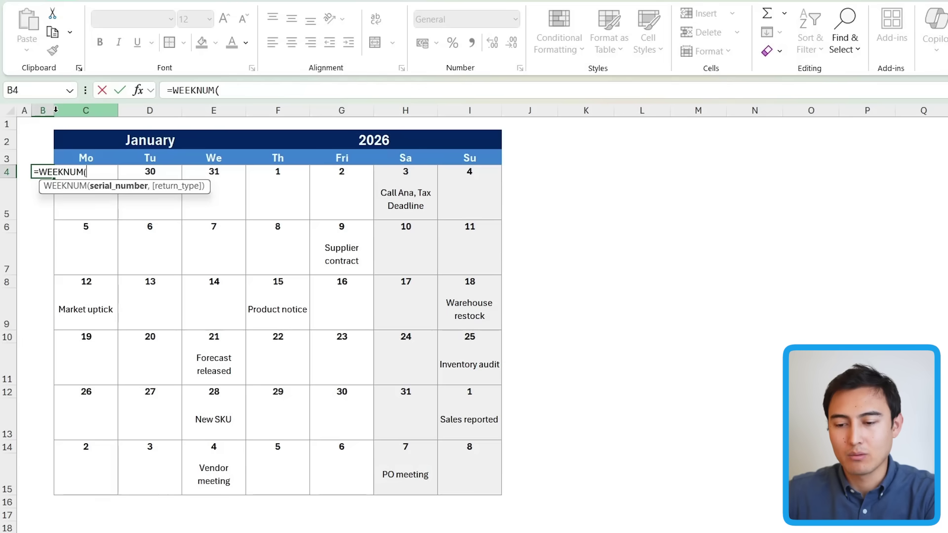
key(Right)
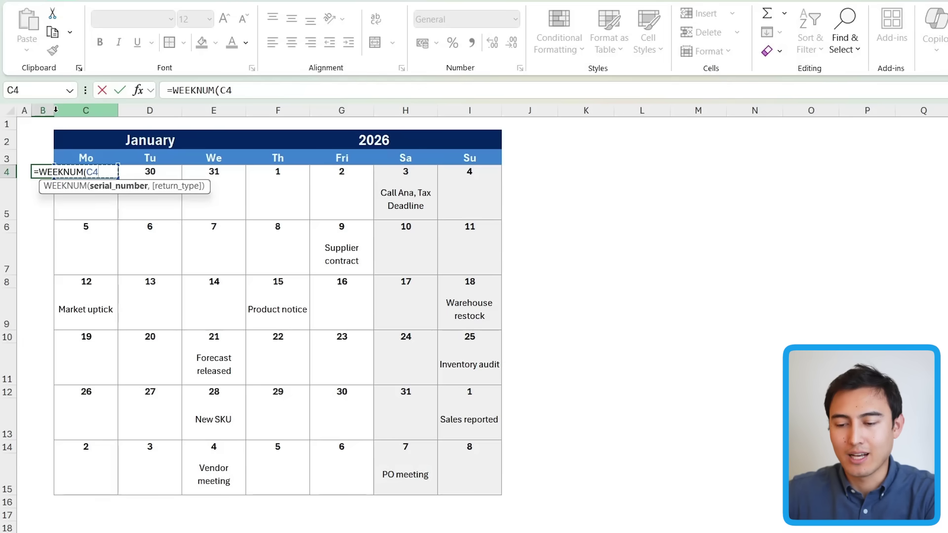
text(,)
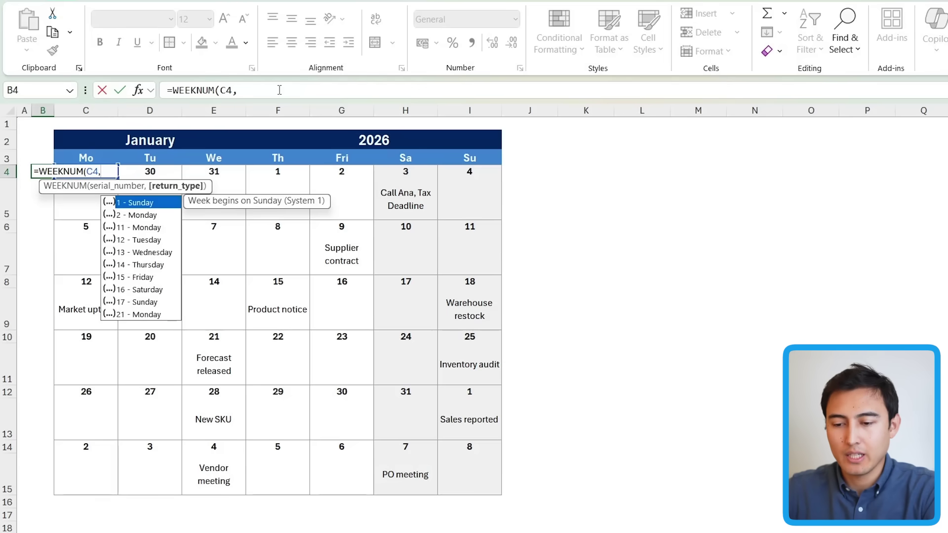
key(Down)
text(2)
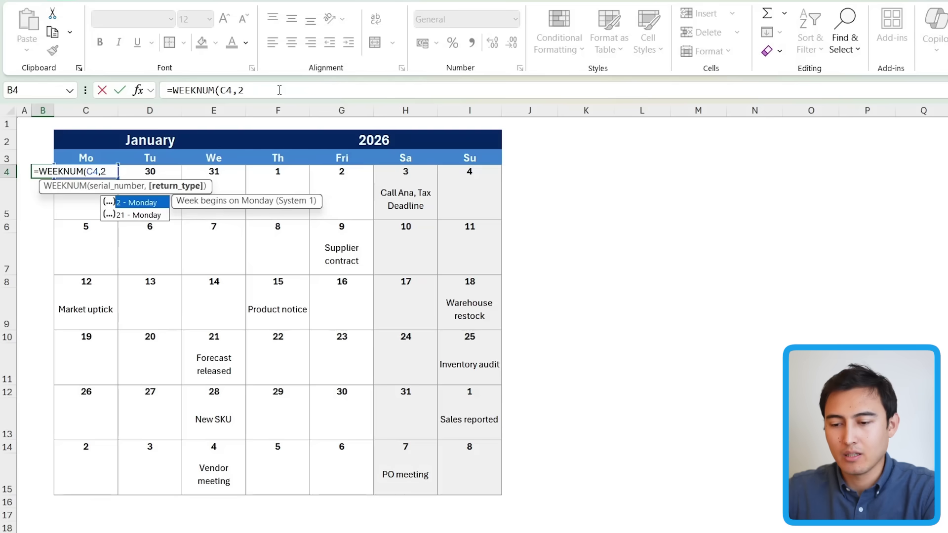
text())
key(Return)
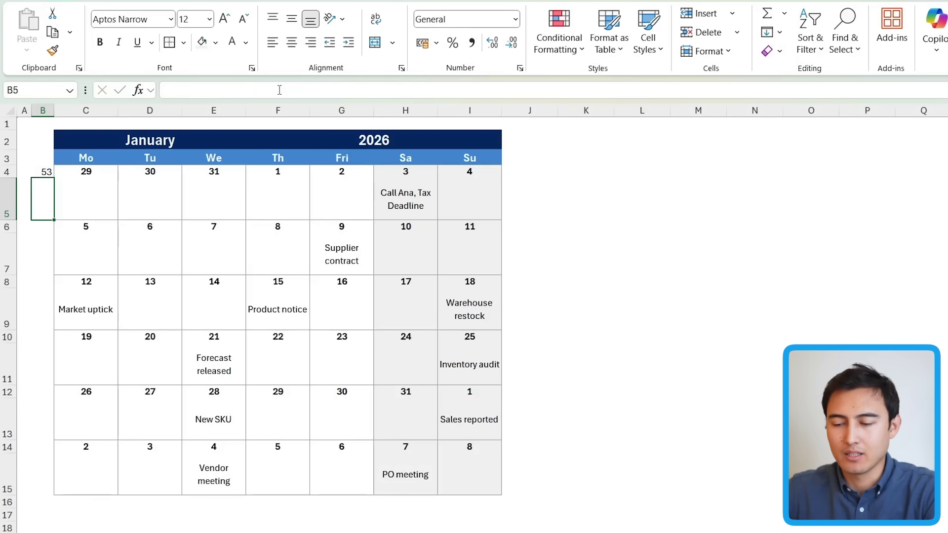
key(Up)
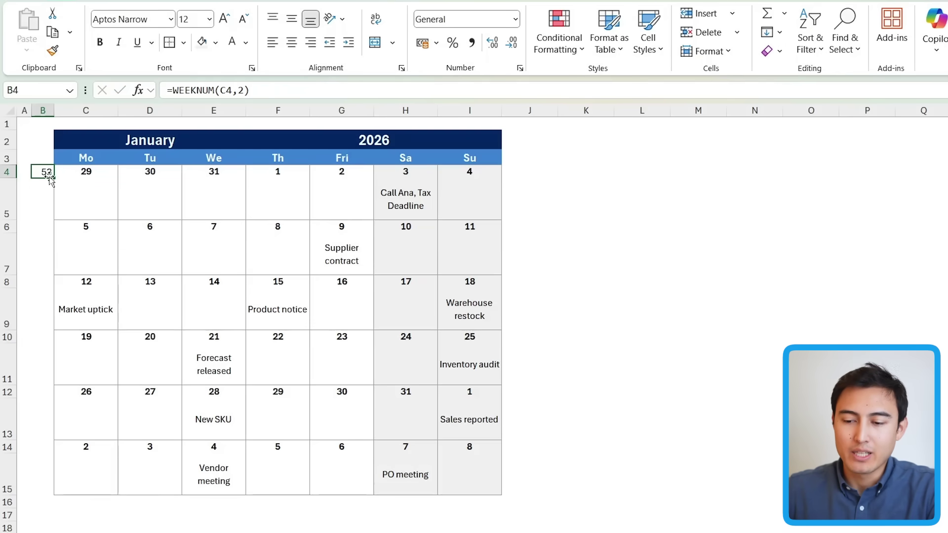
- Paste the B4 week formula into B6, B8, B10, B12 and B14, giving 53, 2, 3, 4, 5, 6
click(74, 171)
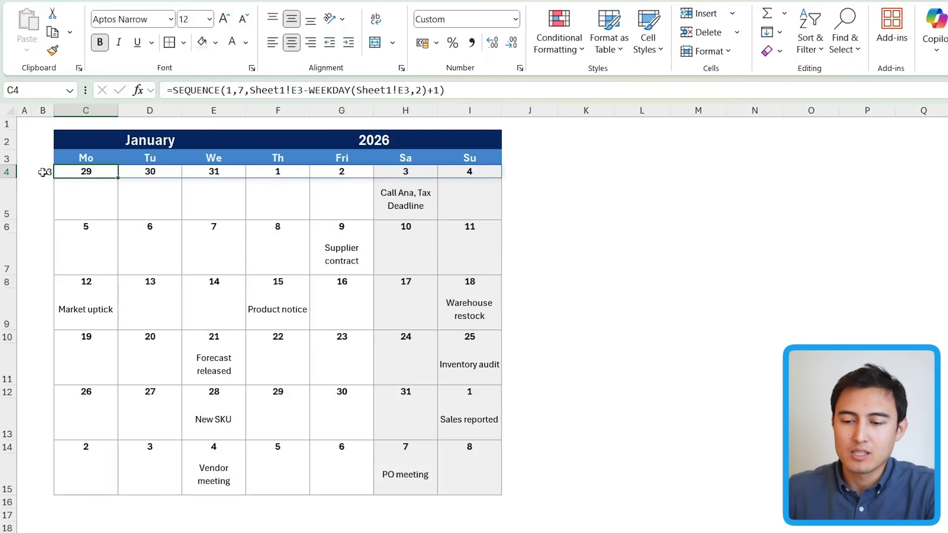
click(44, 172)
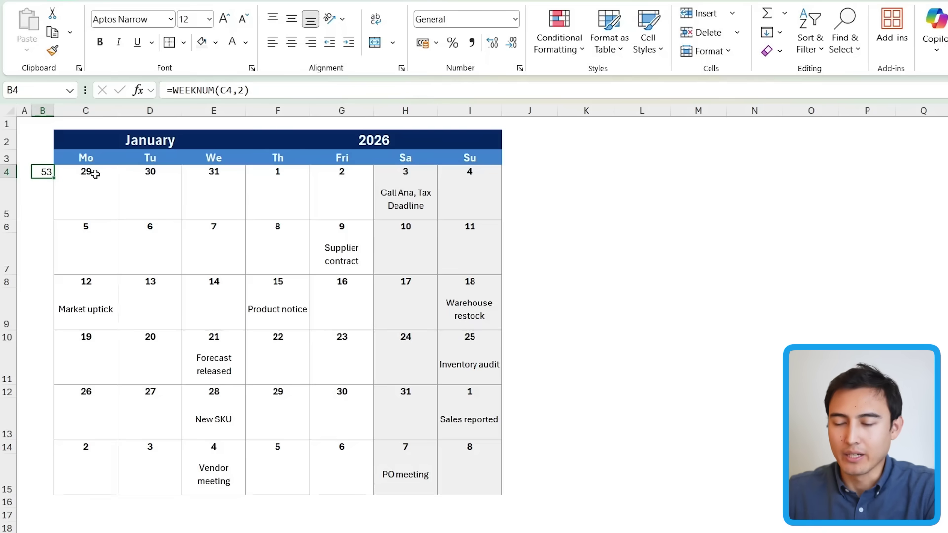
click(285, 170)
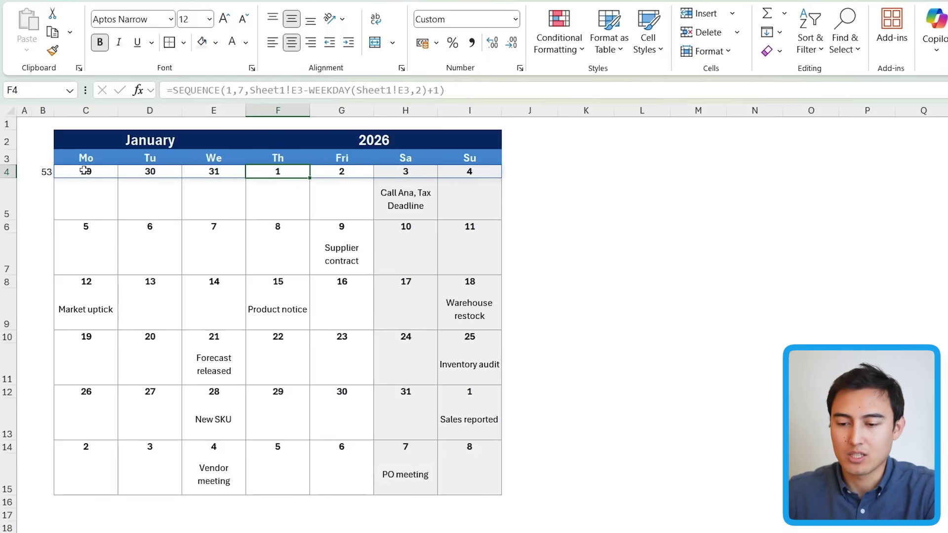
key(Left)
key(Left)
key(Left)
key(Left)
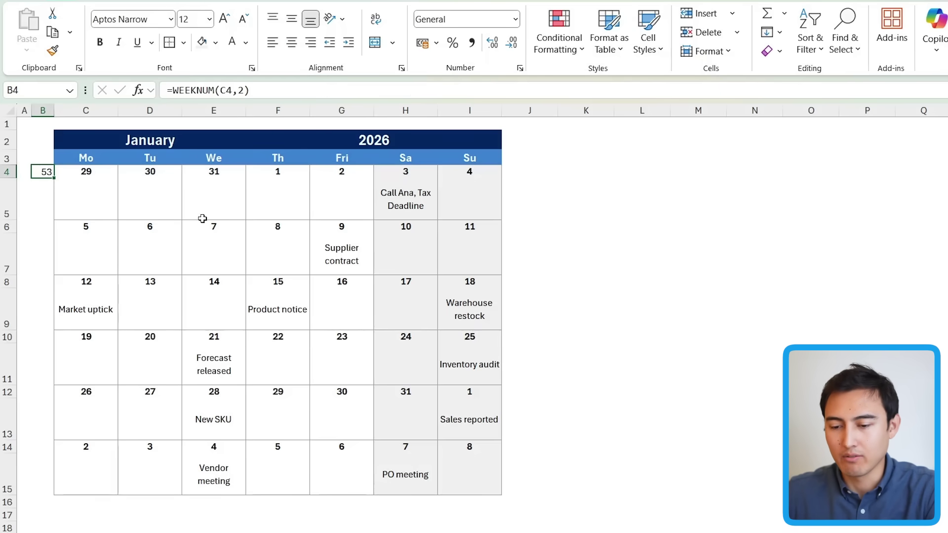
key(Down)
key(Down)
key(ctrl+v)
key(Down)
key(Down)
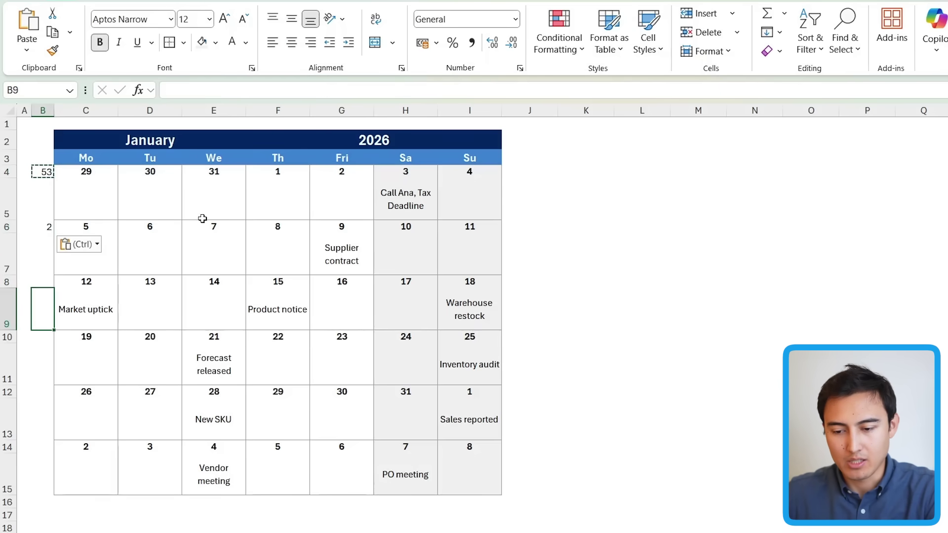
key(ctrl+v)
key(Down)
key(Down)
key(ctrl+v)
key(Down)
key(Down)
key(ctrl+v)
key(Down)
key(Down)
key(ctrl+v)
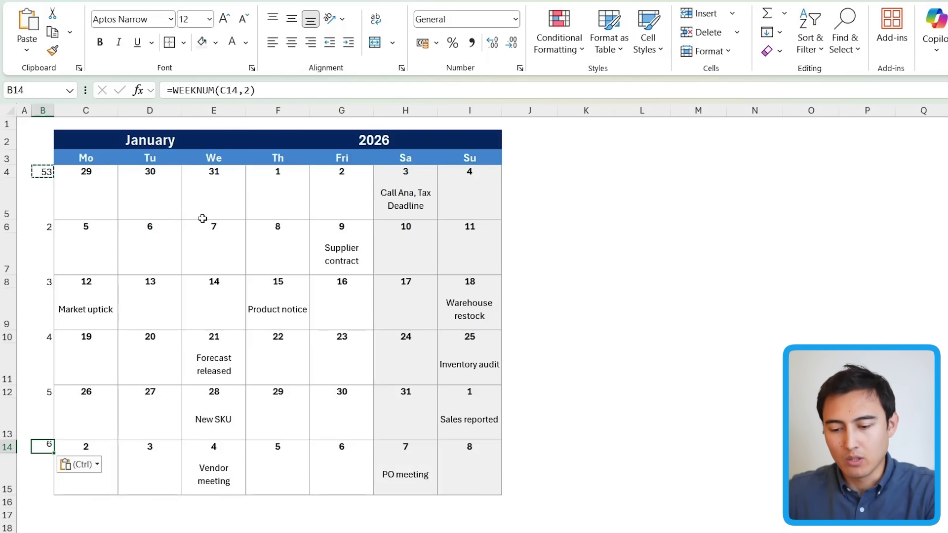
- Choose February, then December, from the C2 month dropdown to show December 2026
click(212, 142)
click(253, 142)
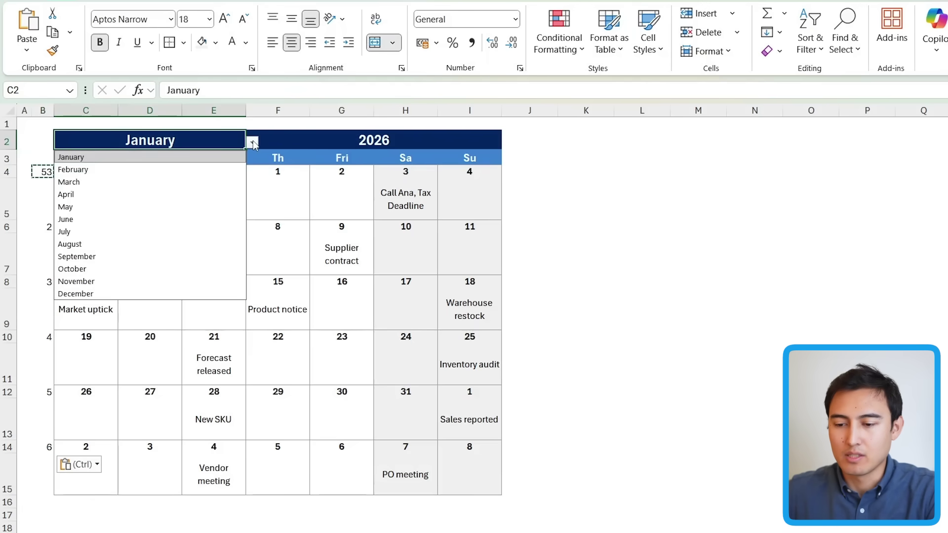
click(135, 171)
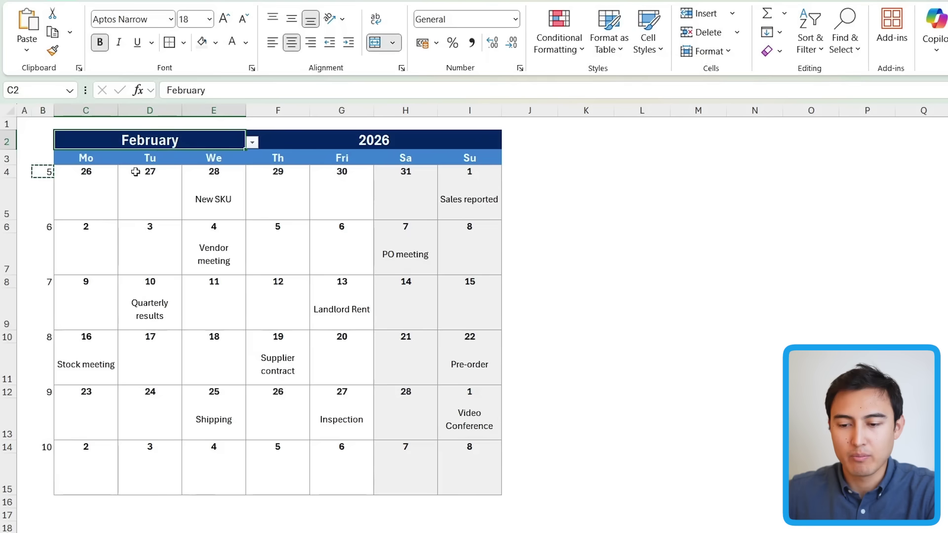
click(253, 142)
click(96, 295)
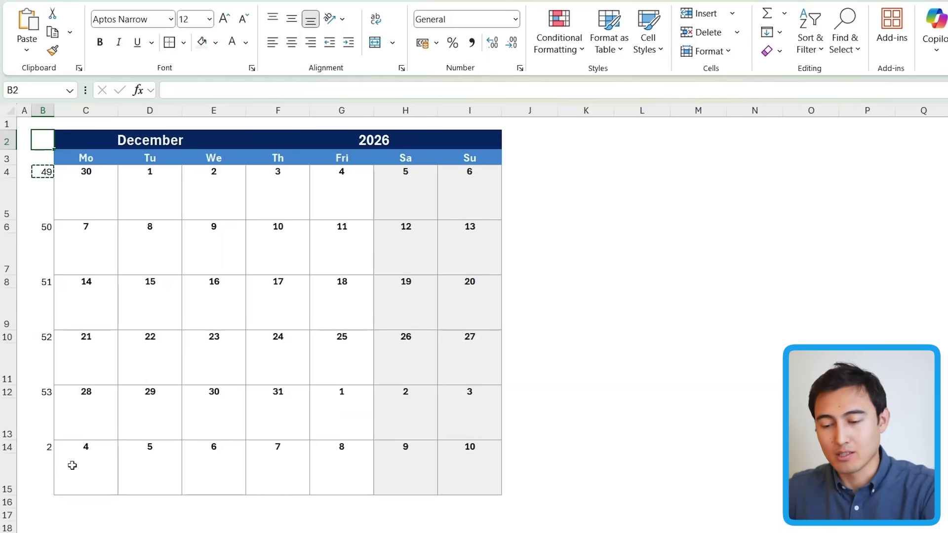
key(Right)
- Merge and centre the month header across B2:E2 and label B3 'Wk'
key(Left)
key(shift+Right)
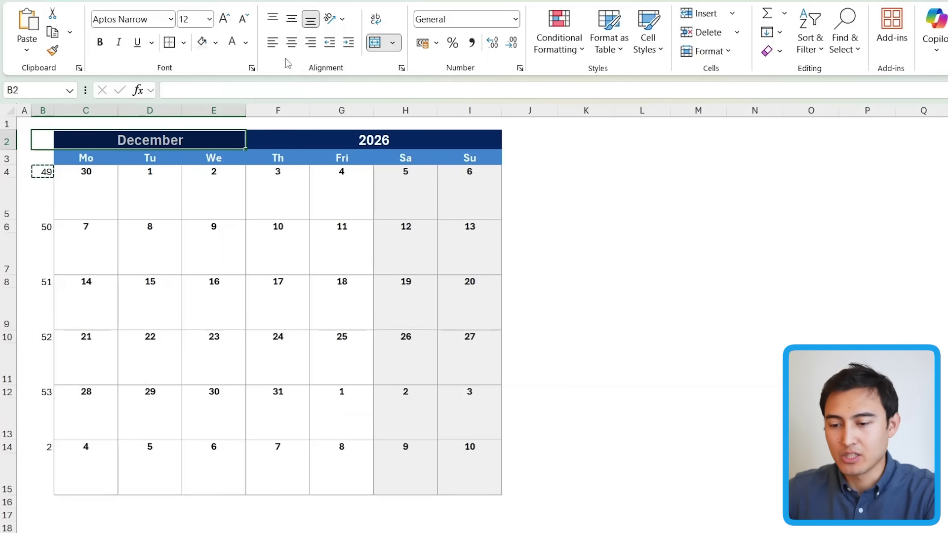
click(376, 44)
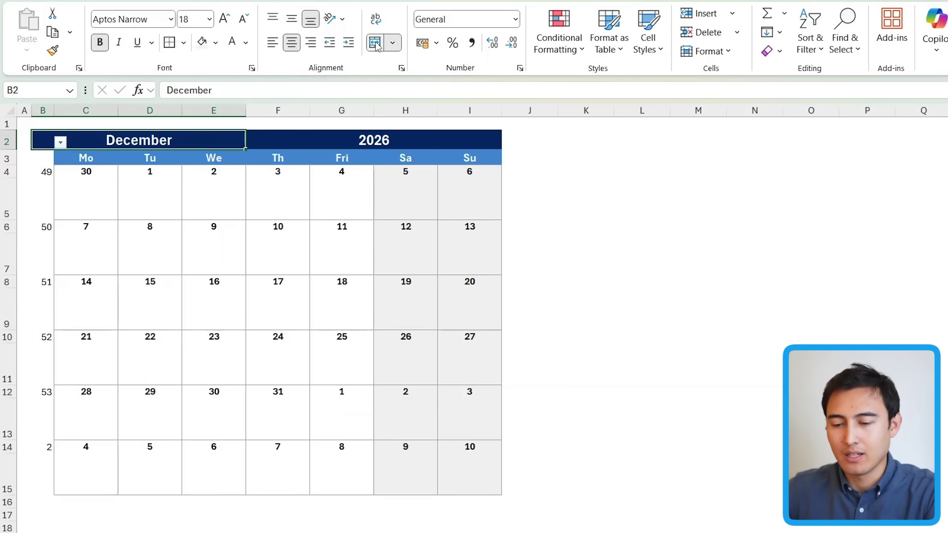
key(Down)
key(Right)
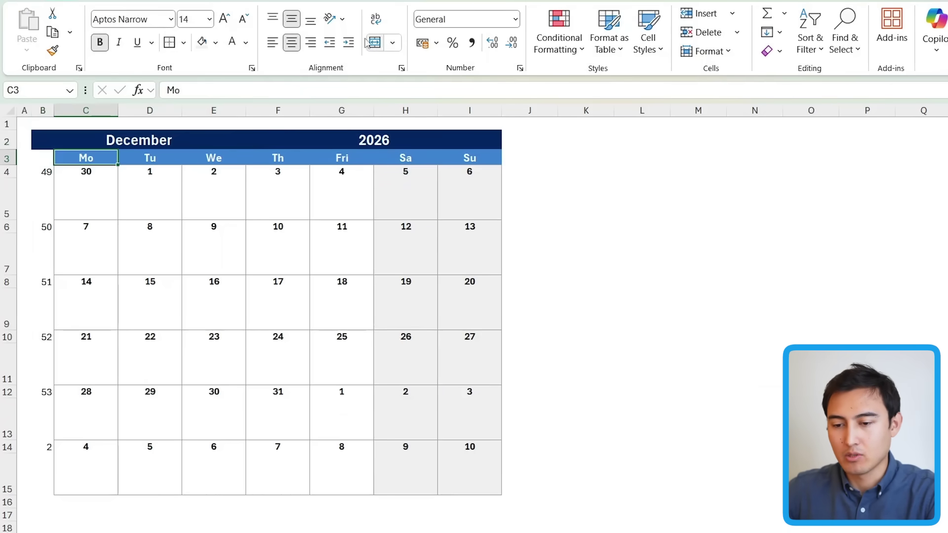
key(Left)
text(W)
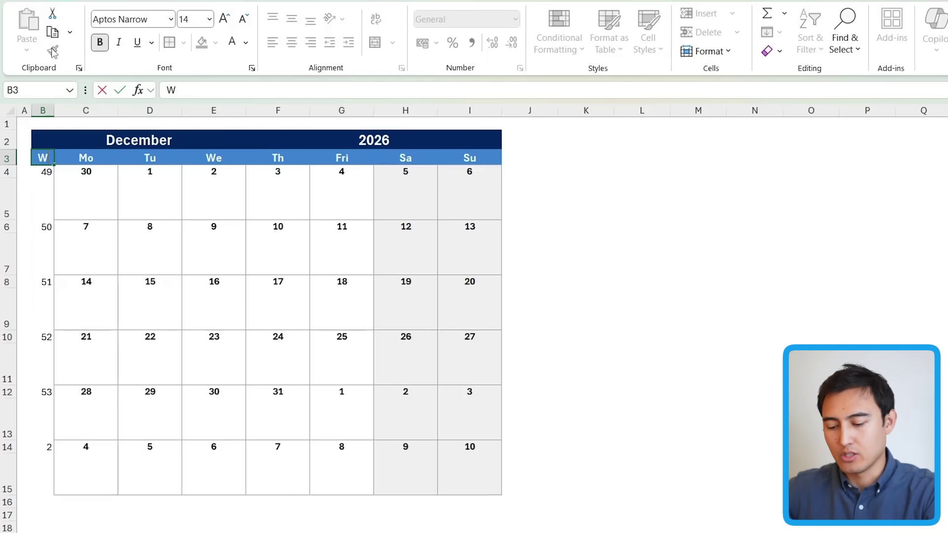
key(Return)
- Make the week numbers in B4:B15 bold and centred on grey fill with a right border
key(shift+Down)
key(shift+Down)
key(shift+Down)
key(shift+Down)
key(shift+Down)
key(shift+Down)
key(shift+Down)
key(shift+Down)
key(shift+Down)
key(shift+Down)
key(shift+Down)
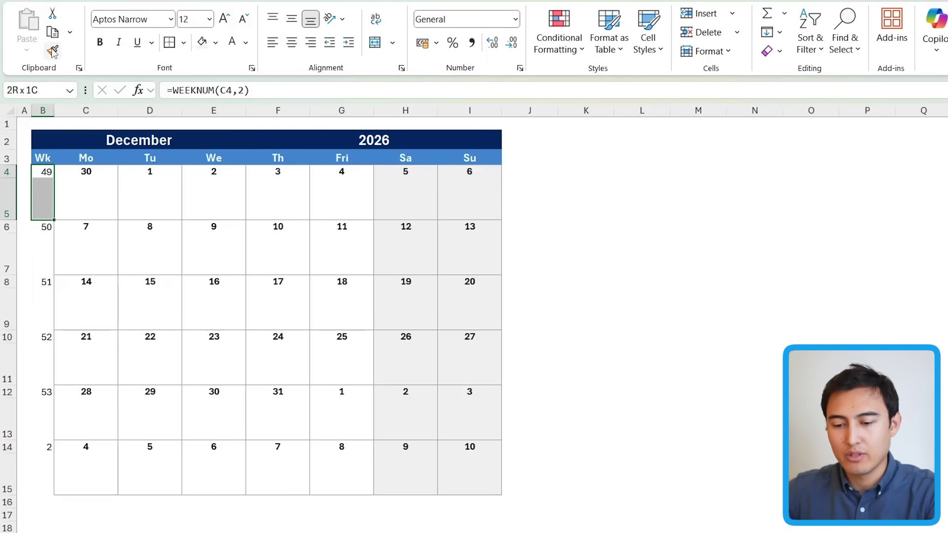
click(204, 44)
key(ctrl+b)
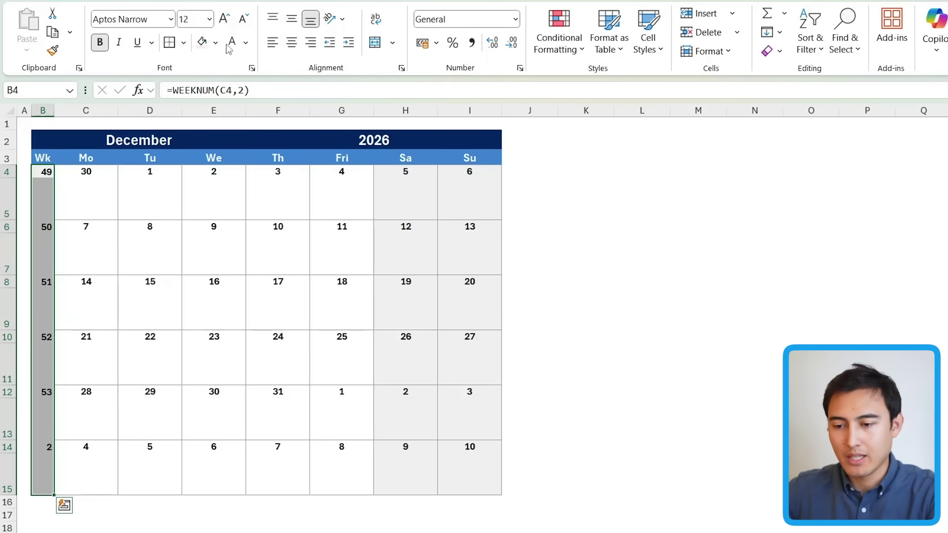
click(292, 44)
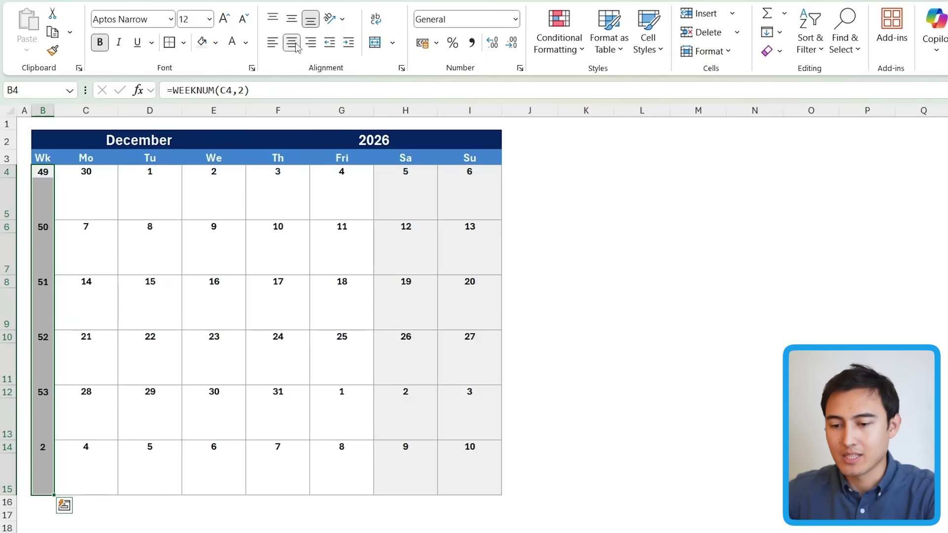
click(185, 45)
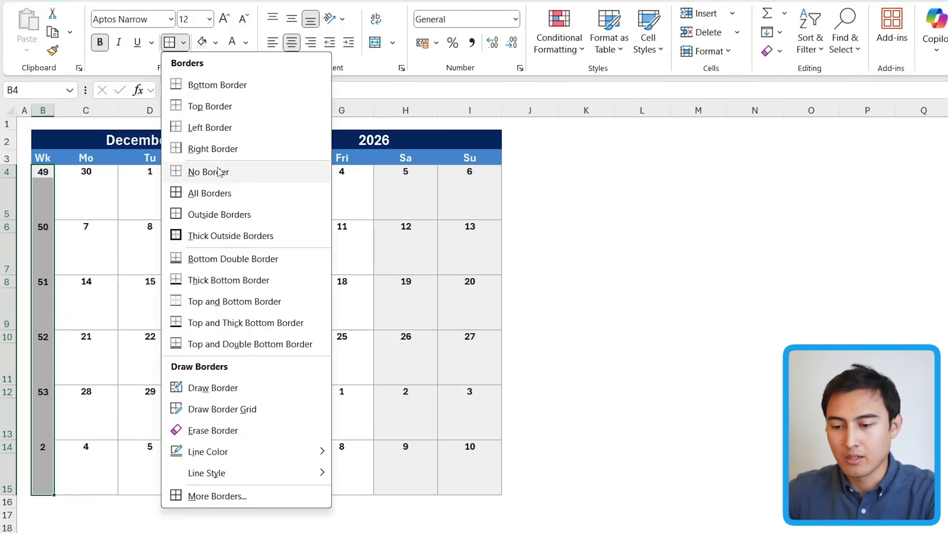
click(225, 148)
key(Right)
key(Right)
key(Right)
key(Right)
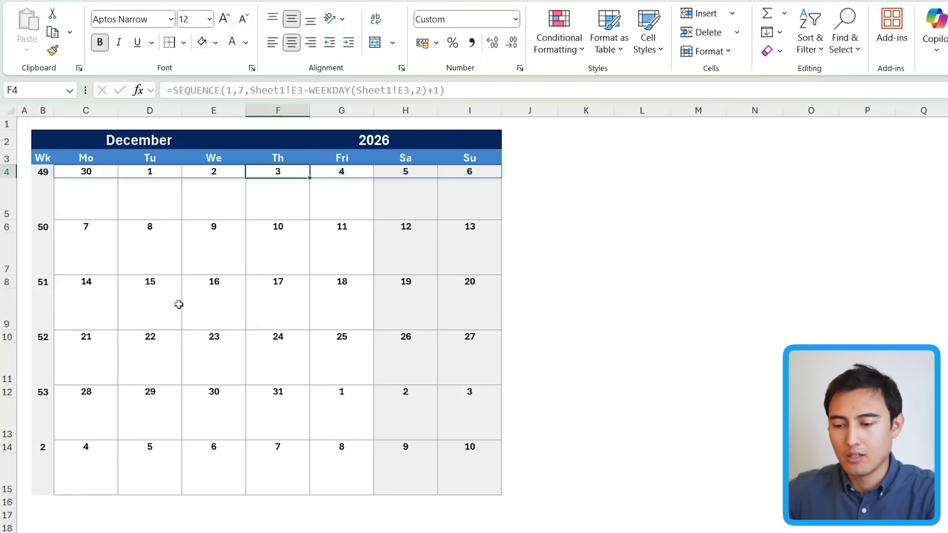
key(Right)
- Apply a conditional format rule =C4=TODAY() to C4:I15 with an orange fill
click(134, 333)
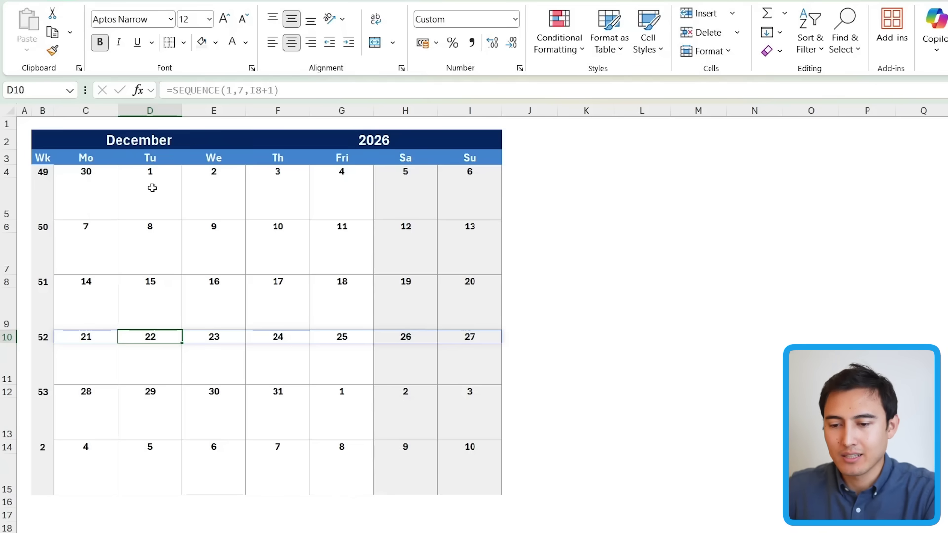
drag(91, 168, 459, 485)
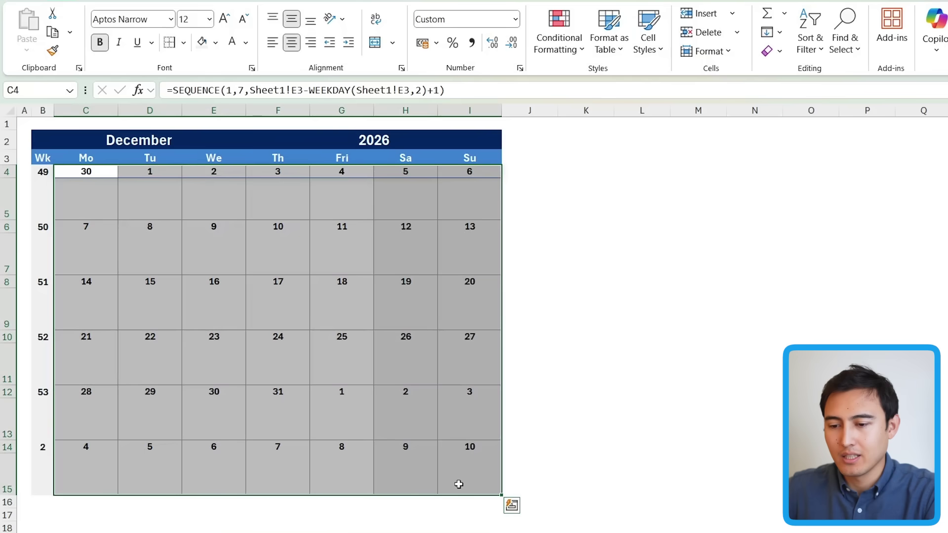
click(559, 31)
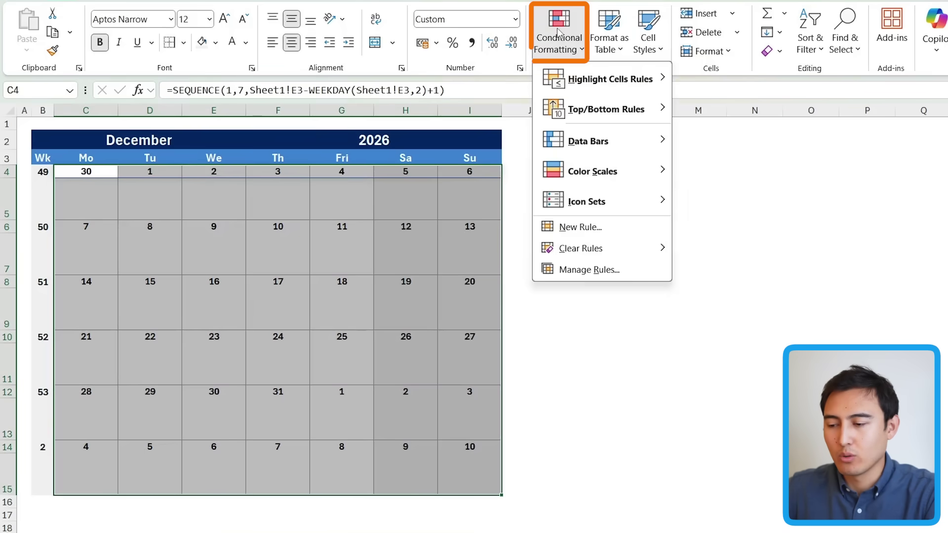
click(579, 227)
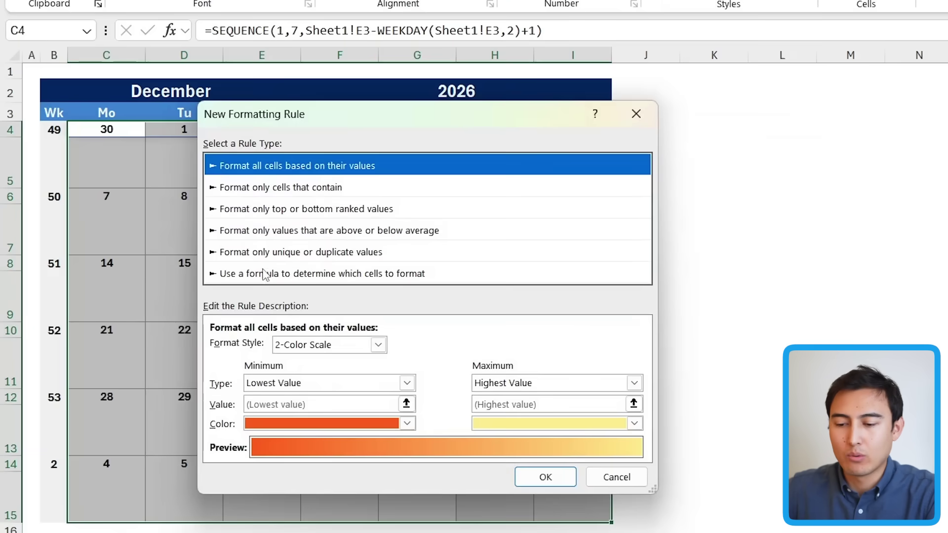
click(257, 274)
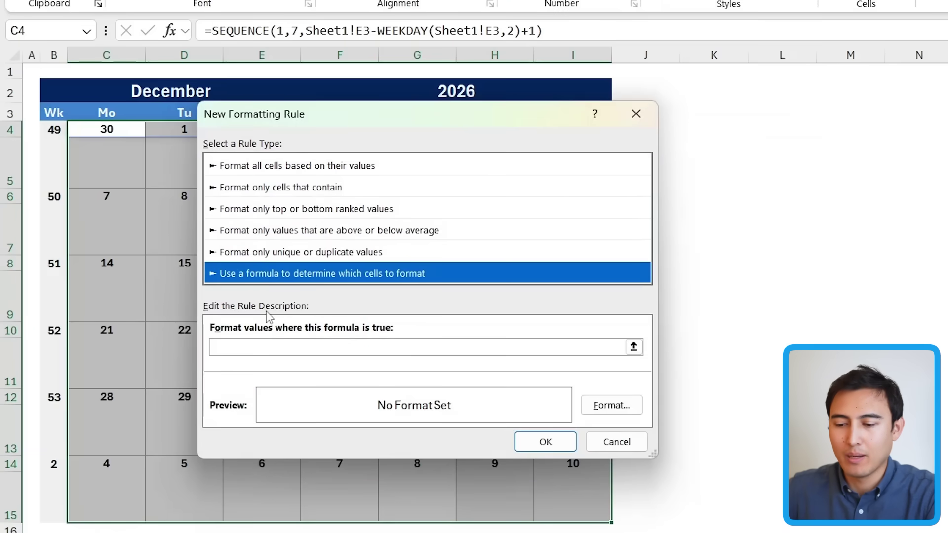
click(279, 350)
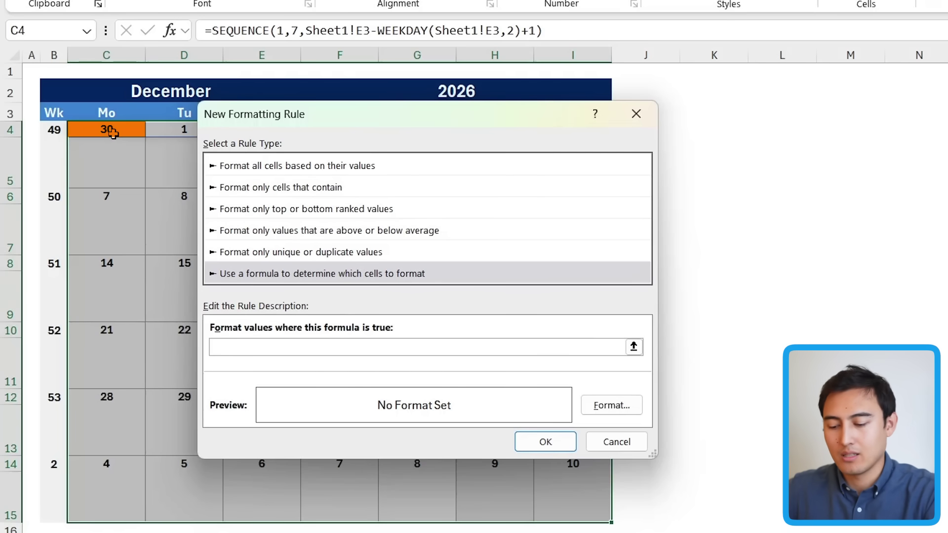
text(C4=TODAY()
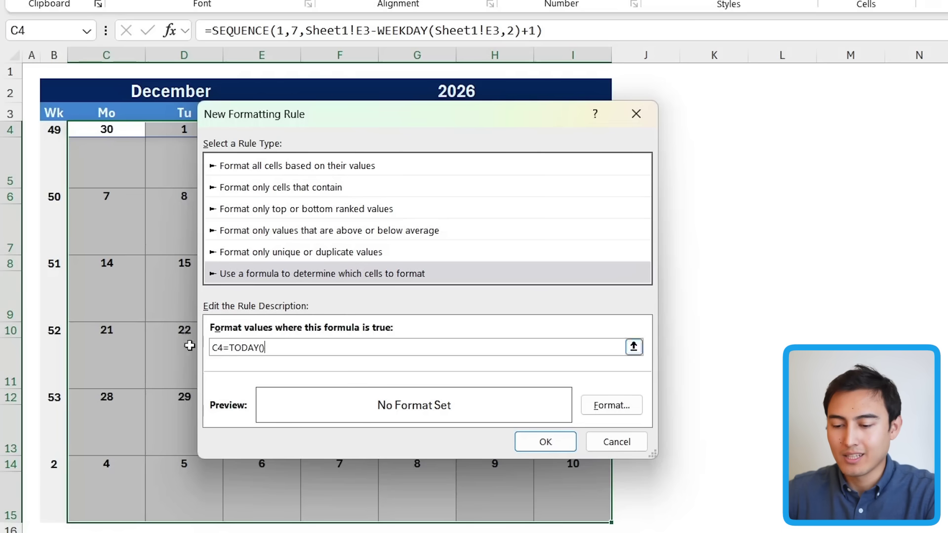
click(601, 410)
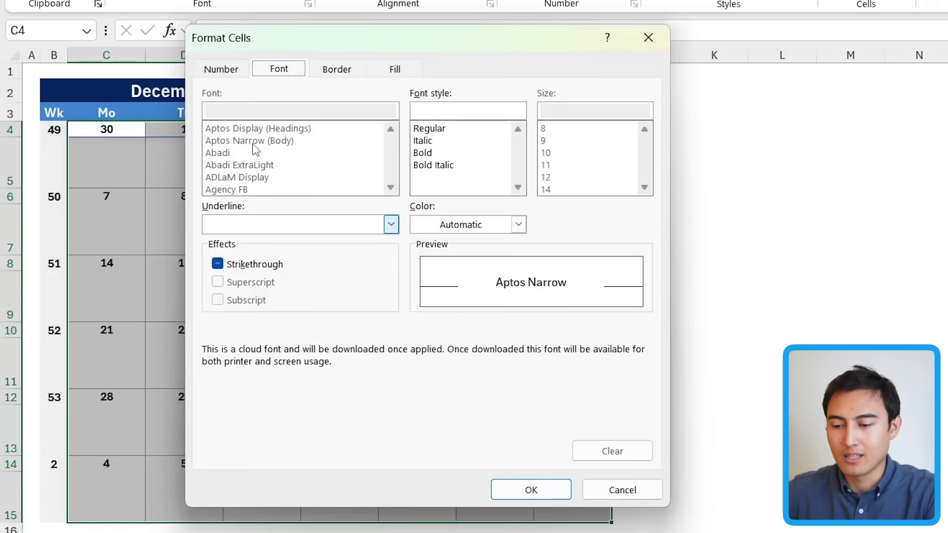
click(381, 73)
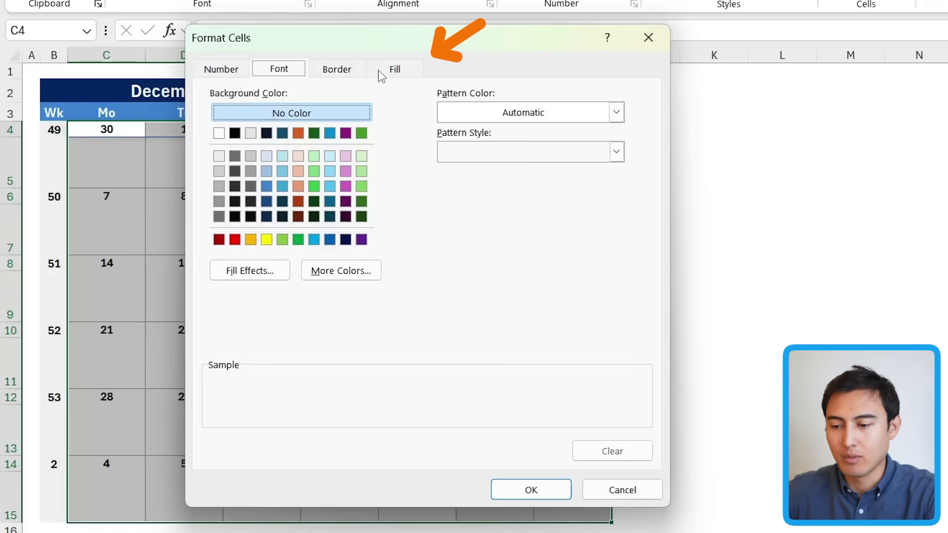
click(251, 240)
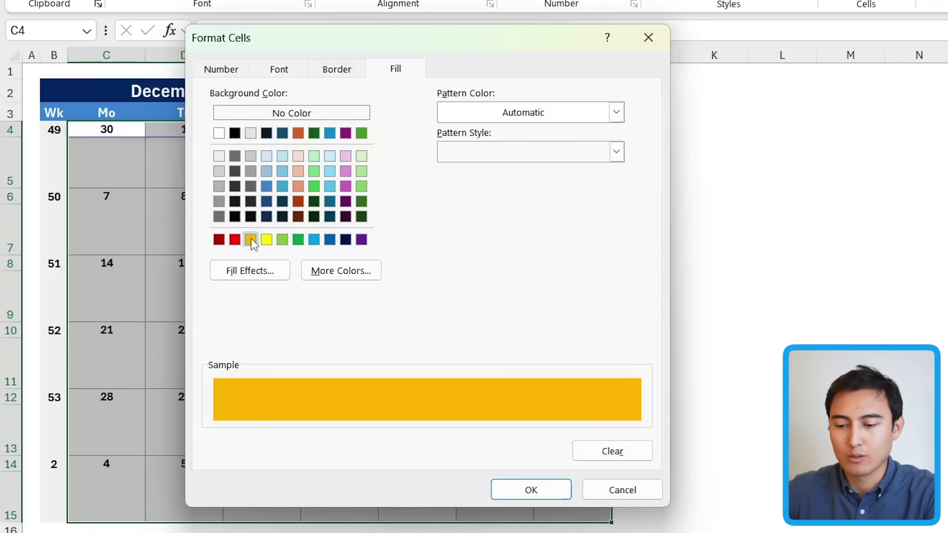
click(535, 490)
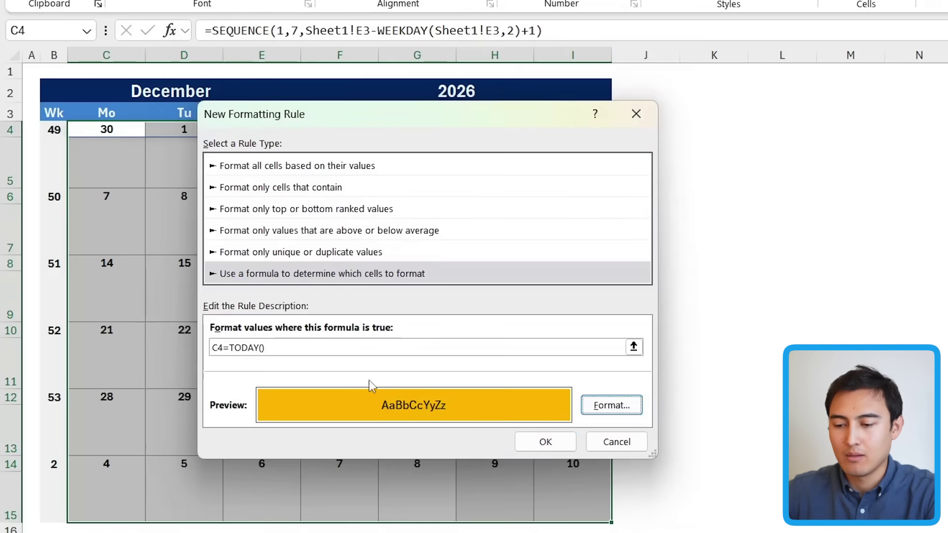
click(553, 443)
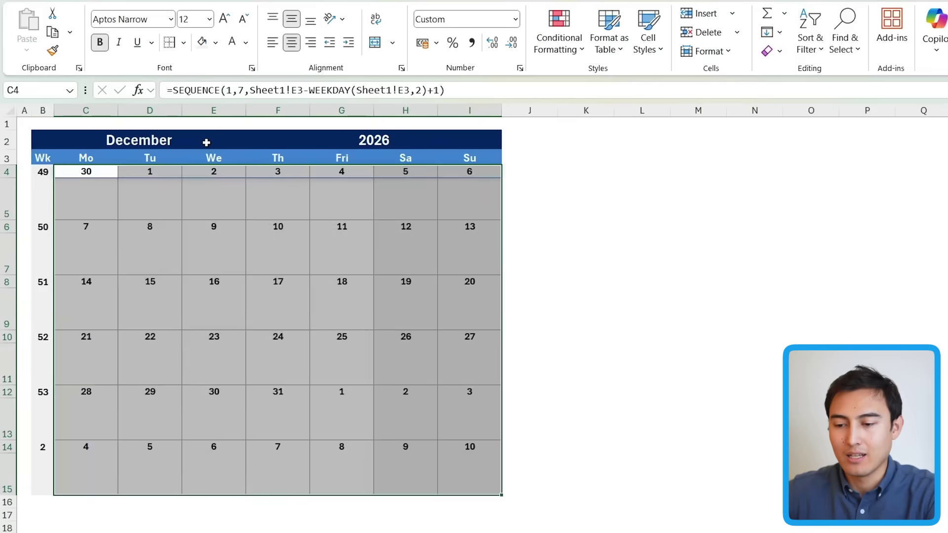
- Set the calendar header year to 2025 to show December 2025
click(217, 142)
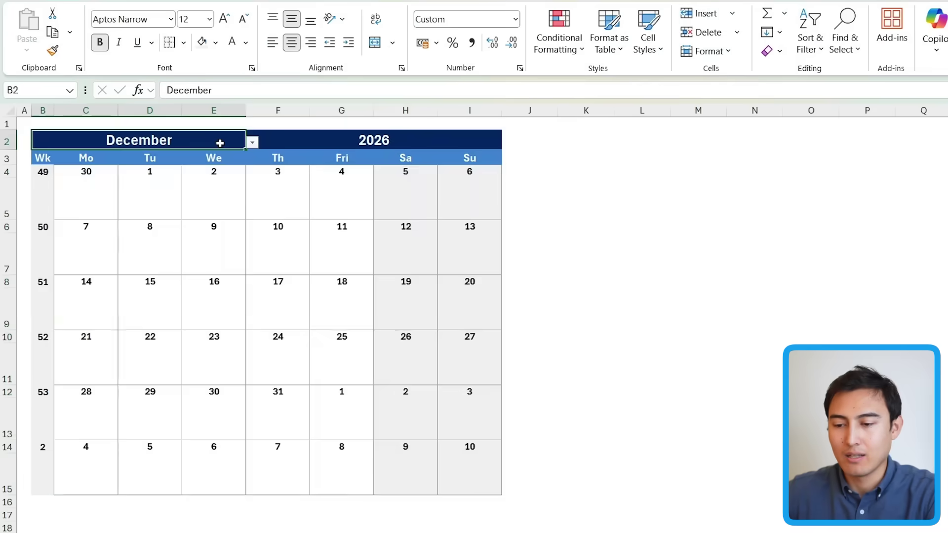
click(336, 142)
key(alt+Down)
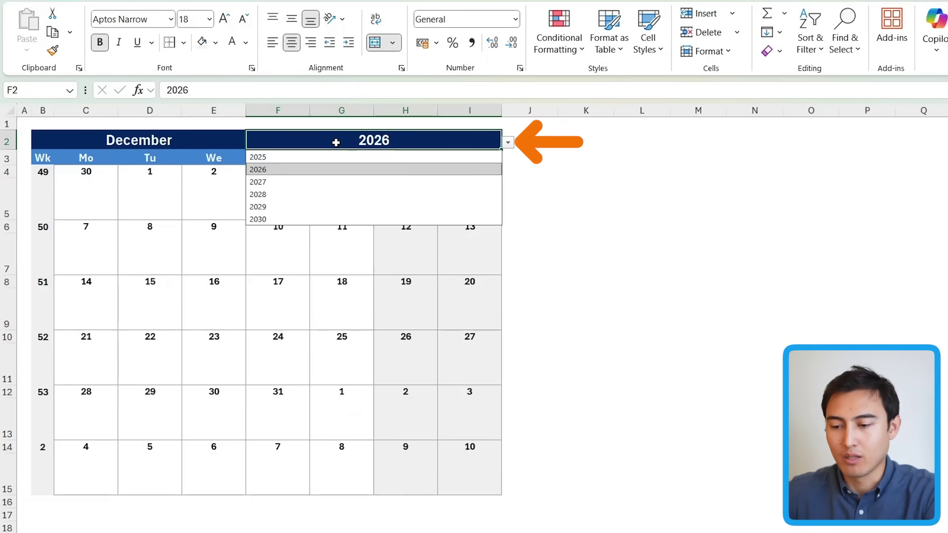
key(Up)
key(Return)
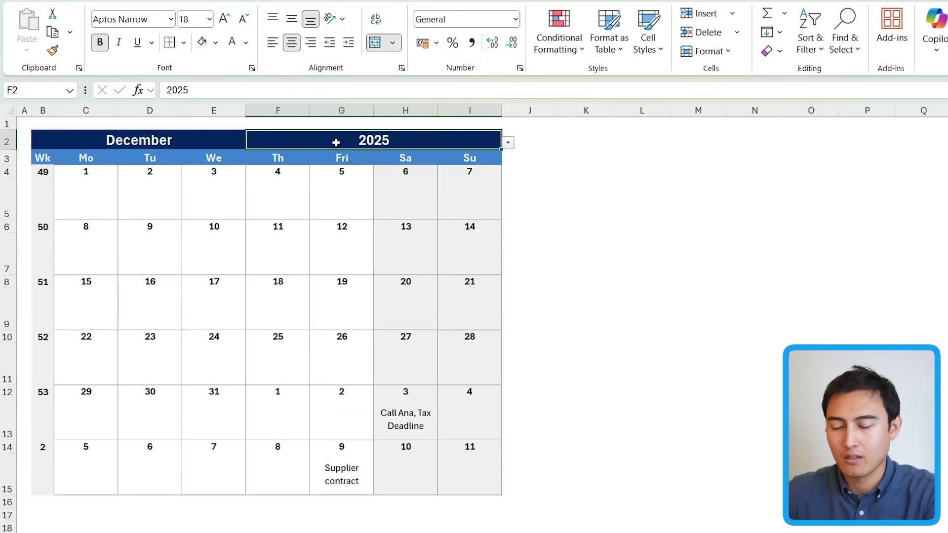
- Select the calendar day cells and open the C4=TODAY() highlight rule for editing
drag(104, 173, 442, 428)
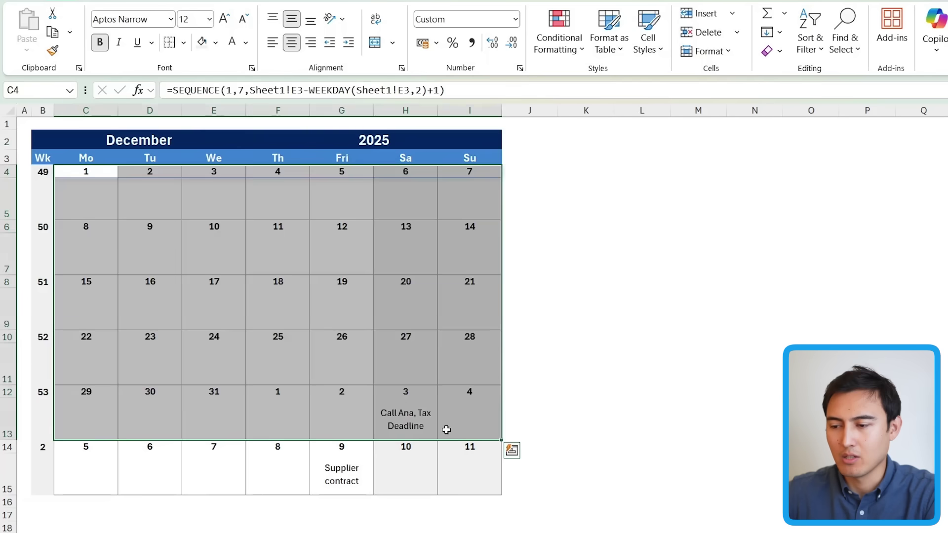
key(Down)
click(553, 53)
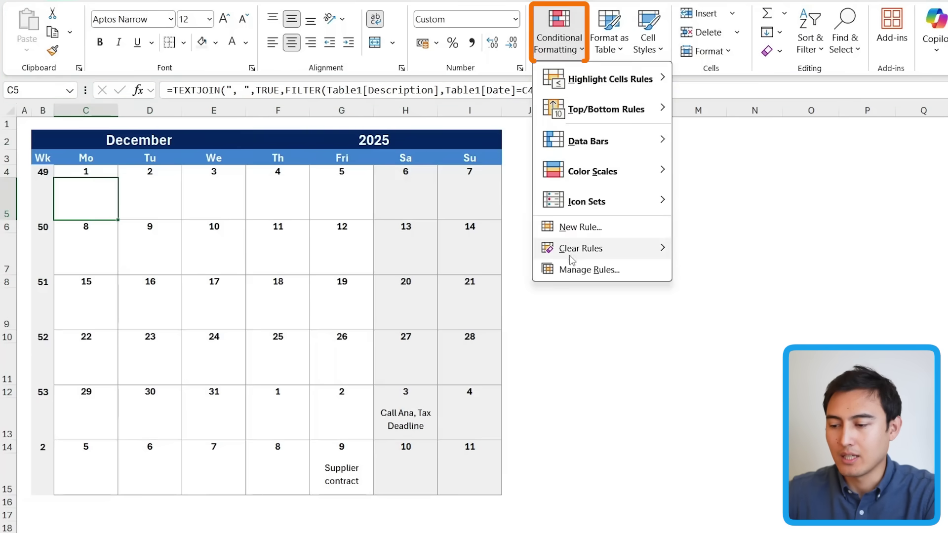
click(582, 269)
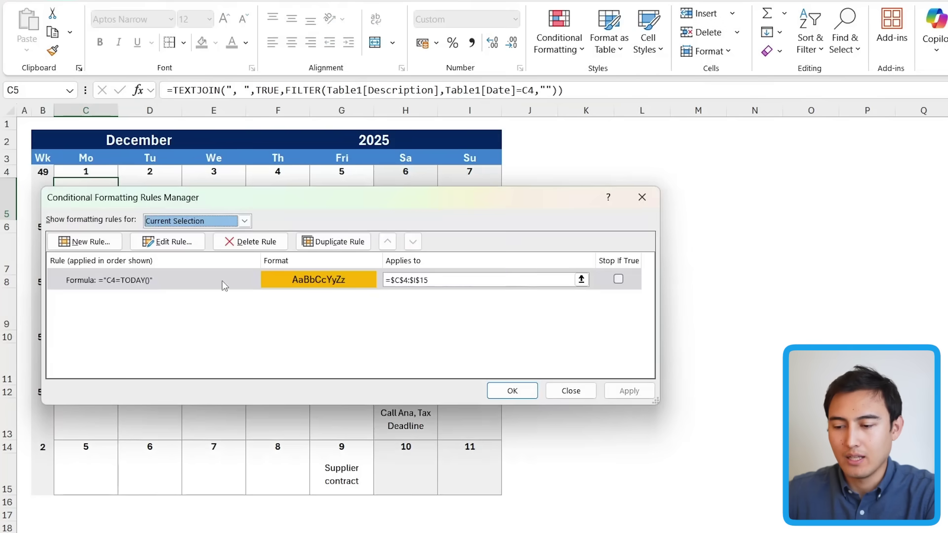
click(240, 284)
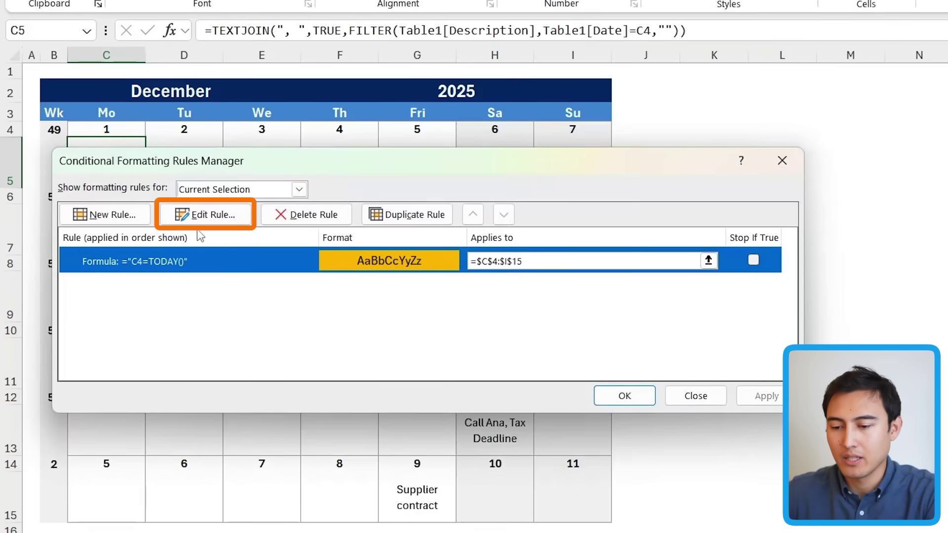
click(206, 214)
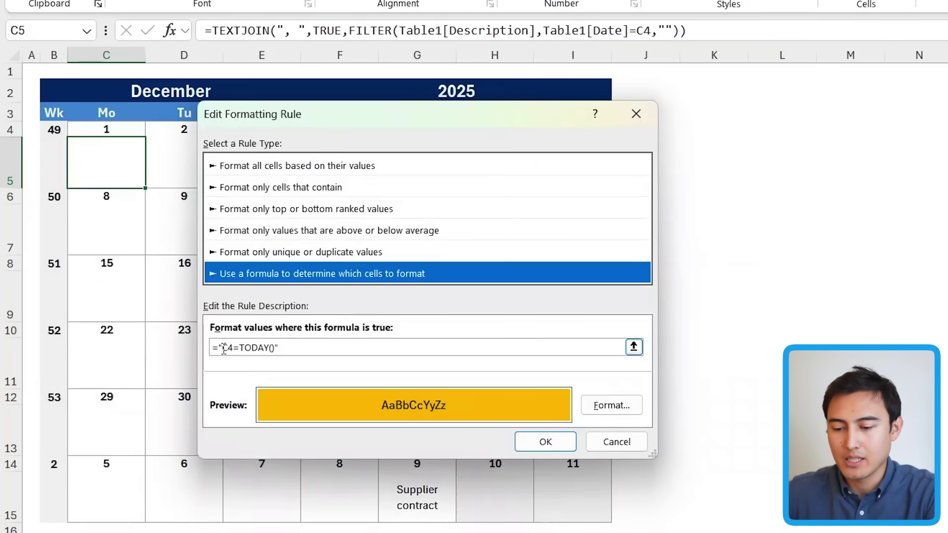
- Correct the rule formula to =C4=TODAY() without quotes and apply it, highlighting 8 December
click(221, 348)
key(Left)
key(BackSpace)
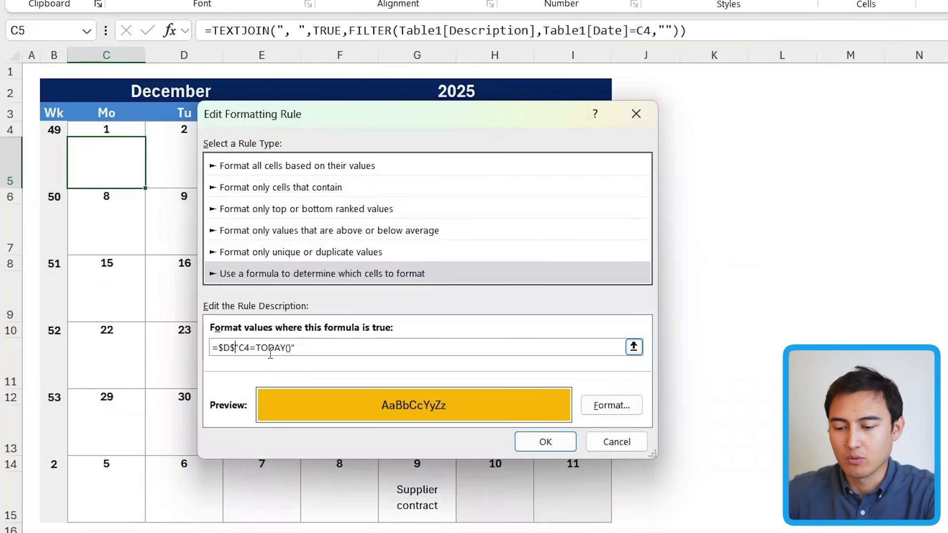
text($)
key(BackSpace)
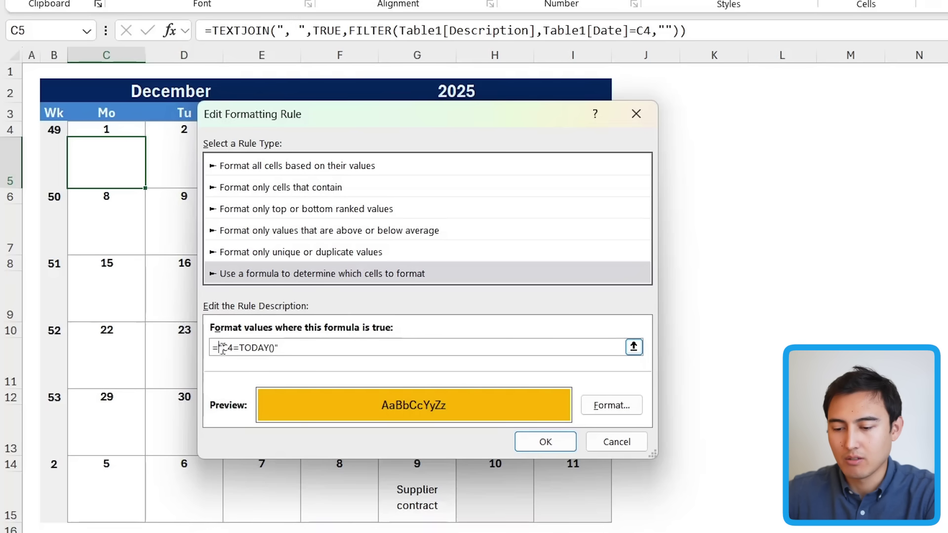
key(BackSpace)
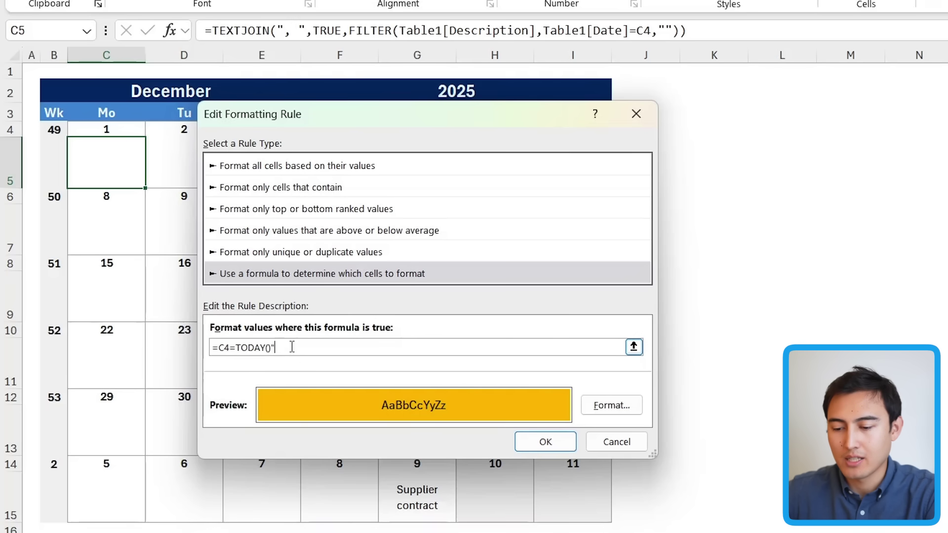
click(543, 437)
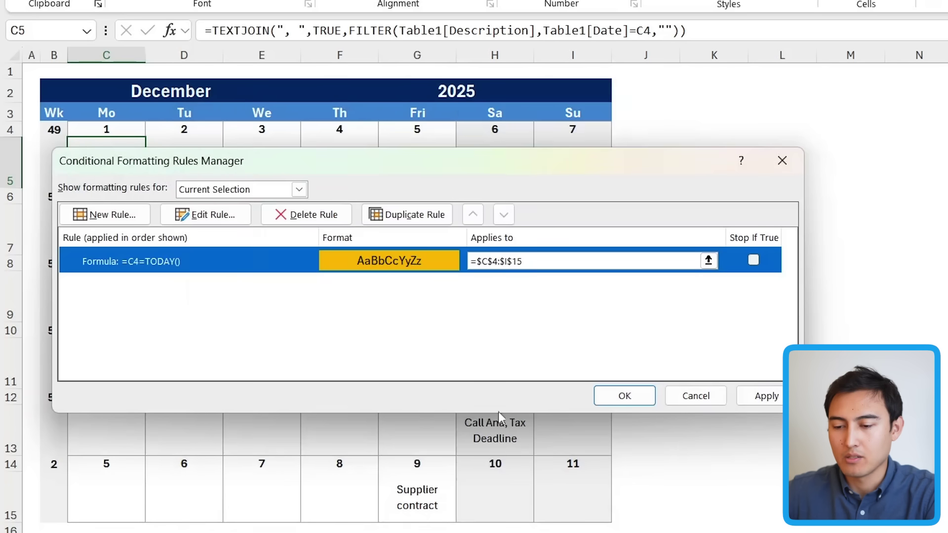
click(766, 396)
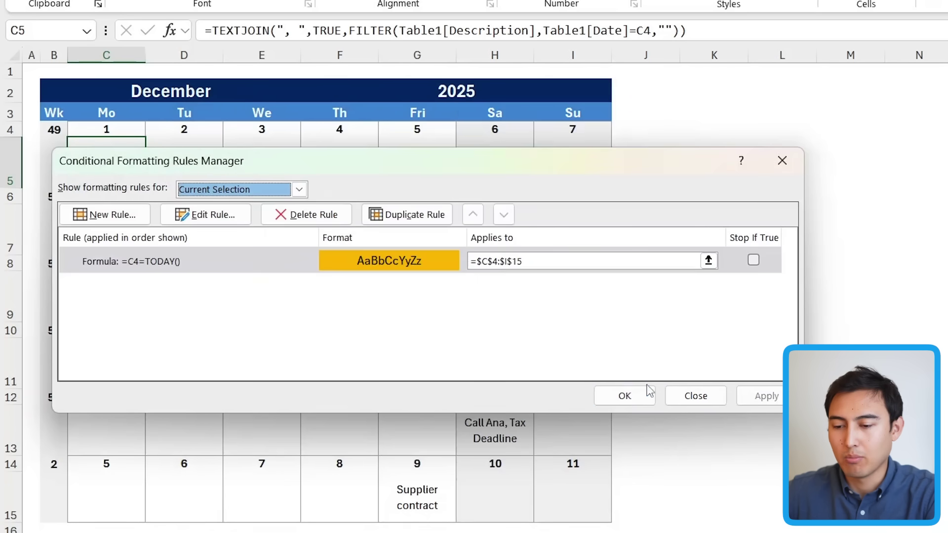
click(605, 393)
- Copy the Video Conference event row into row 23 of the events table
click(74, 199)
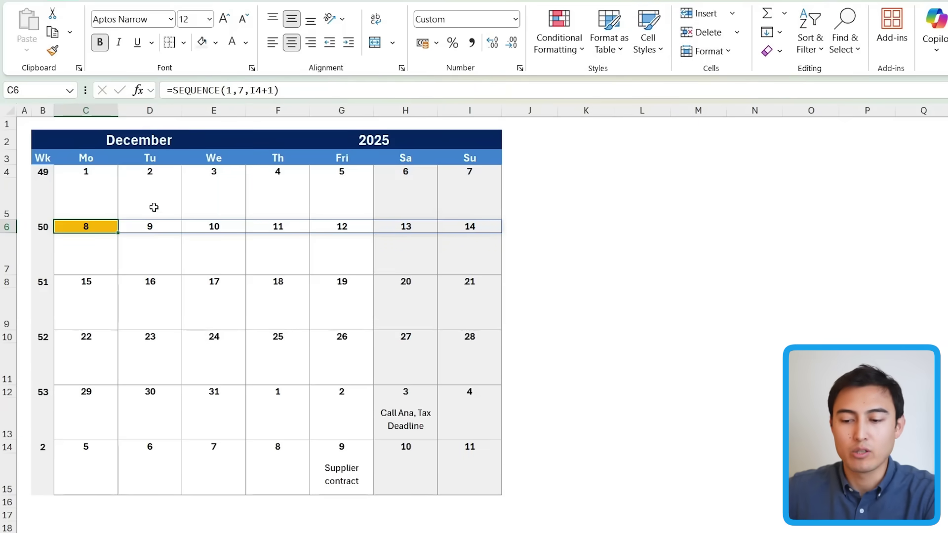
key(Right)
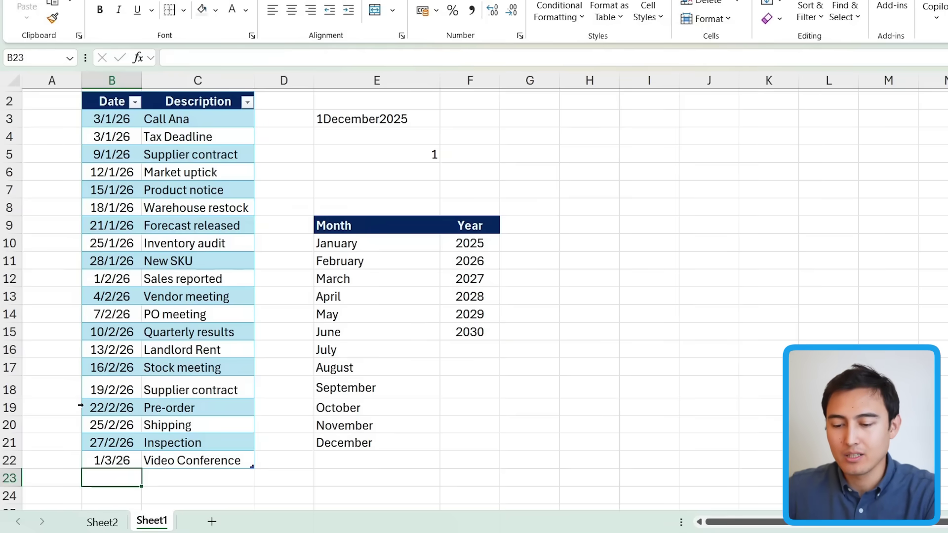
key(Up)
key(shift+Right)
key(ctrl+c)
key(Down)
key(ctrl+v)
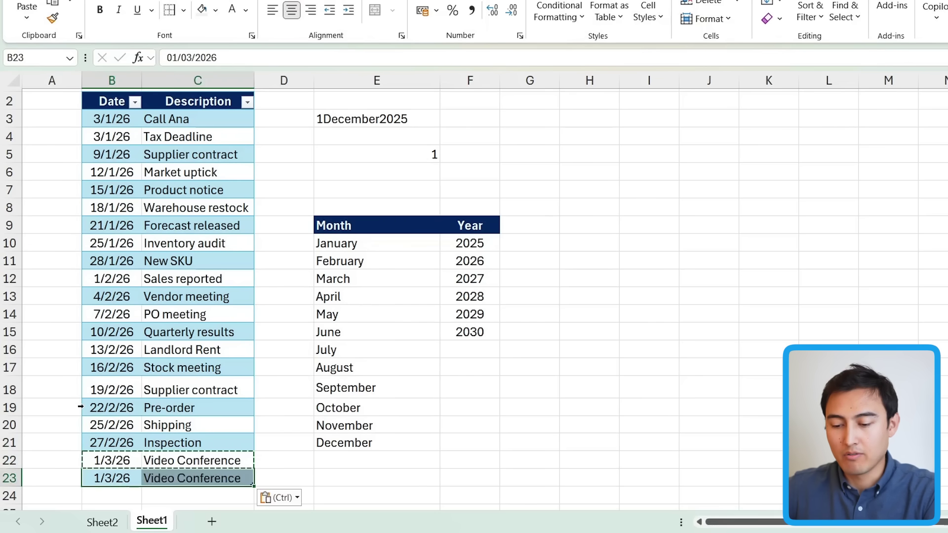
- Change the new event's description to Test and return to the calendar sheet
key(Right)
text(Test)
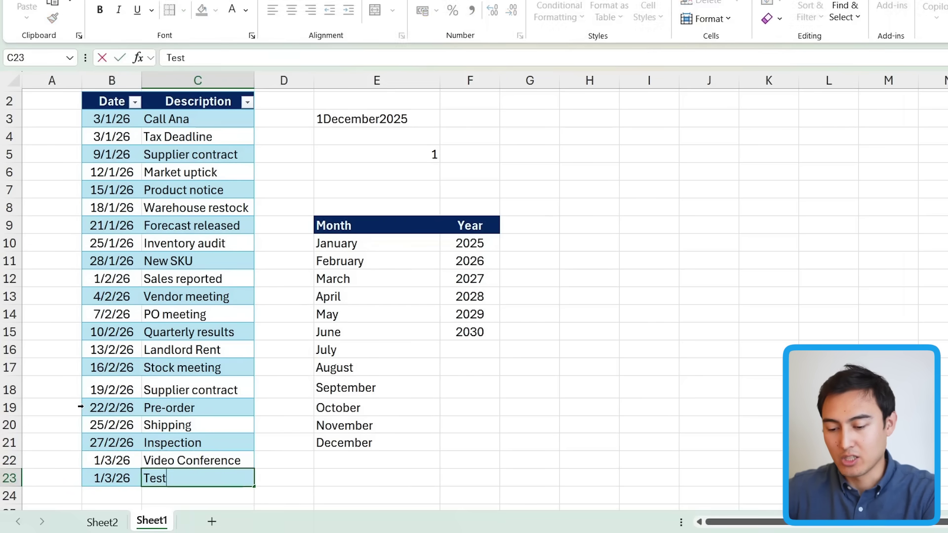
key(Return)
key(Up)
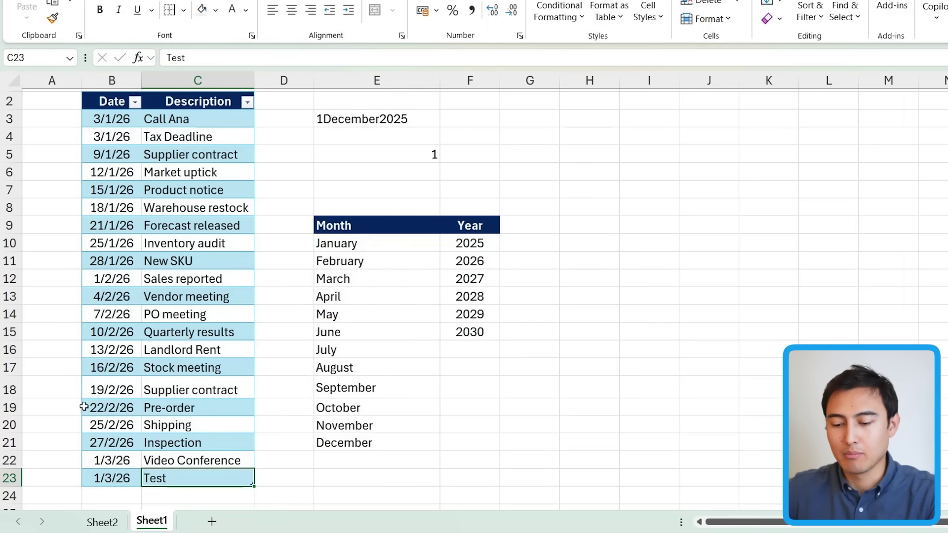
key(ctrl+Page_Up)
- Set the calendar to March 2026 and check the events listed on Sunday 1 March
click(238, 108)
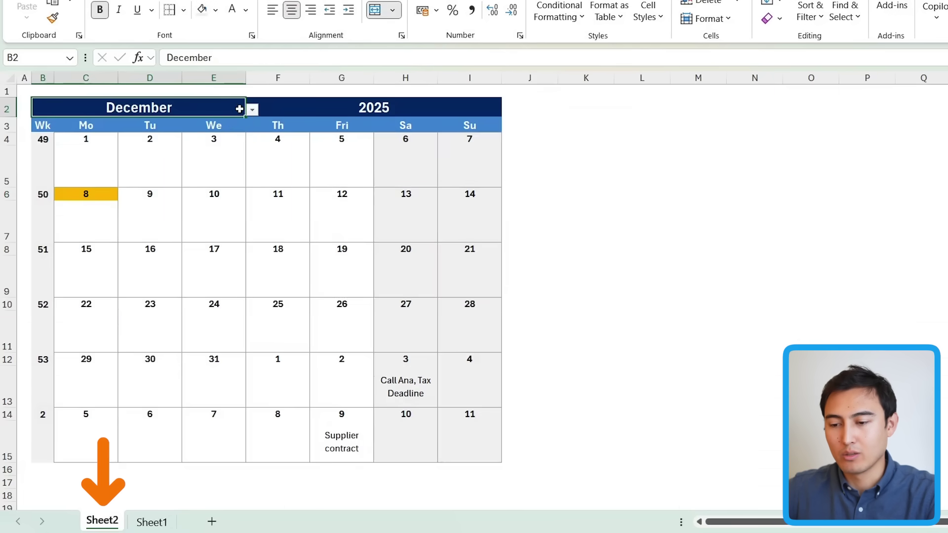
click(252, 110)
click(84, 149)
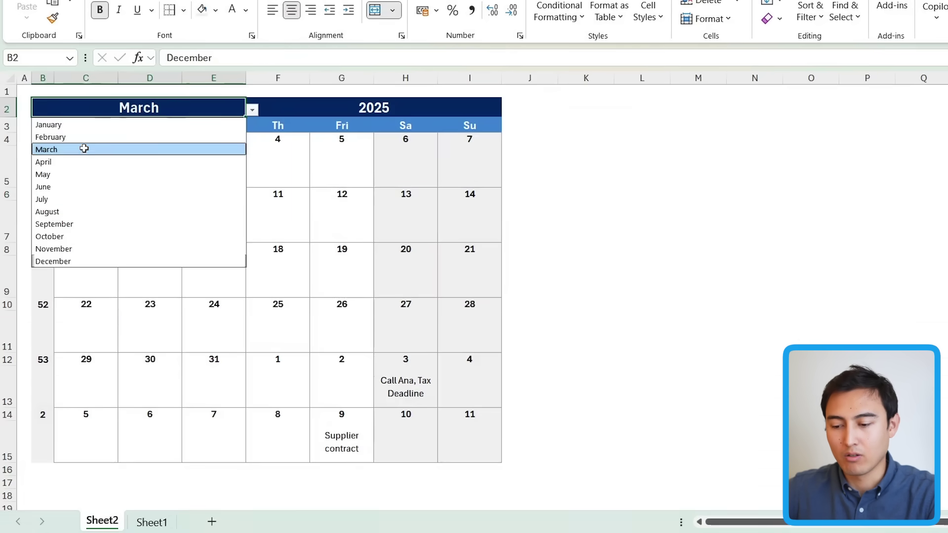
key(Tab)
key(alt+Down)
key(Down)
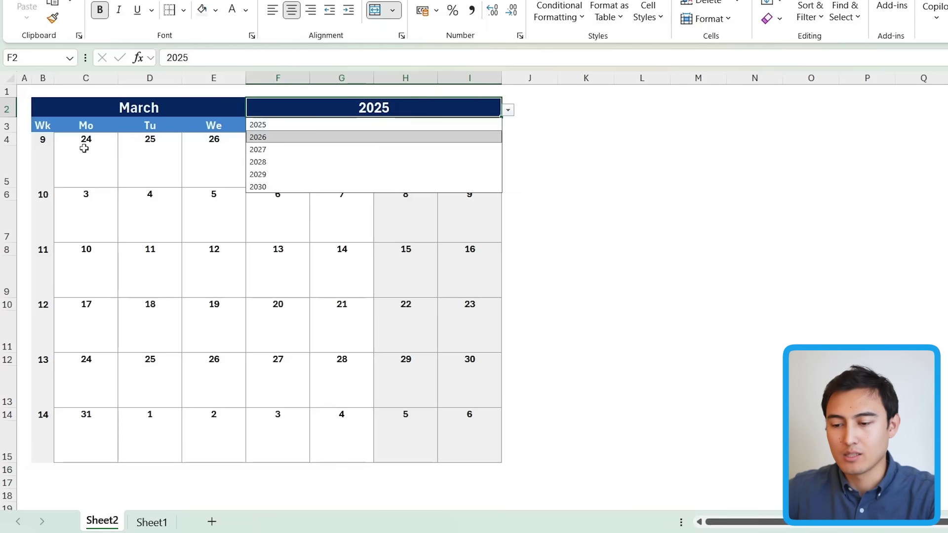
key(Return)
click(446, 159)
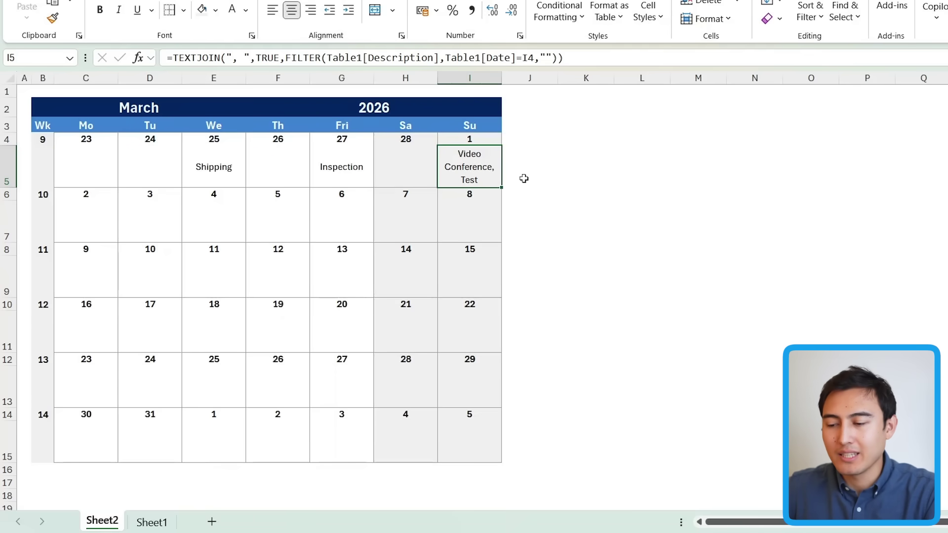
- On Sheet1, append 8pm to the Test description in C23, then return to Sheet2
key(ctrl+Page_Down)
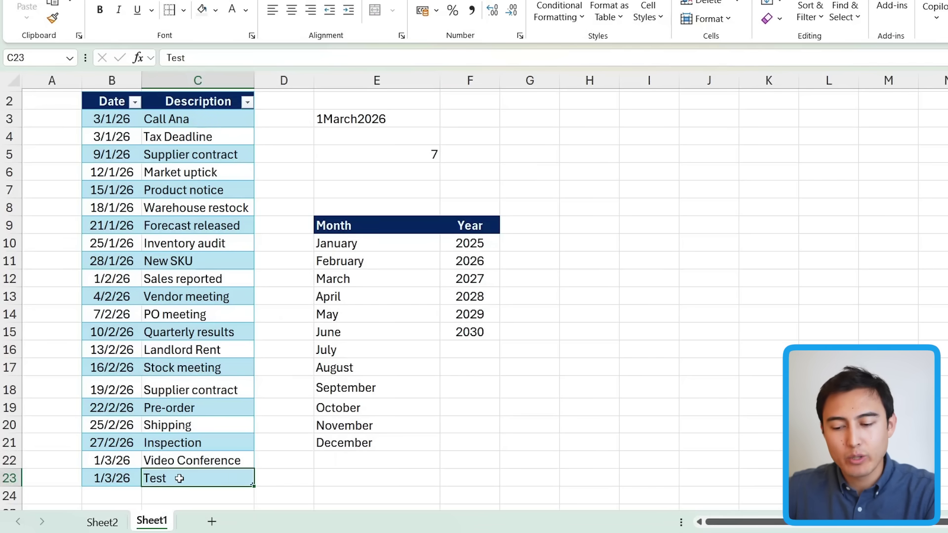
double_click(209, 480)
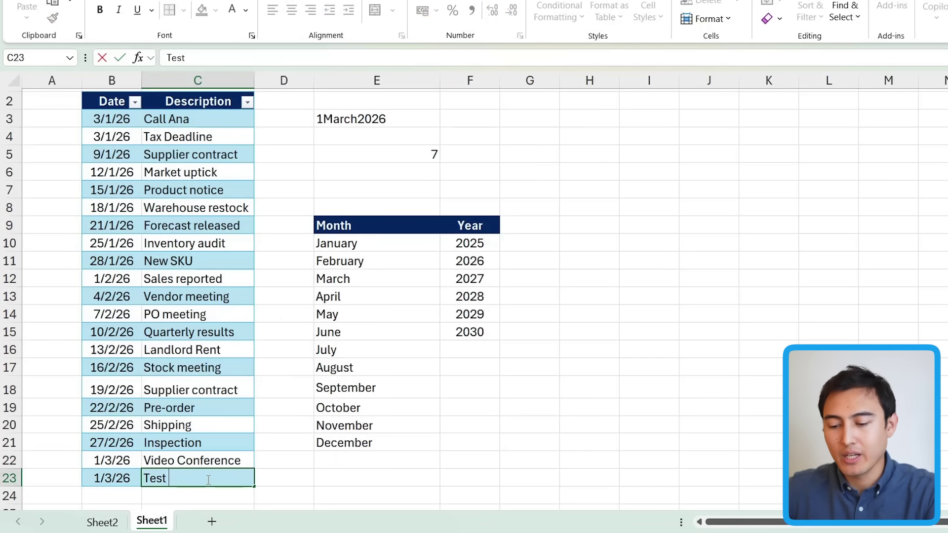
text(8pm)
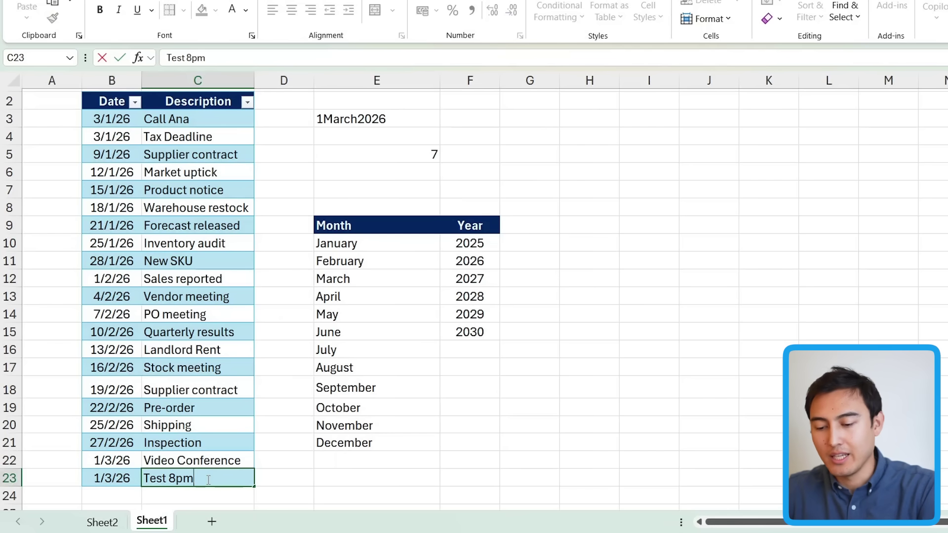
key(Return)
key(Up)
key(ctrl+Page_Up)
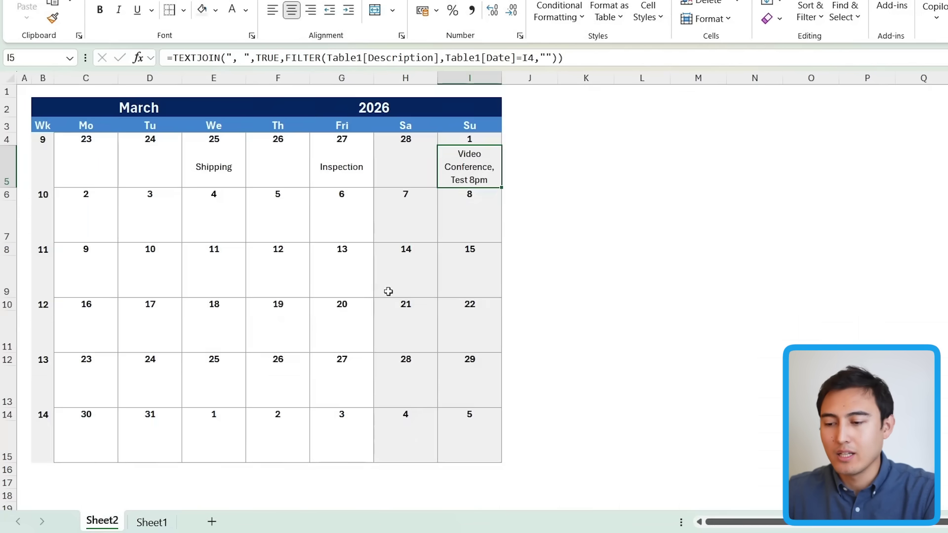